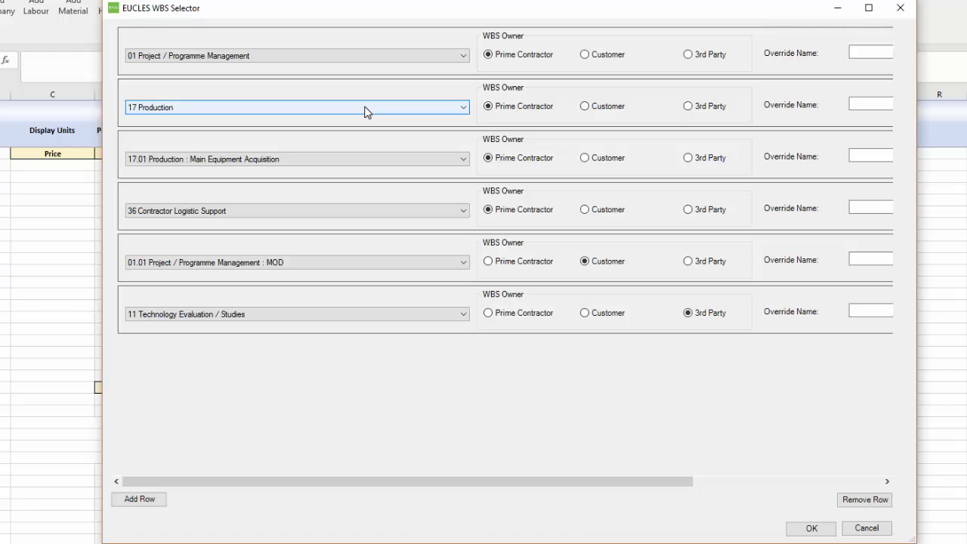
Set the second WBS element to 02 System Engineering and the third to 17 Production
{"action": "left_click", "coordinate": [365, 111]}
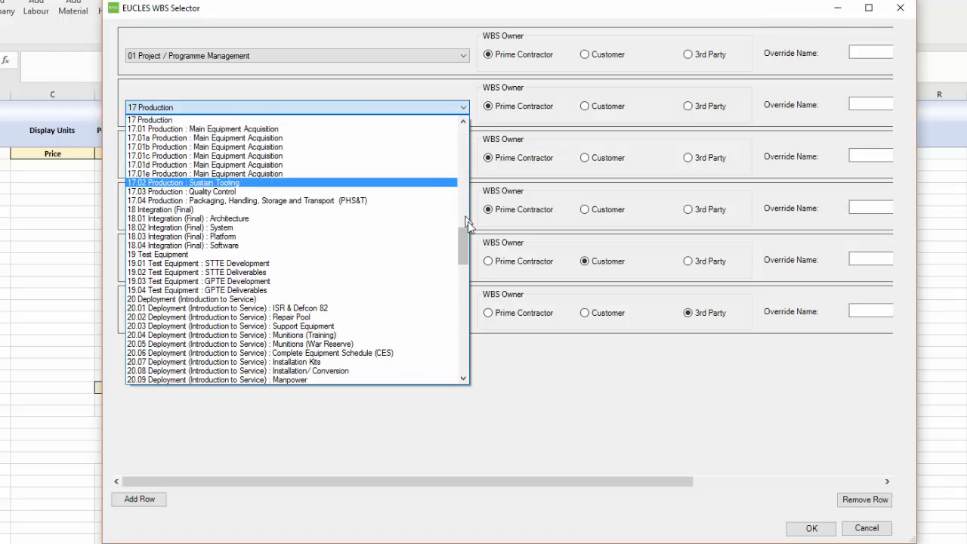
{"action": "left_click_drag", "start_coordinate": [466, 225], "coordinate": [466, 132]}
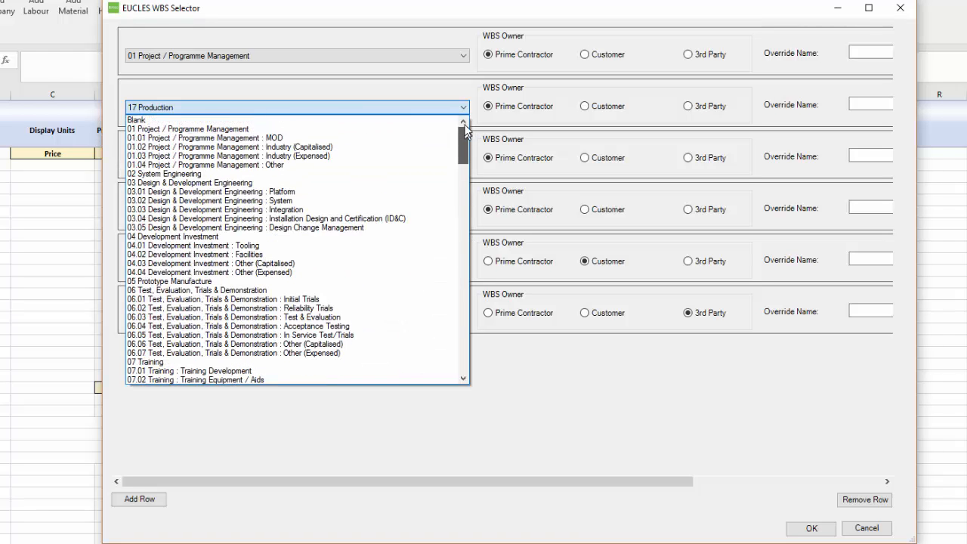
{"action": "left_click", "coordinate": [204, 173]}
{"action": "left_click", "coordinate": [204, 160]}
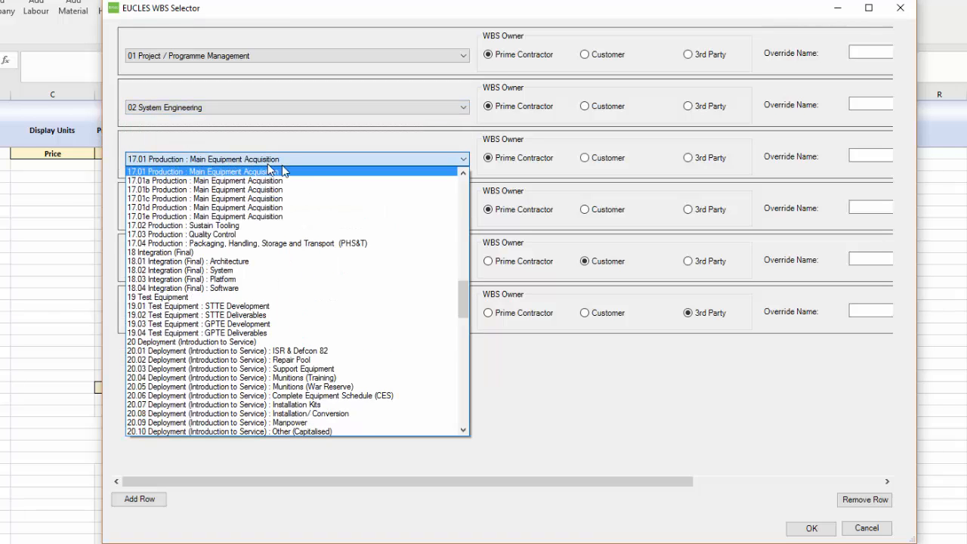
{"action": "left_click", "coordinate": [463, 175]}
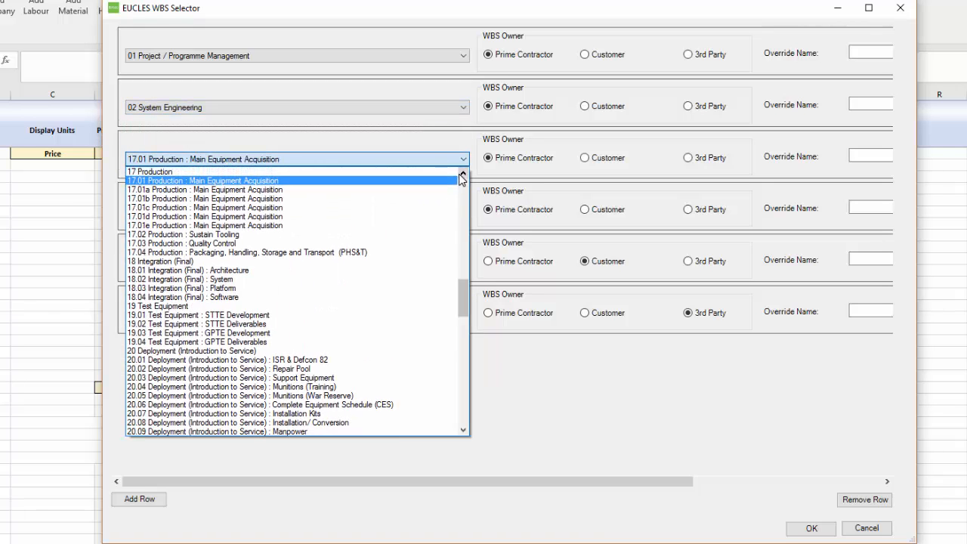
{"action": "left_click", "coordinate": [384, 173]}
Set the fourth WBS element to 27 Operational Manpower and accept the WBS selection
{"action": "left_click", "coordinate": [310, 204]}
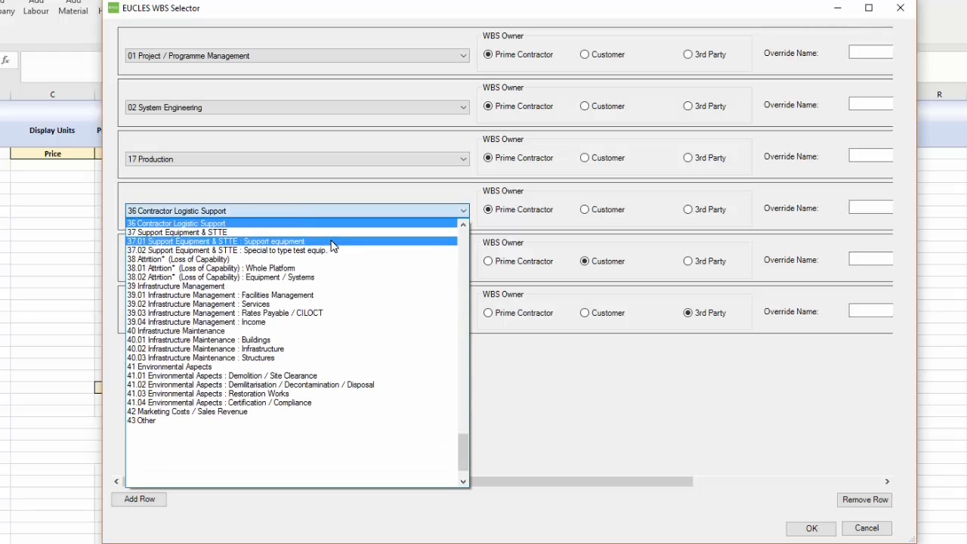
{"action": "left_click_drag", "start_coordinate": [459, 450], "coordinate": [461, 385]}
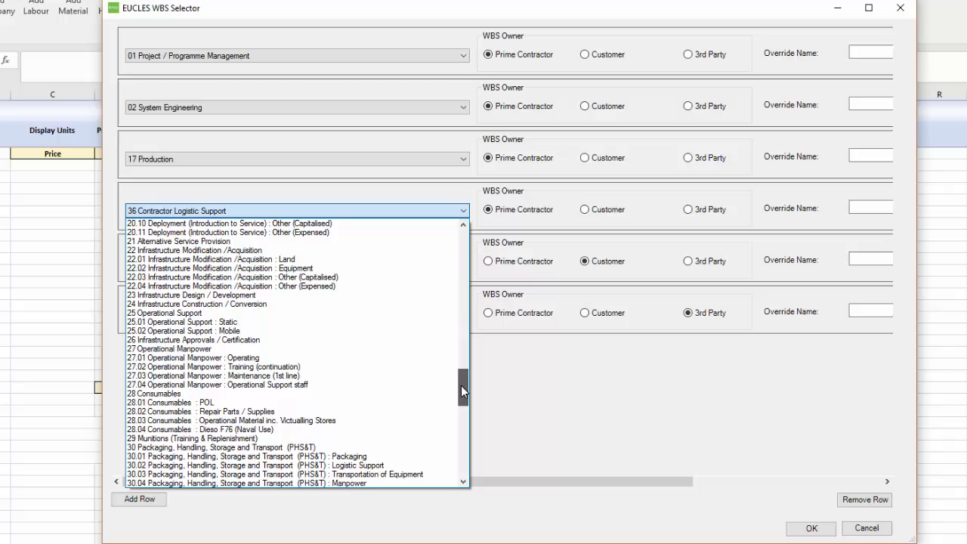
{"action": "left_click", "coordinate": [261, 349]}
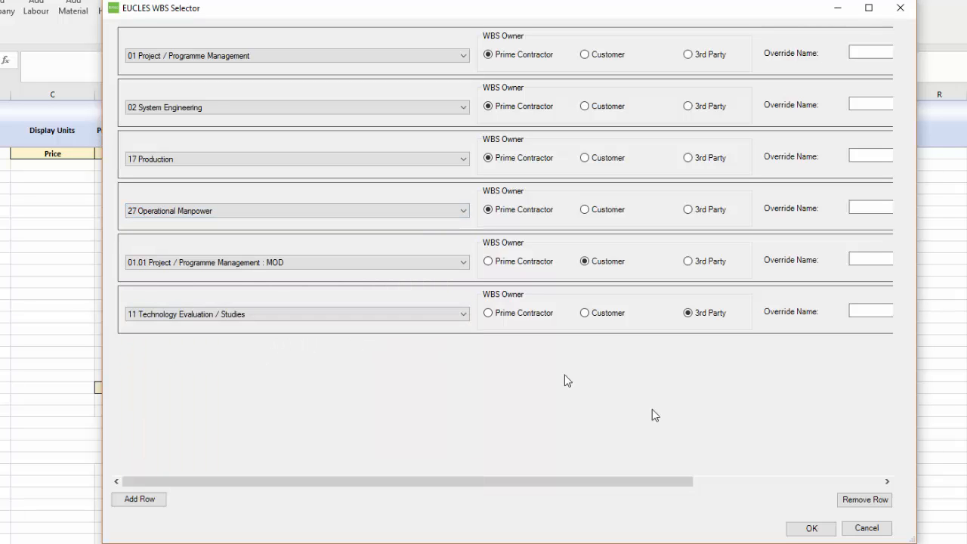
{"action": "left_click", "coordinate": [811, 528]}
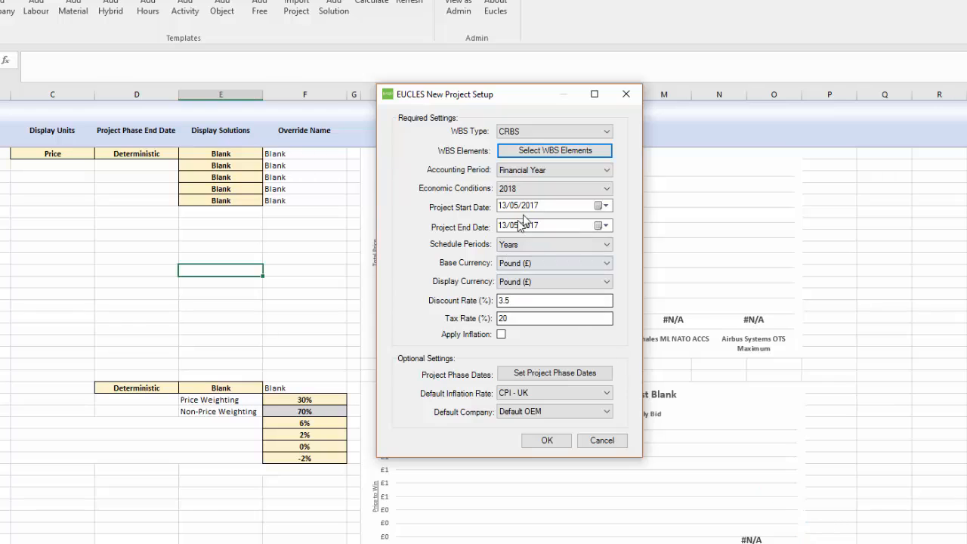
Keep CRBS as the WBS type and set the project's economic conditions to 2017
{"action": "left_click", "coordinate": [557, 133]}
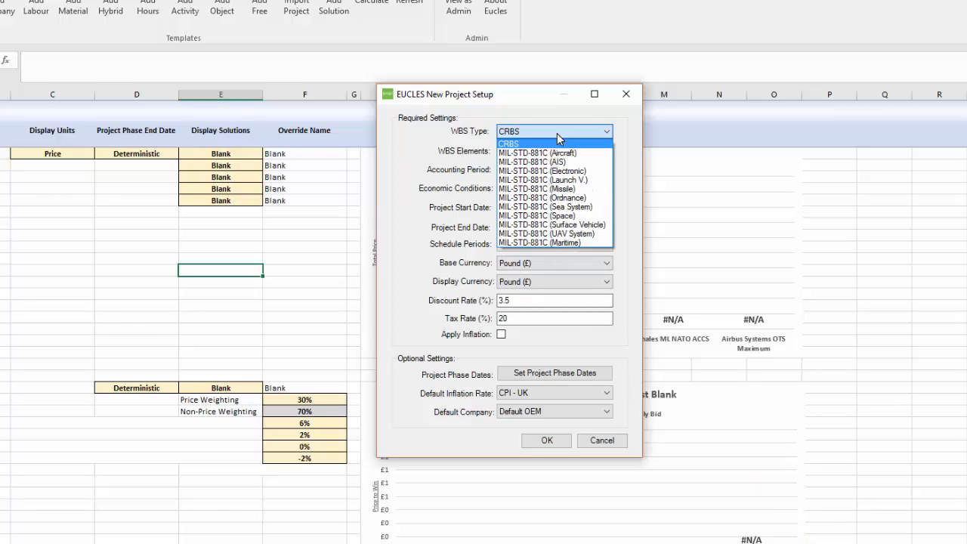
{"action": "left_click", "coordinate": [392, 201]}
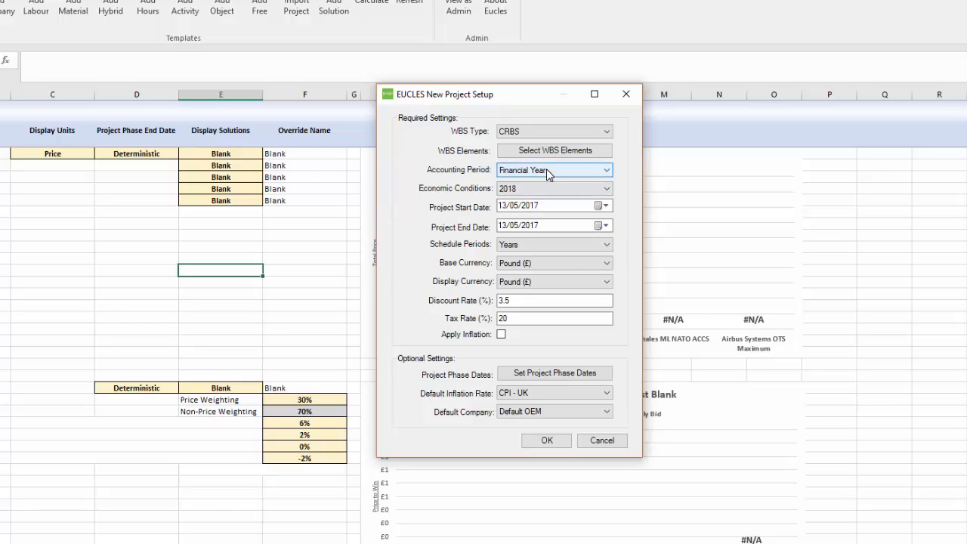
{"action": "left_click", "coordinate": [531, 188]}
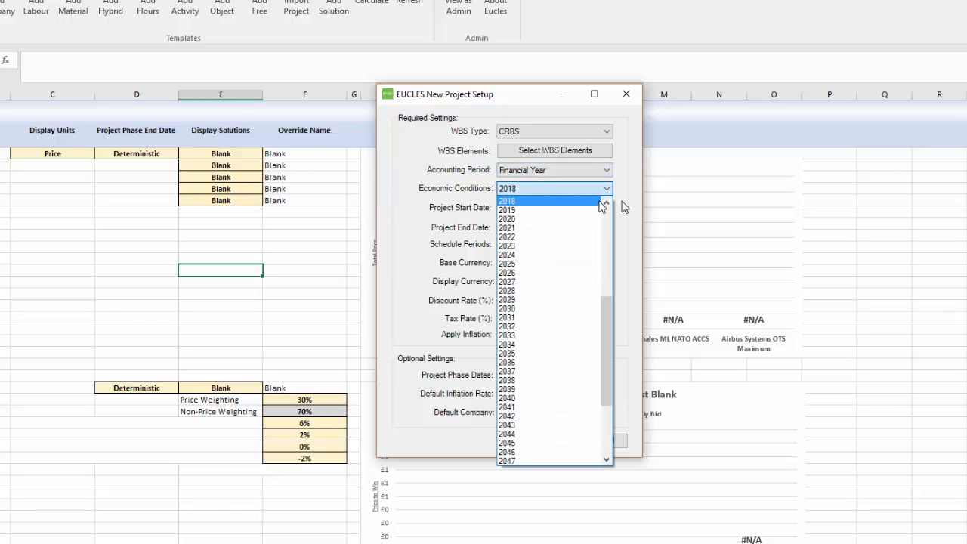
{"action": "left_click", "coordinate": [607, 202]}
{"action": "left_click", "coordinate": [566, 204]}
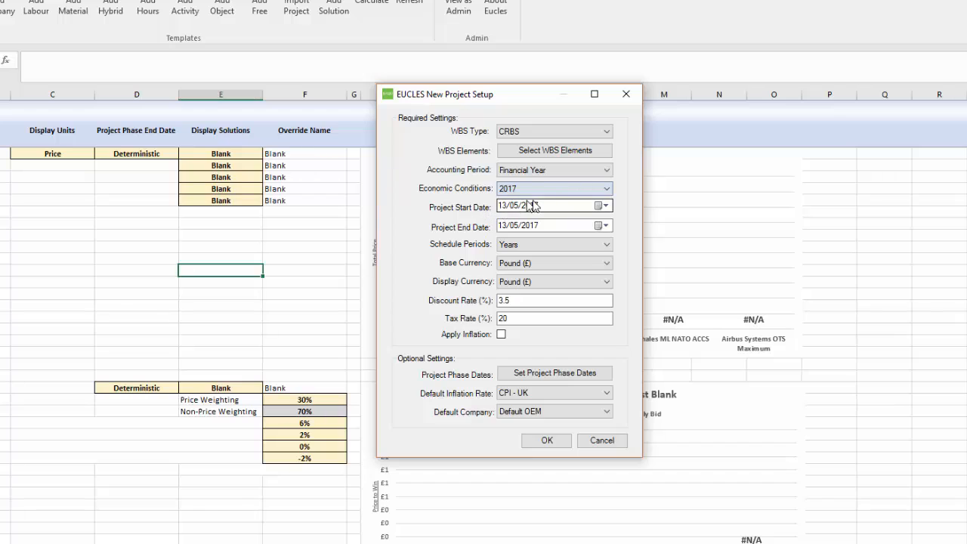
Set the project start date to 01/04/2018
{"action": "left_click", "coordinate": [504, 208]}
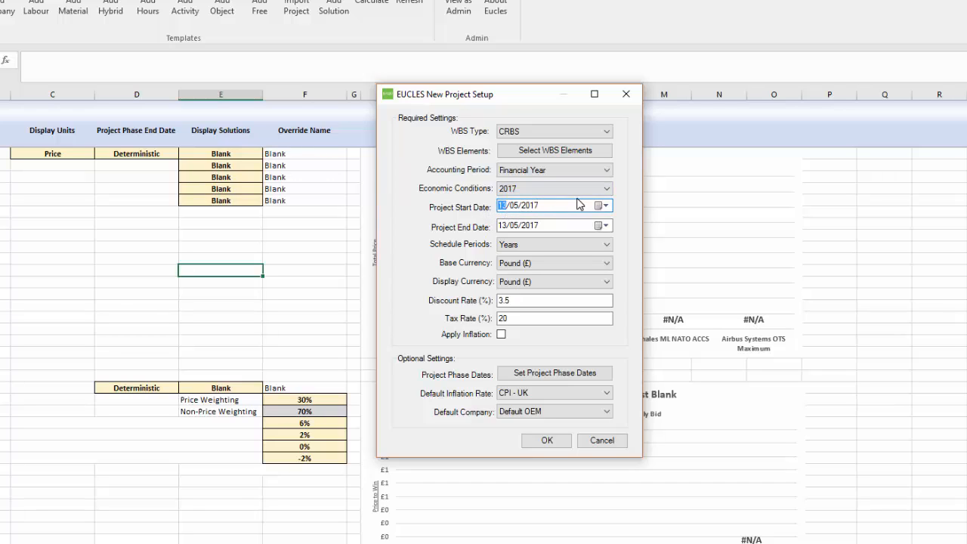
{"action": "type", "text": "01/04"}
{"action": "key", "text": "Up"}
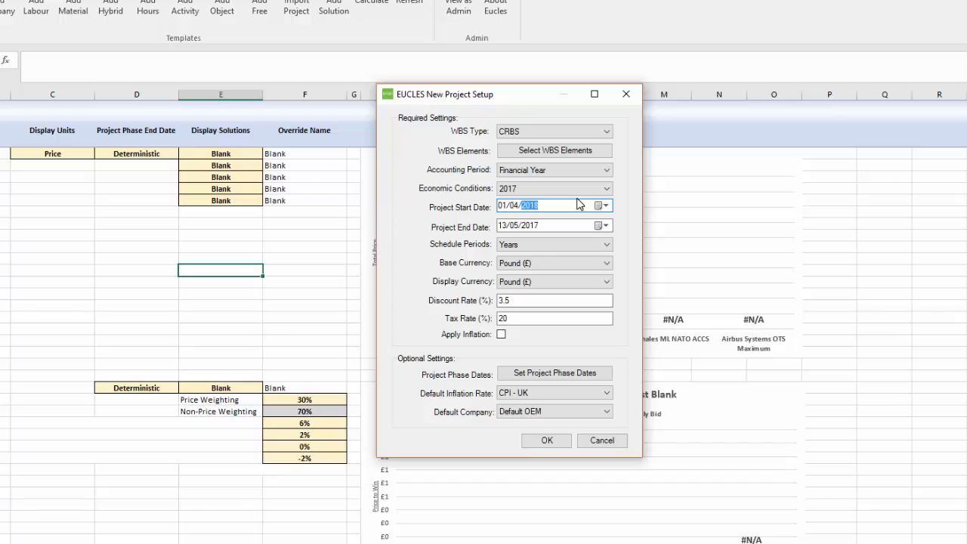
Set the project end date to 31/03/2020 and confirm the new project setup
{"action": "left_click", "coordinate": [500, 225]}
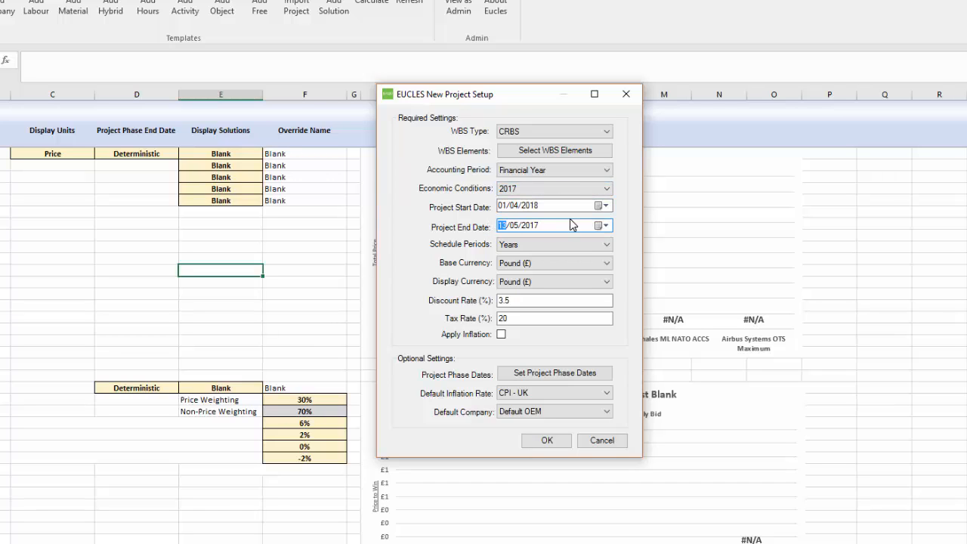
{"action": "key", "text": "Right"}
{"action": "key", "text": "Right"}
{"action": "key", "text": "Up"}
{"action": "key", "text": "Up"}
{"action": "key", "text": "Up"}
{"action": "key", "text": "Left"}
{"action": "key", "text": "Left"}
{"action": "type", "text": "31"}
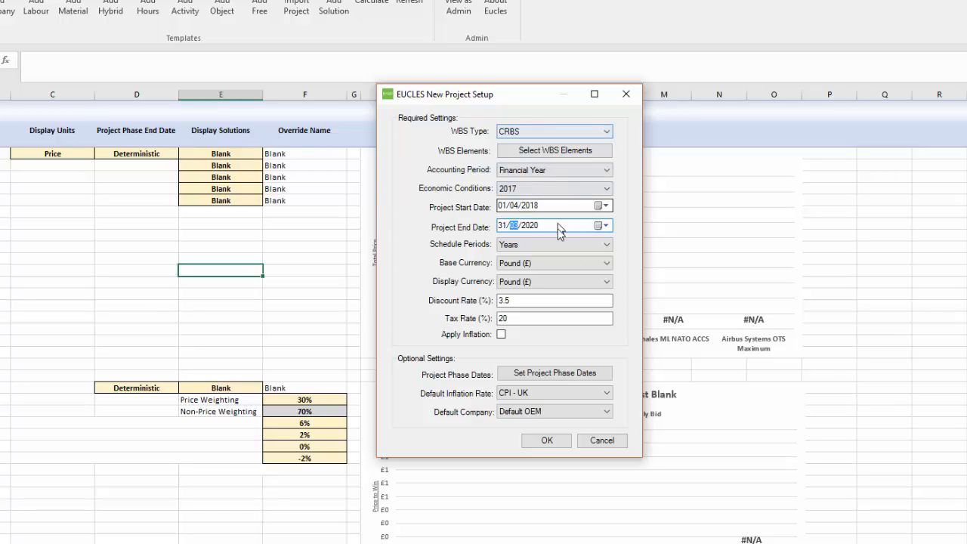
{"action": "left_click", "coordinate": [541, 442]}
{"action": "left_click", "coordinate": [649, 335]}
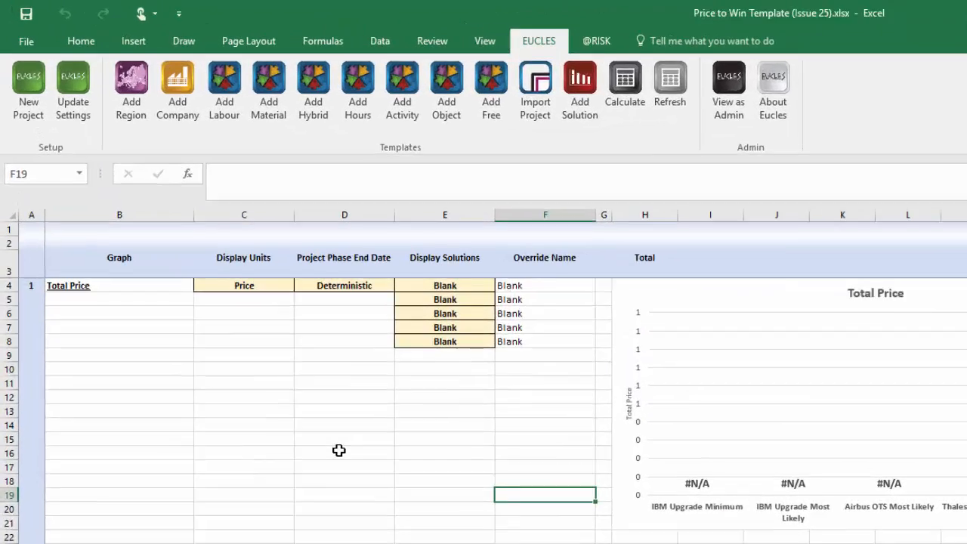
Start a new company with full name TEST, parent company COMPANY and abbreviation TES
{"action": "left_click", "coordinate": [339, 451]}
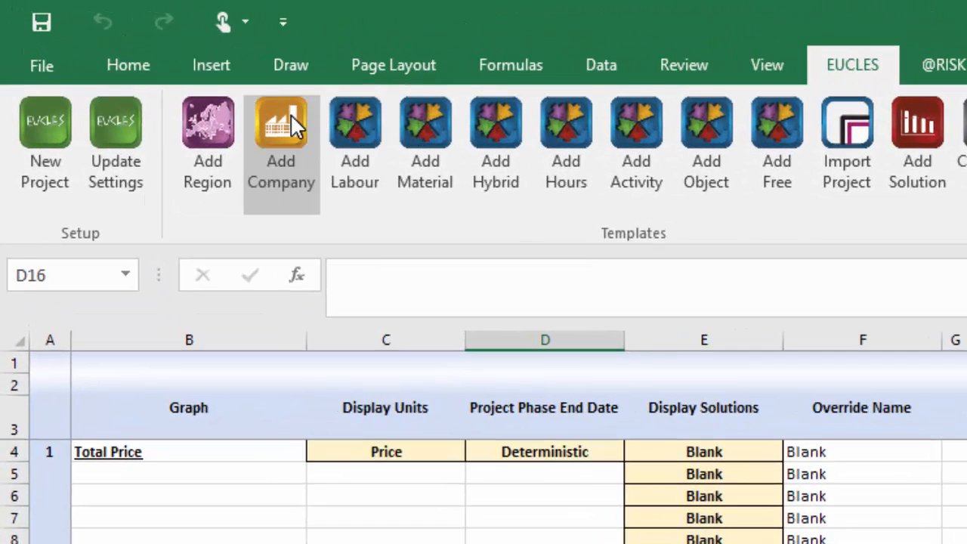
{"action": "left_click", "coordinate": [290, 113]}
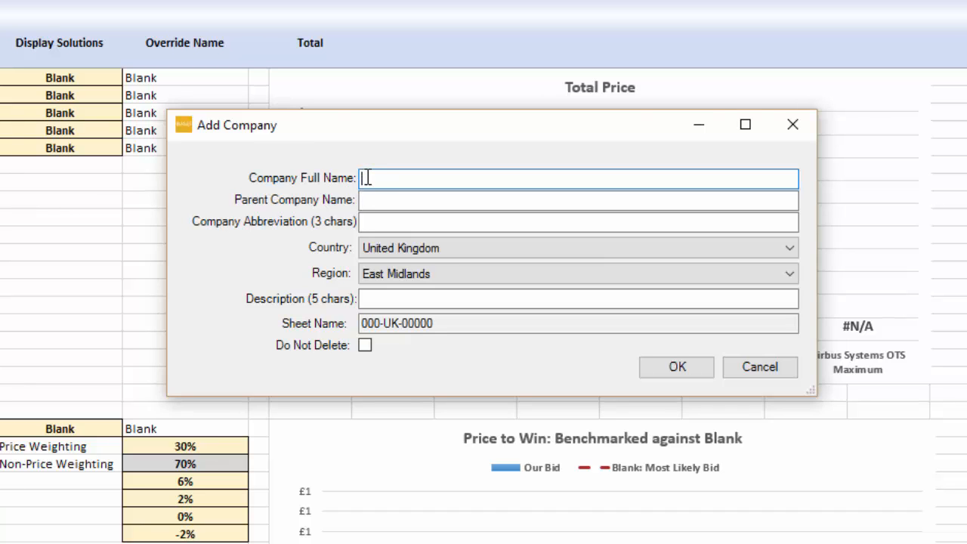
{"action": "type", "text": "TEST"}
{"action": "key", "text": "Tab"}
{"action": "type", "text": "C"}
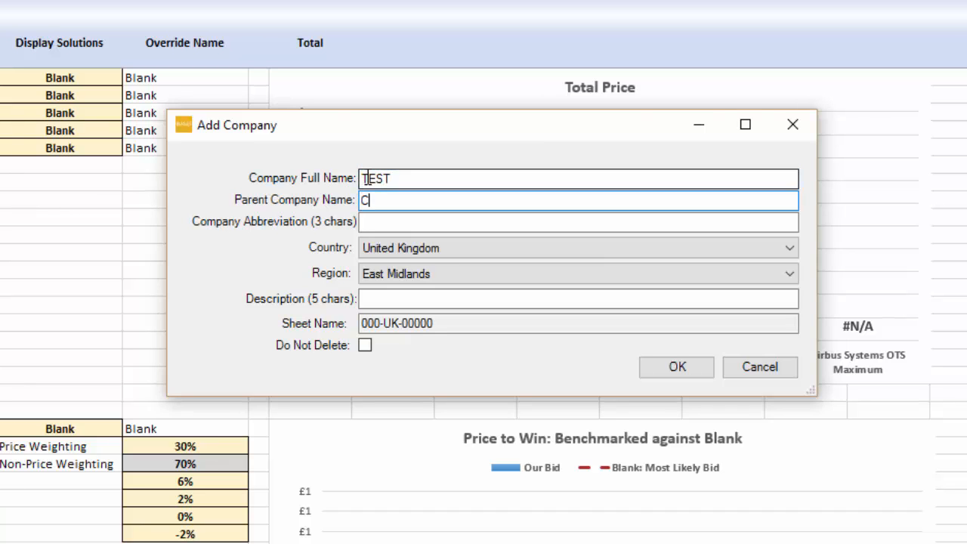
{"action": "type", "text": "OMPANY"}
{"action": "key", "text": "Tab"}
{"action": "type", "text": "TES"}
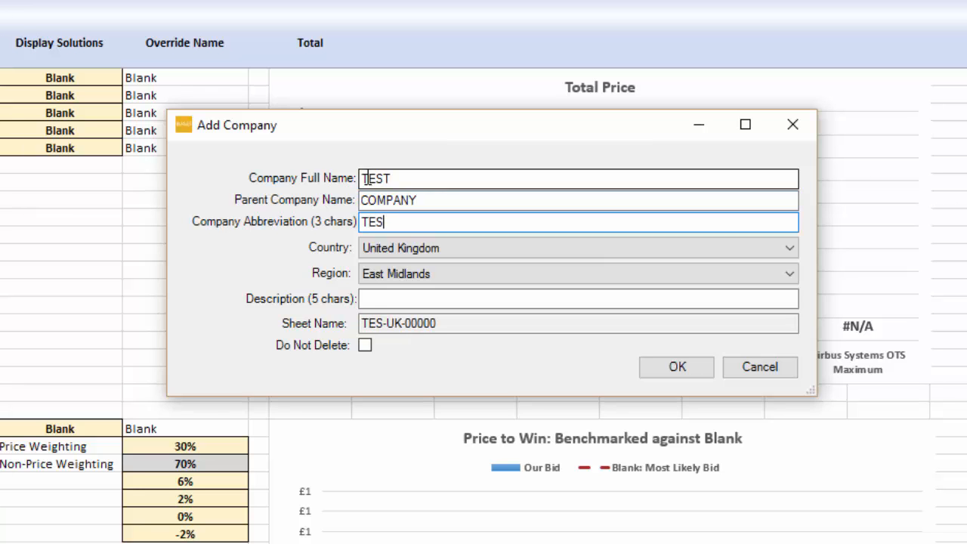
Set the company's region to National Ave. and its description to CO, and create the company sheet
{"action": "left_click", "coordinate": [421, 274]}
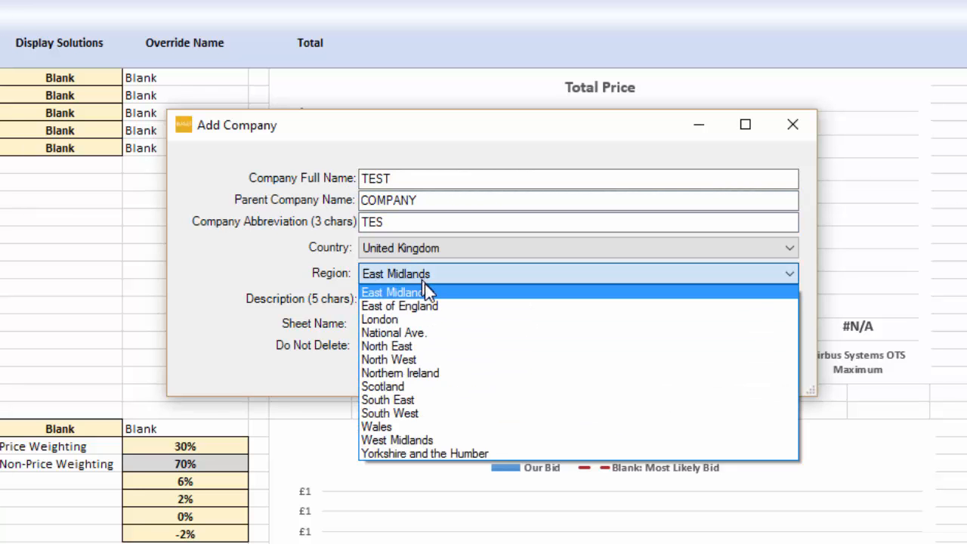
{"action": "left_click", "coordinate": [409, 340]}
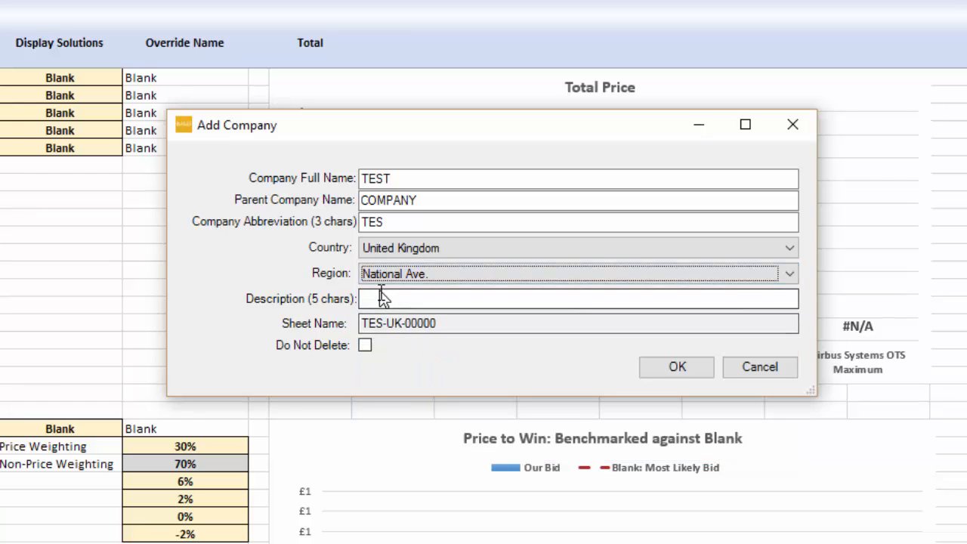
{"action": "left_click", "coordinate": [378, 297]}
{"action": "type", "text": "C"}
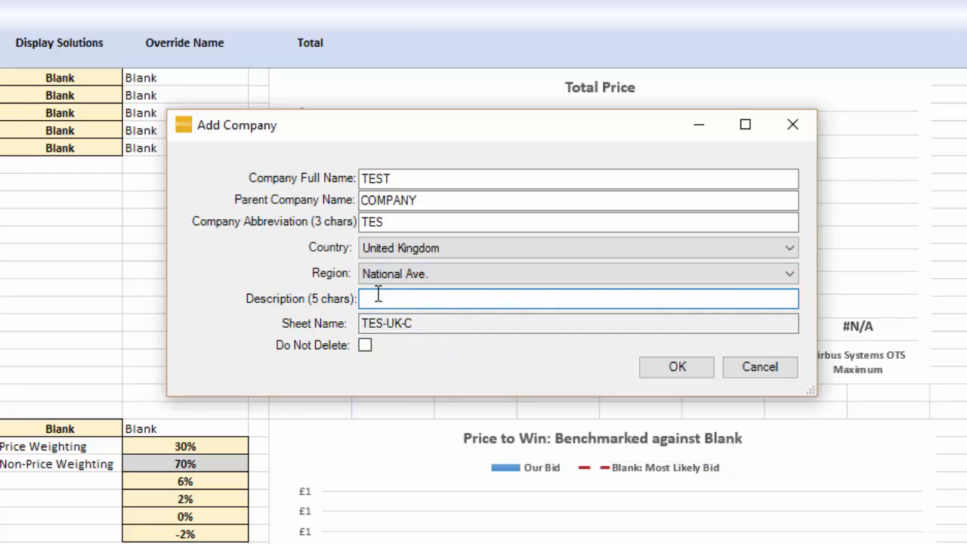
{"action": "type", "text": "O"}
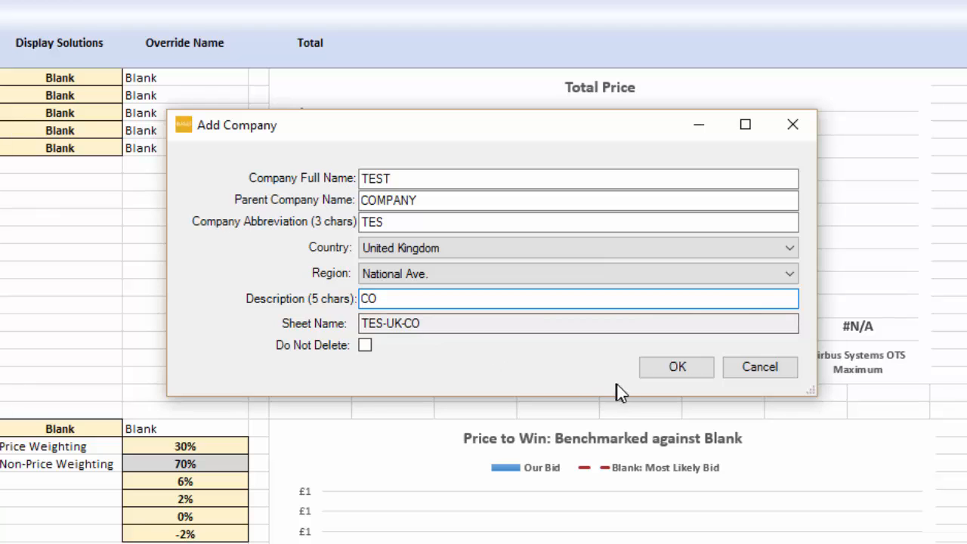
{"action": "left_click", "coordinate": [657, 373]}
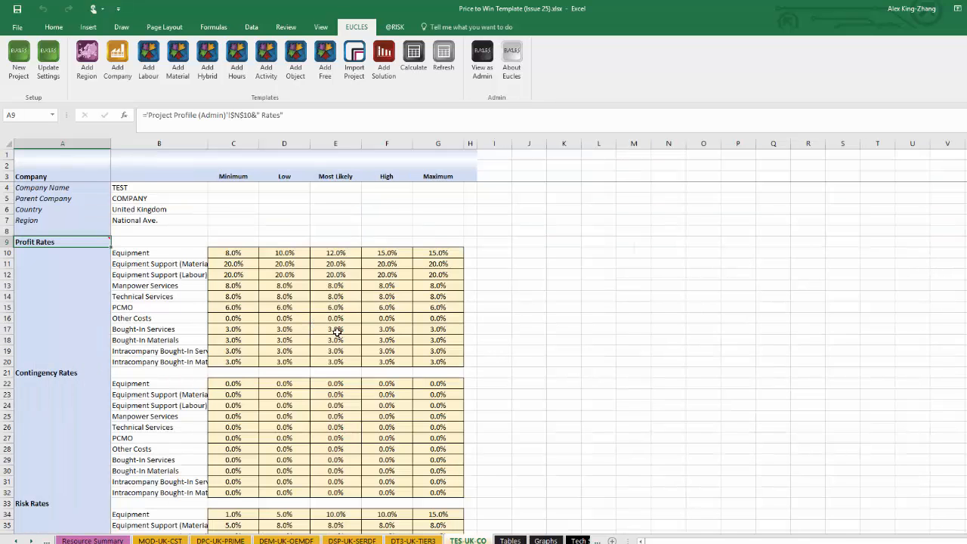
Review the new company sheet's profit, contingency, risk, overhead and wrap rates
{"action": "scroll", "coordinate": [337, 332], "scroll_direction": "down", "scroll_amount": 10}
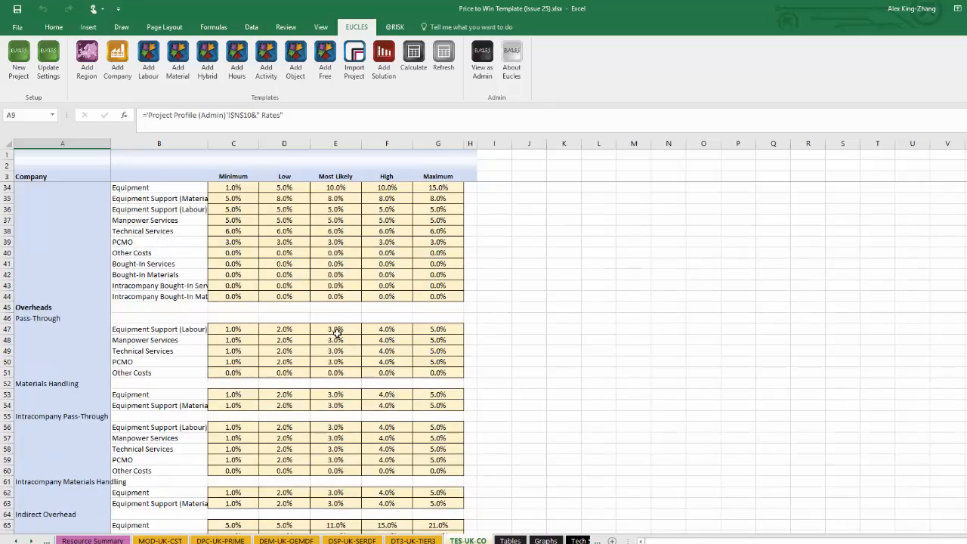
{"action": "scroll", "coordinate": [337, 332], "scroll_direction": "down", "scroll_amount": 8}
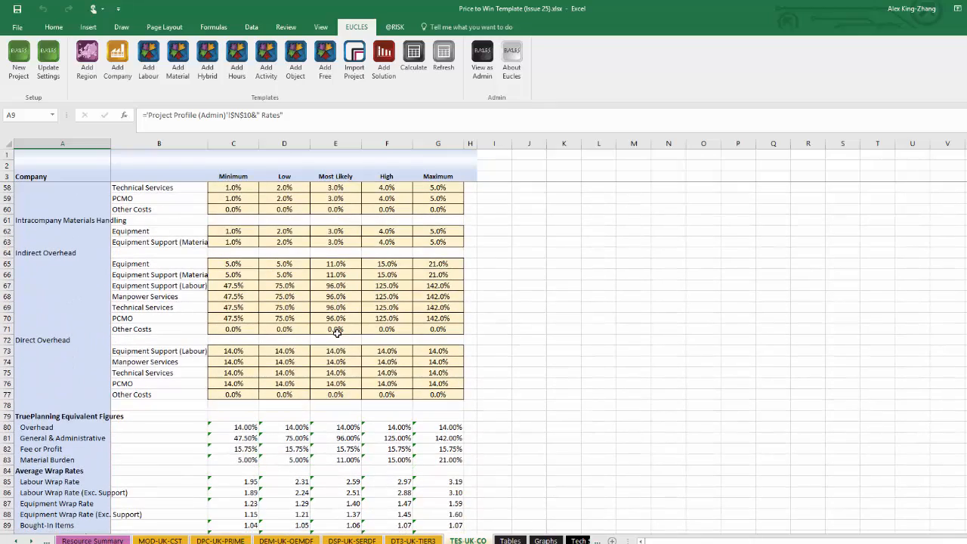
{"action": "scroll", "coordinate": [337, 333], "scroll_direction": "up", "scroll_amount": 18}
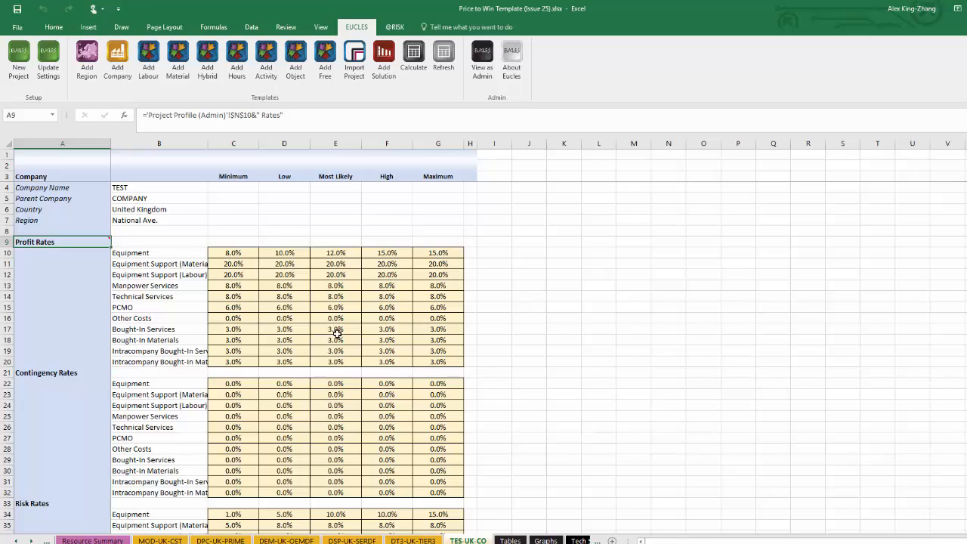
{"action": "left_click", "coordinate": [524, 345]}
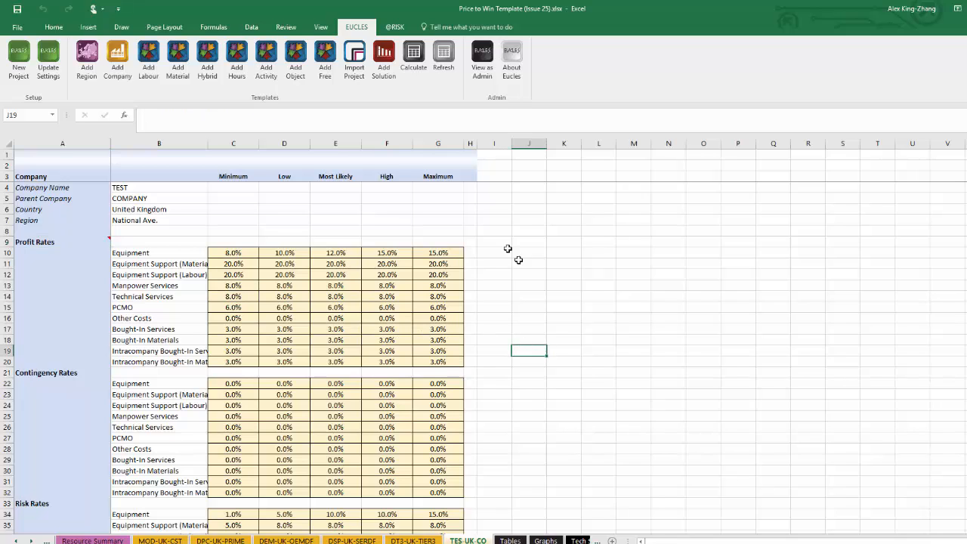
Add a labour estimate sheet for 01 Project / Programme Management using the Bottom Up method and company TEST
{"action": "left_click", "coordinate": [154, 60]}
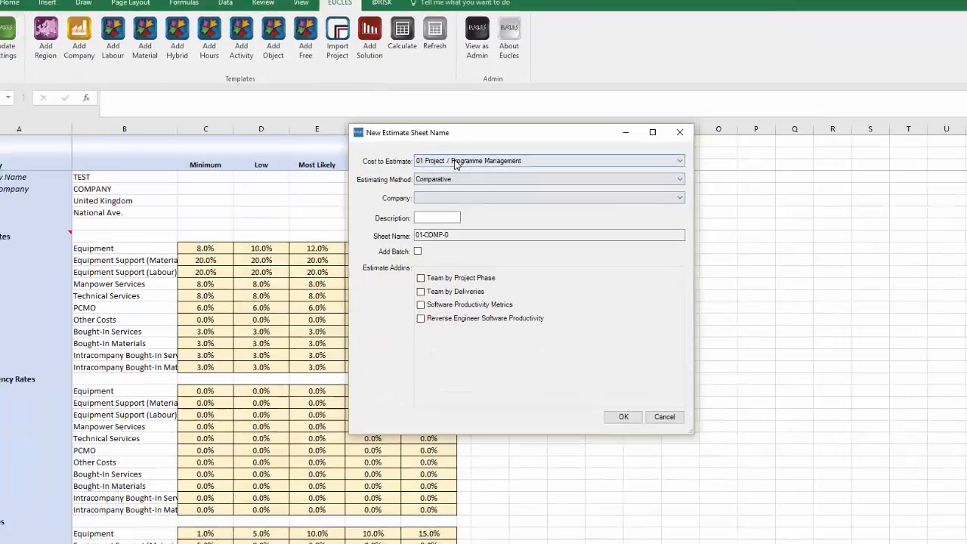
{"action": "left_click", "coordinate": [450, 190]}
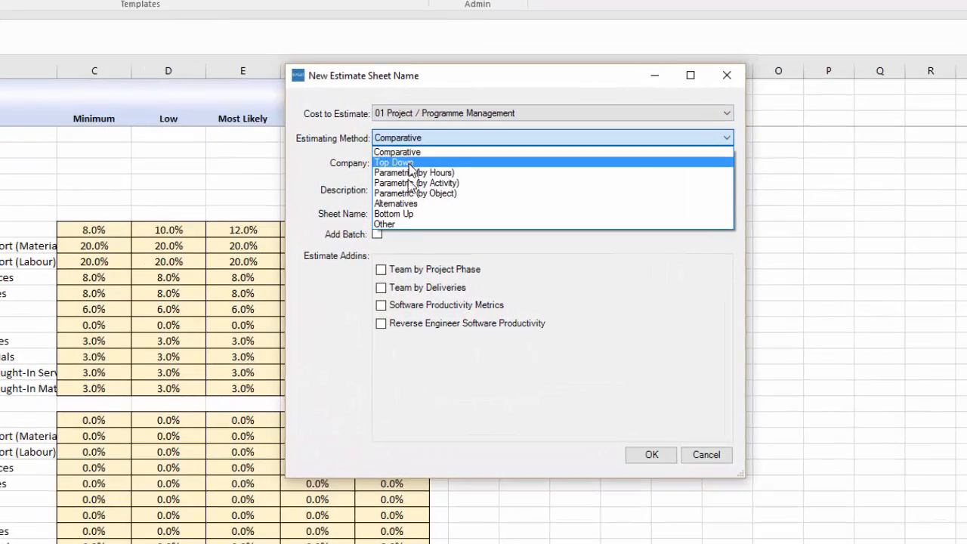
{"action": "left_click", "coordinate": [403, 215]}
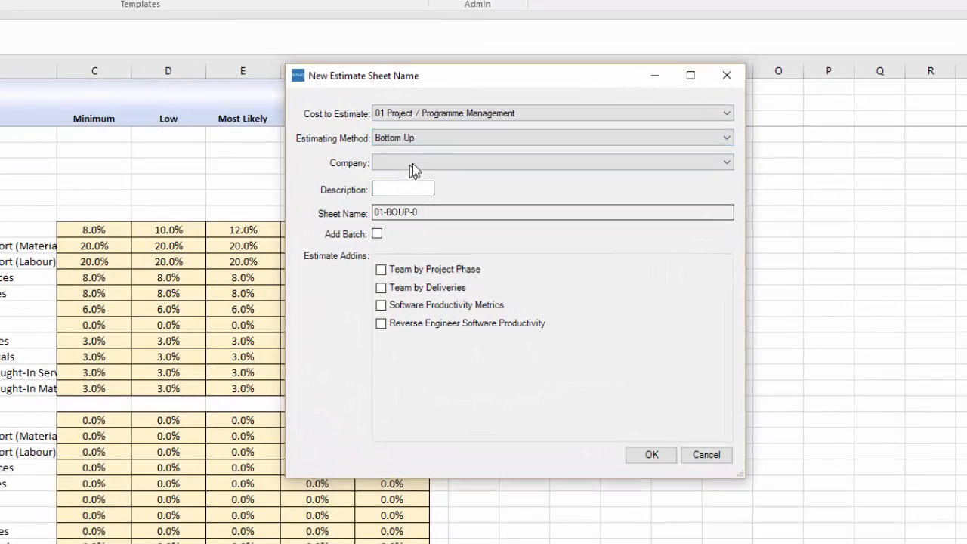
{"action": "left_click", "coordinate": [412, 164]}
{"action": "left_click", "coordinate": [401, 238]}
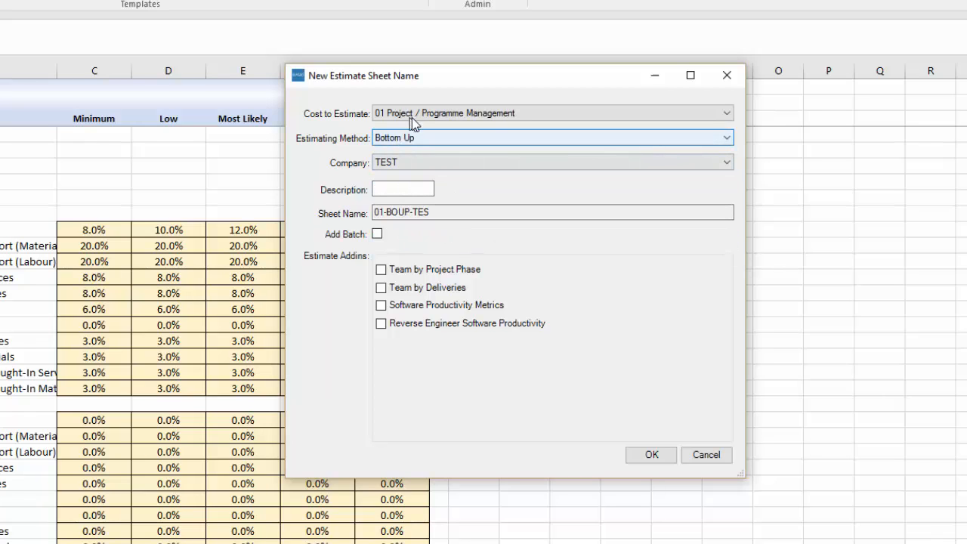
{"action": "left_click", "coordinate": [647, 455]}
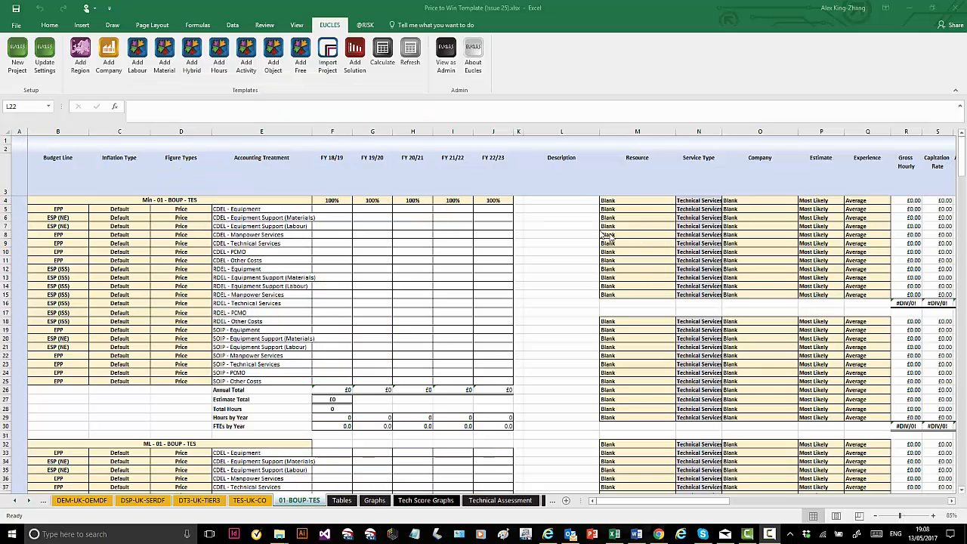
Set the first resource of the Min labour estimate to Project Director and copy it down through row 7
{"action": "left_click", "coordinate": [662, 201]}
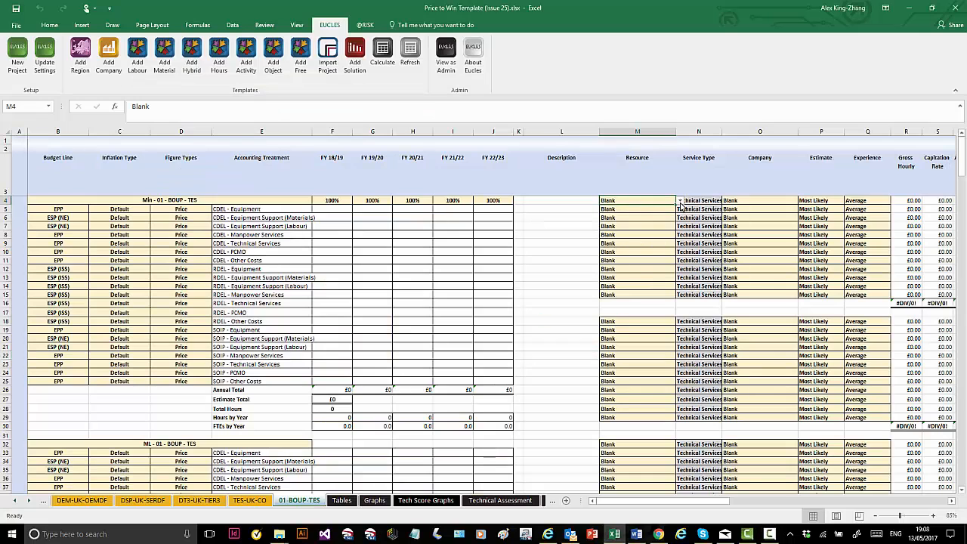
{"action": "left_click", "coordinate": [680, 201]}
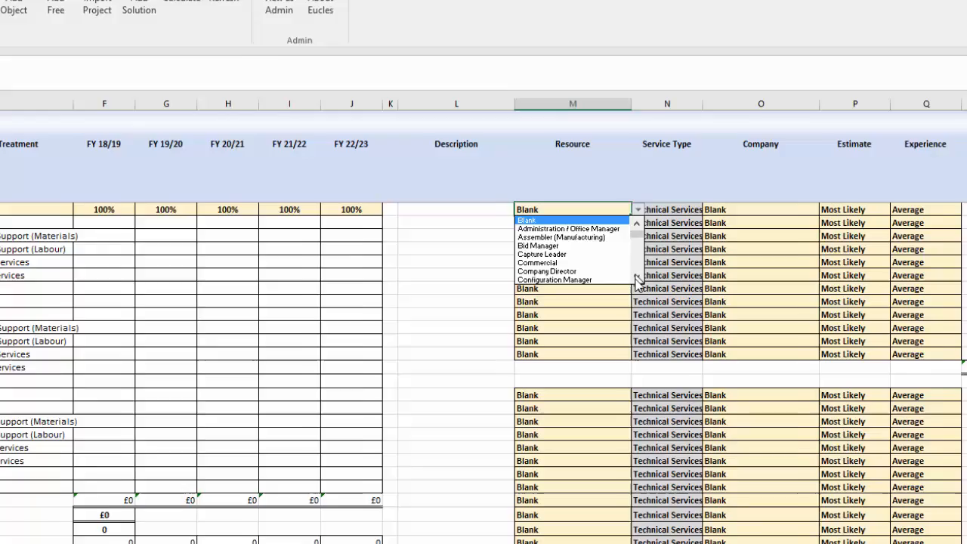
{"action": "left_click", "coordinate": [679, 244]}
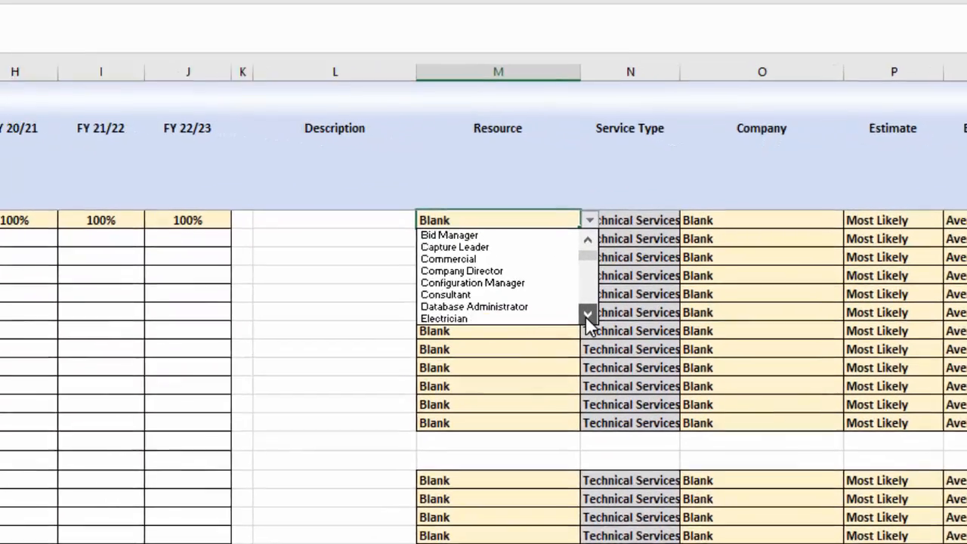
{"action": "left_click", "coordinate": [679, 244]}
{"action": "left_click_drag", "start_coordinate": [579, 321], "coordinate": [579, 321]}
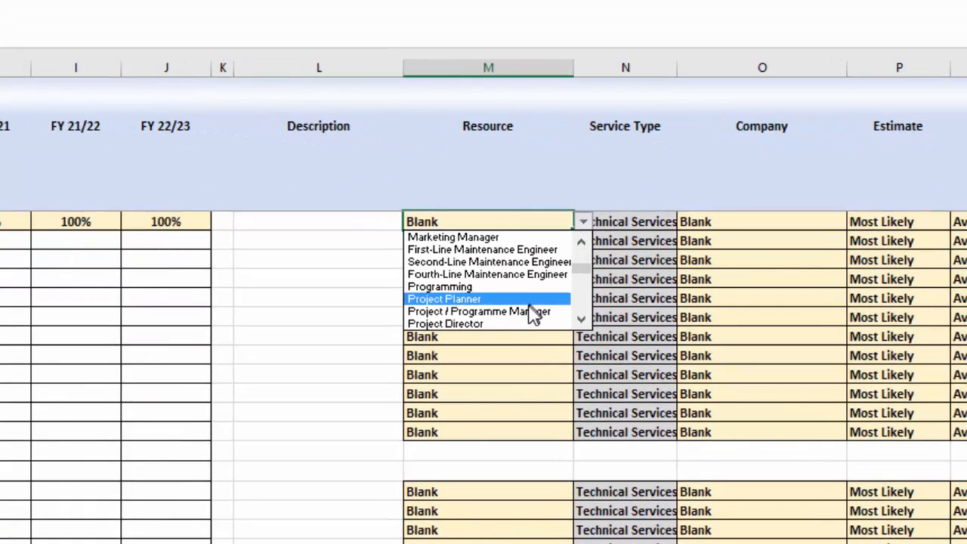
{"action": "left_click", "coordinate": [503, 325]}
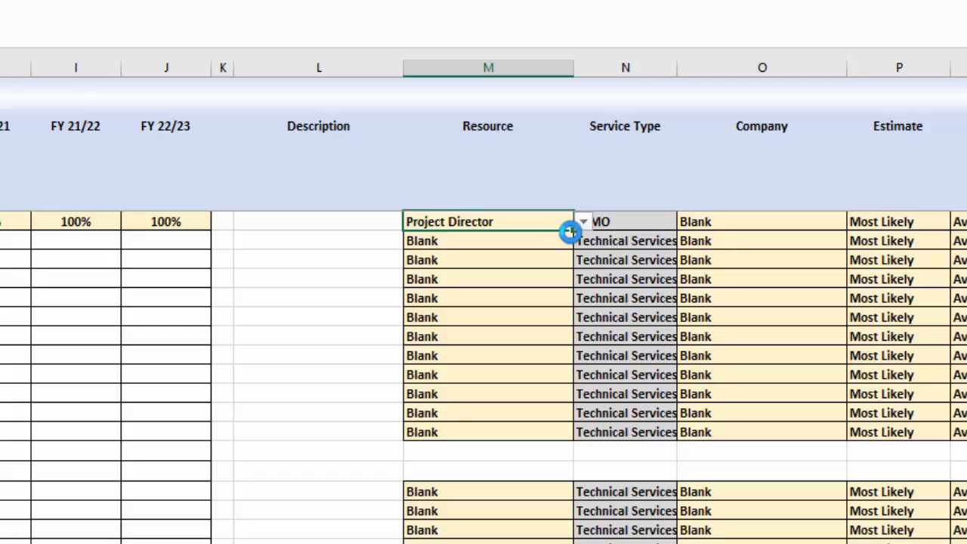
{"action": "left_click_drag", "start_coordinate": [572, 231], "coordinate": [571, 280]}
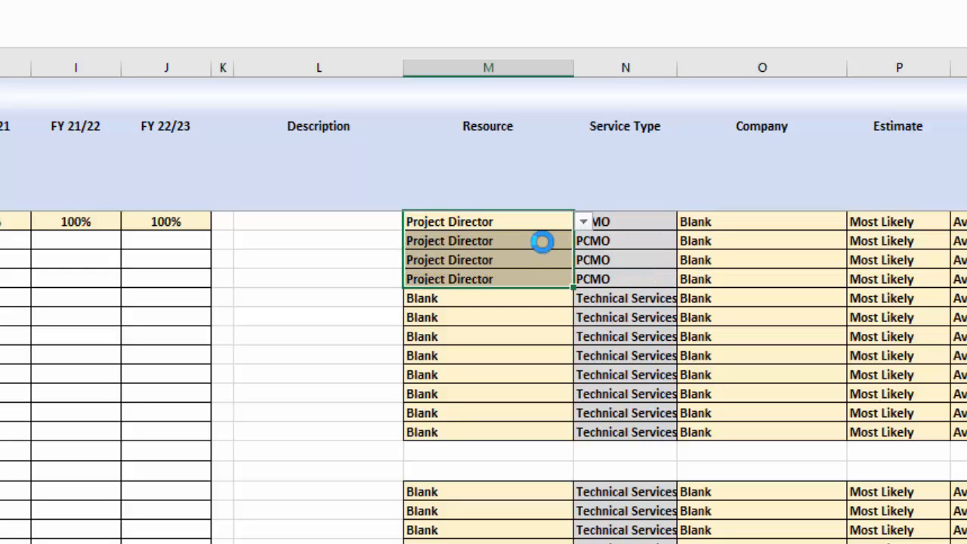
Change the second and third resources of the Min estimate to Project / Programme Manager
{"action": "left_click", "coordinate": [544, 241]}
{"action": "left_click", "coordinate": [584, 241]}
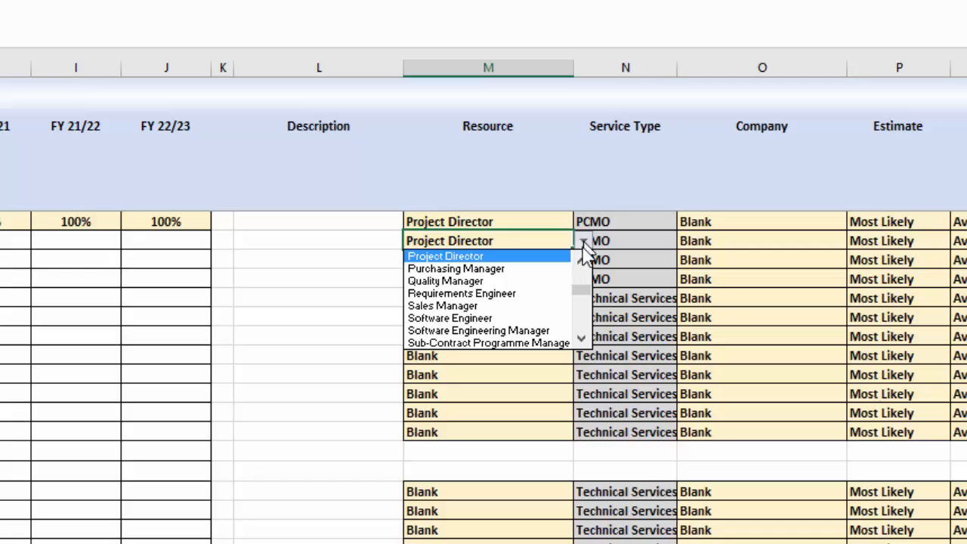
{"action": "left_click", "coordinate": [582, 259]}
{"action": "left_click", "coordinate": [578, 262]}
{"action": "left_click", "coordinate": [550, 277]}
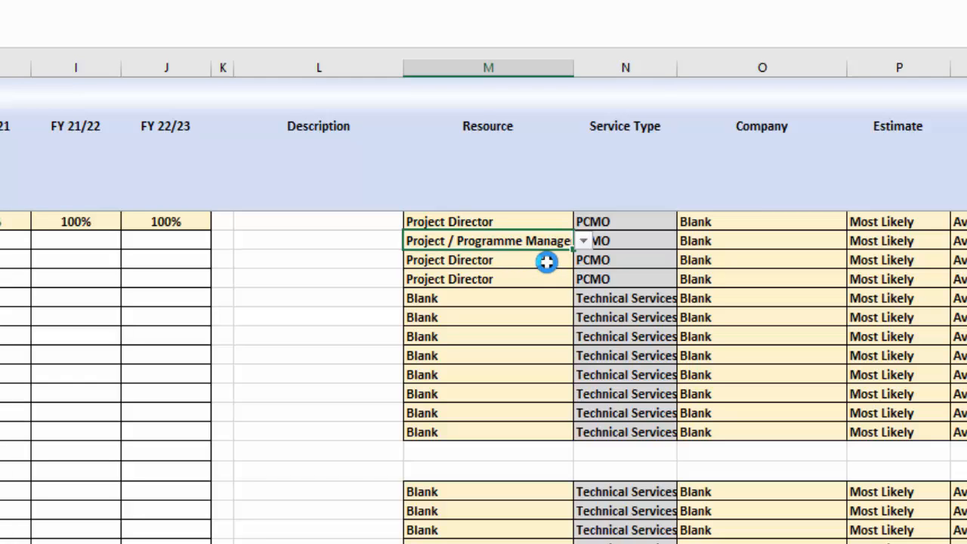
{"action": "left_click", "coordinate": [546, 262]}
{"action": "left_click", "coordinate": [583, 260]}
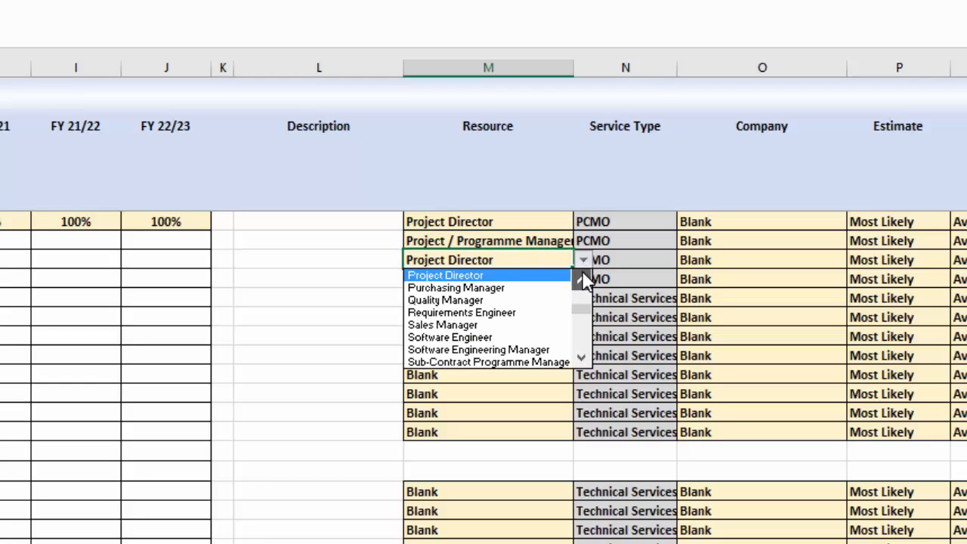
{"action": "left_click", "coordinate": [584, 279]}
{"action": "left_click", "coordinate": [584, 280]}
{"action": "left_click", "coordinate": [507, 300]}
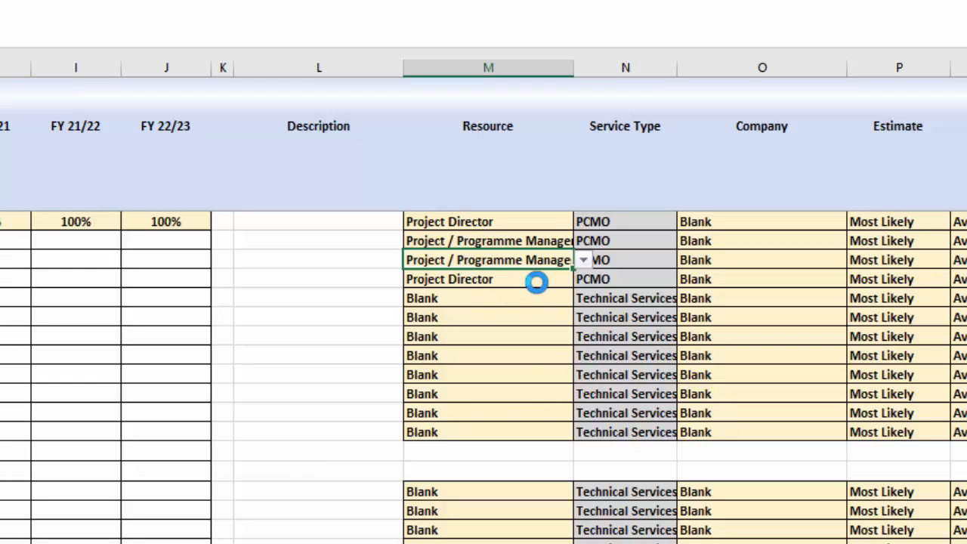
Change the fourth resource of the Min estimate to Project Planner
{"action": "left_click", "coordinate": [537, 281]}
{"action": "left_click", "coordinate": [585, 280]}
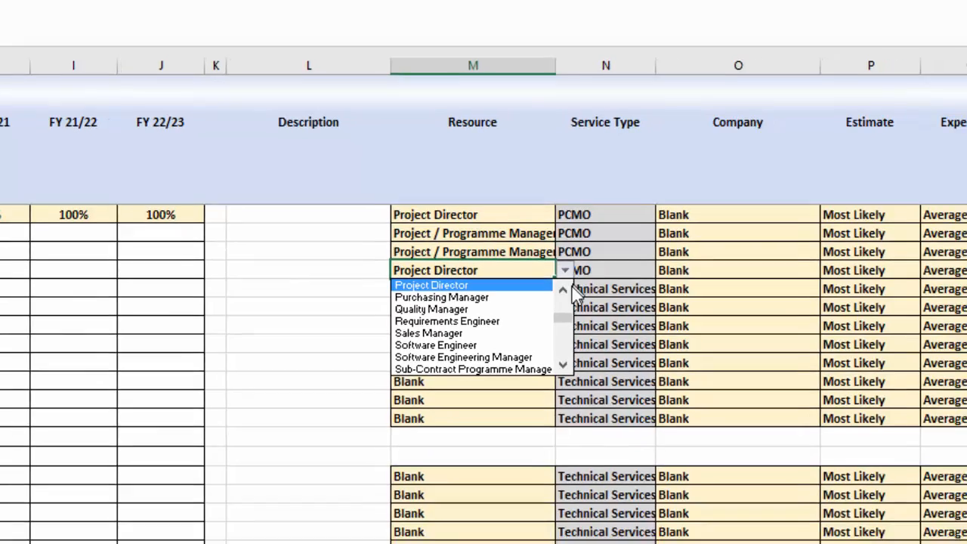
{"action": "scroll", "coordinate": [532, 317], "scroll_direction": "up", "scroll_amount": 3}
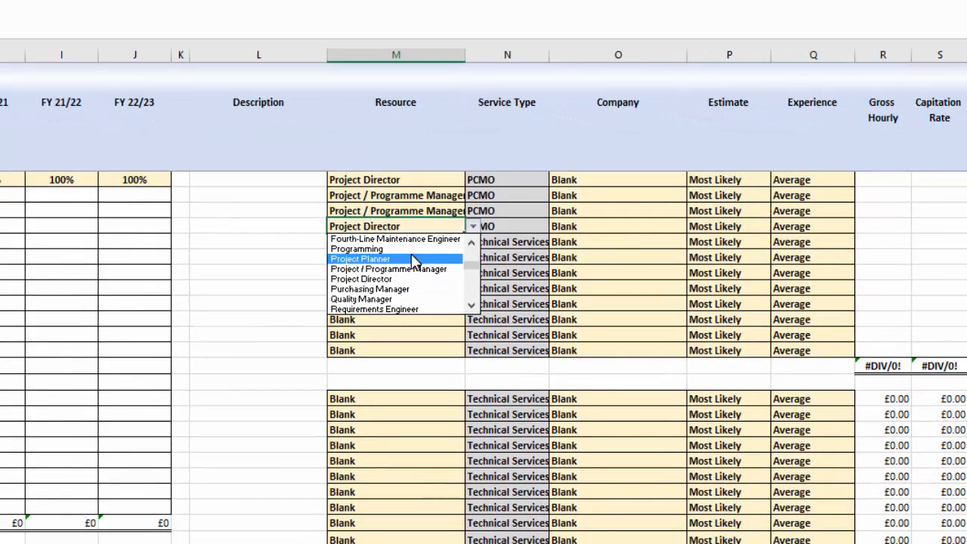
{"action": "left_click", "coordinate": [423, 259]}
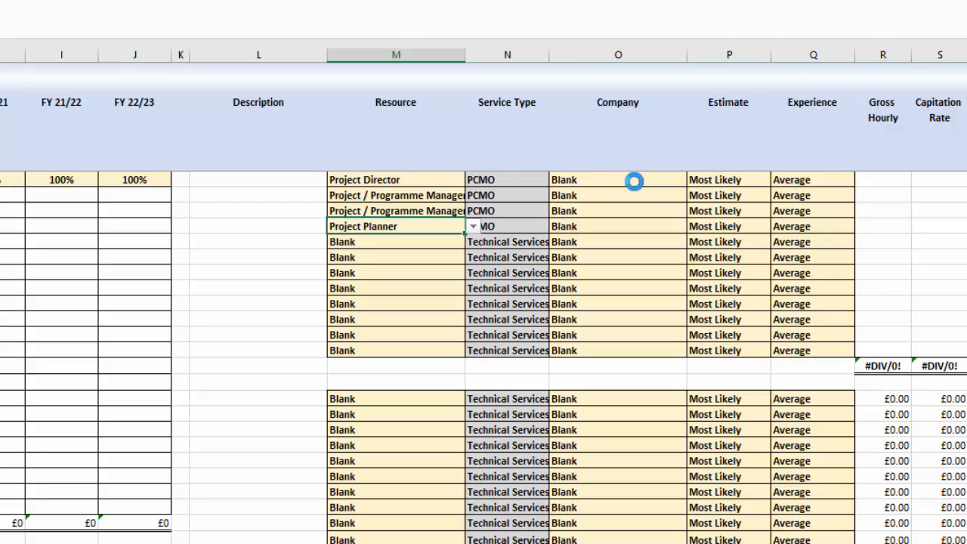
Assign company TEST to the Project Director row and copy it down to the other three assigned resources
{"action": "left_click", "coordinate": [634, 182]}
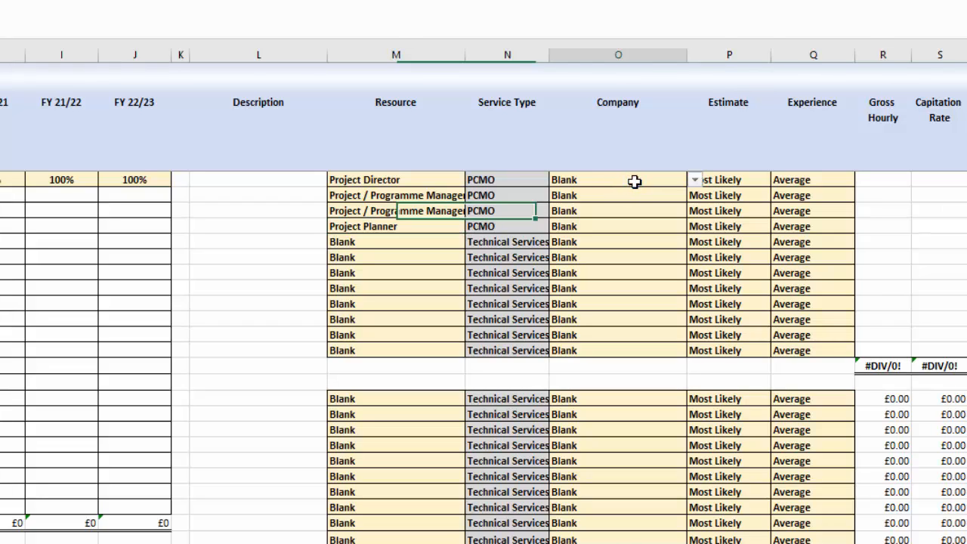
{"action": "left_click", "coordinate": [695, 181]}
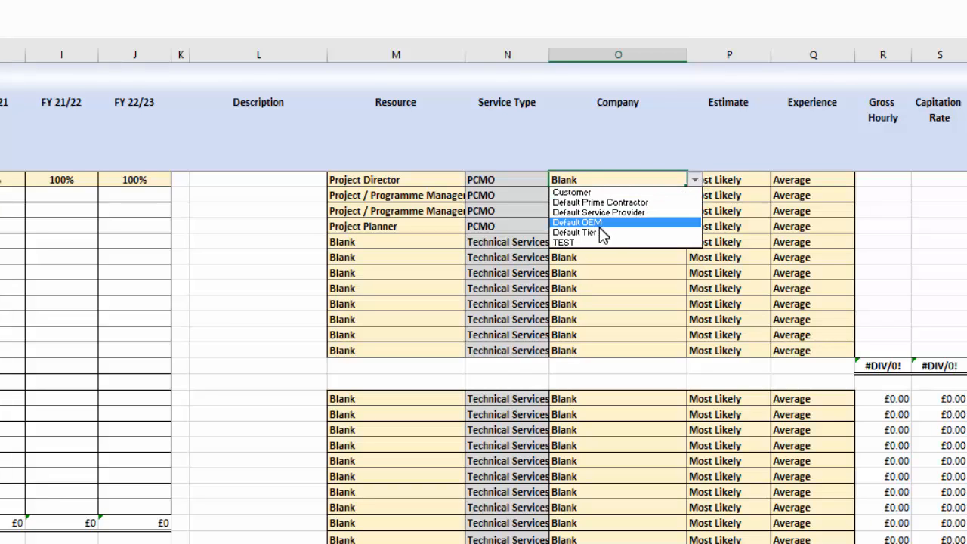
{"action": "left_click", "coordinate": [582, 243]}
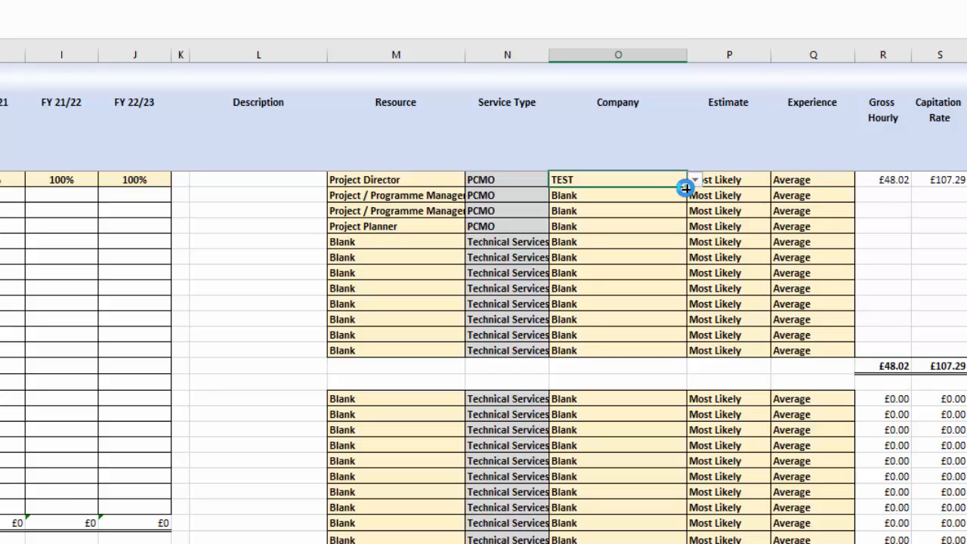
{"action": "left_click_drag", "start_coordinate": [686, 187], "coordinate": [673, 228]}
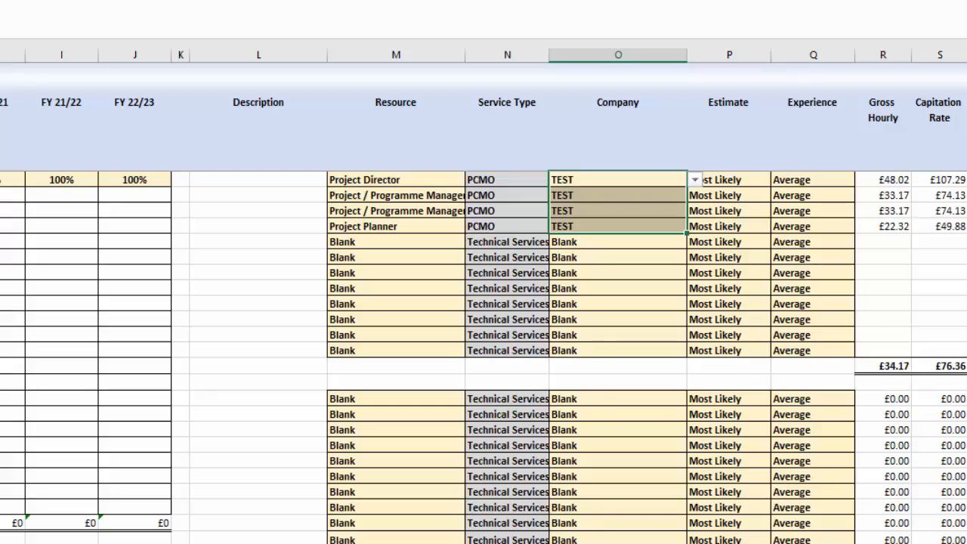
Enter an FTE headcount of 1 for each of the four assigned resources
{"action": "scroll", "coordinate": [483, 302], "scroll_direction": "right", "scroll_amount": 10}
{"action": "scroll", "coordinate": [484, 302], "scroll_direction": "left", "scroll_amount": 4}
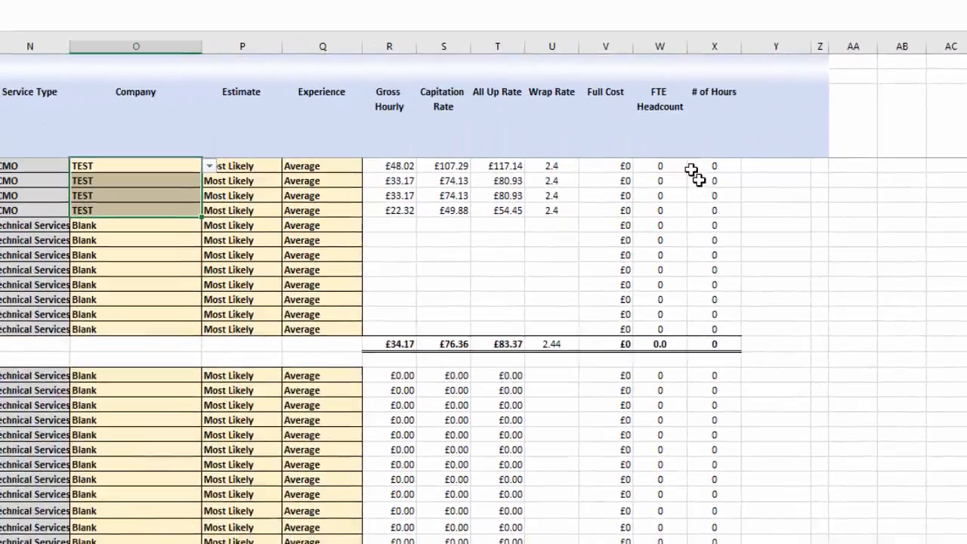
{"action": "left_click", "coordinate": [795, 130]}
{"action": "key", "text": "Down"}
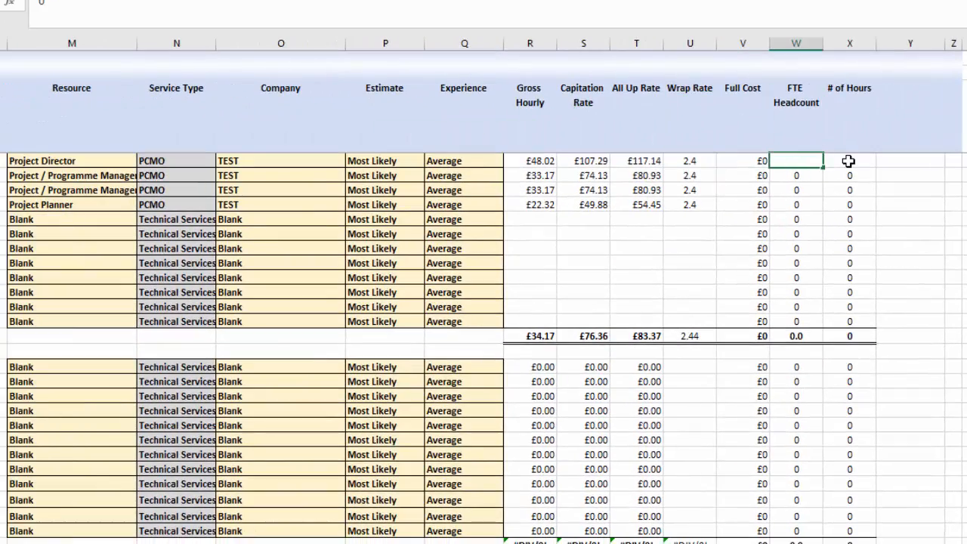
{"action": "type", "text": "1"}
{"action": "key", "text": "Return"}
{"action": "left_click", "coordinate": [849, 161]}
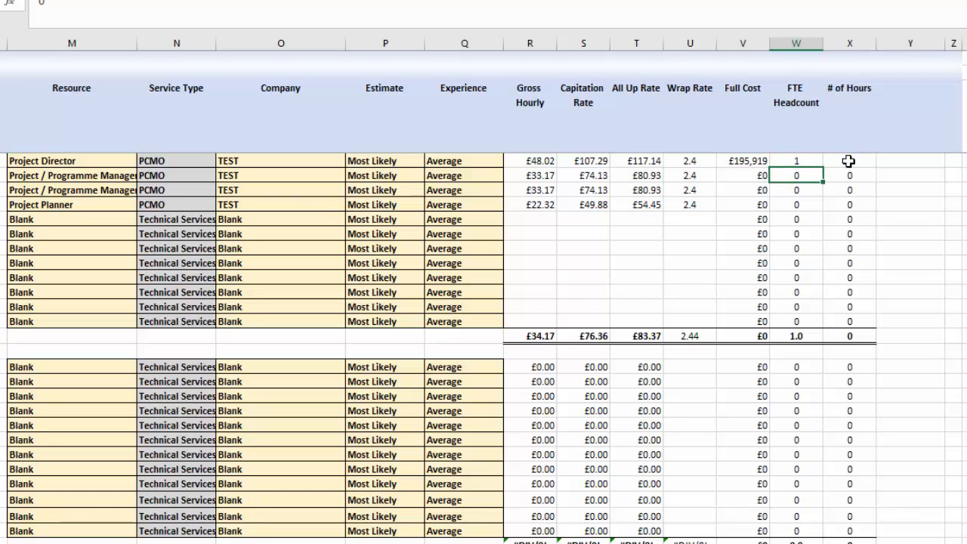
{"action": "type", "text": "1"}
{"action": "key", "text": "Return"}
{"action": "type", "text": "1"}
{"action": "key", "text": "Return"}
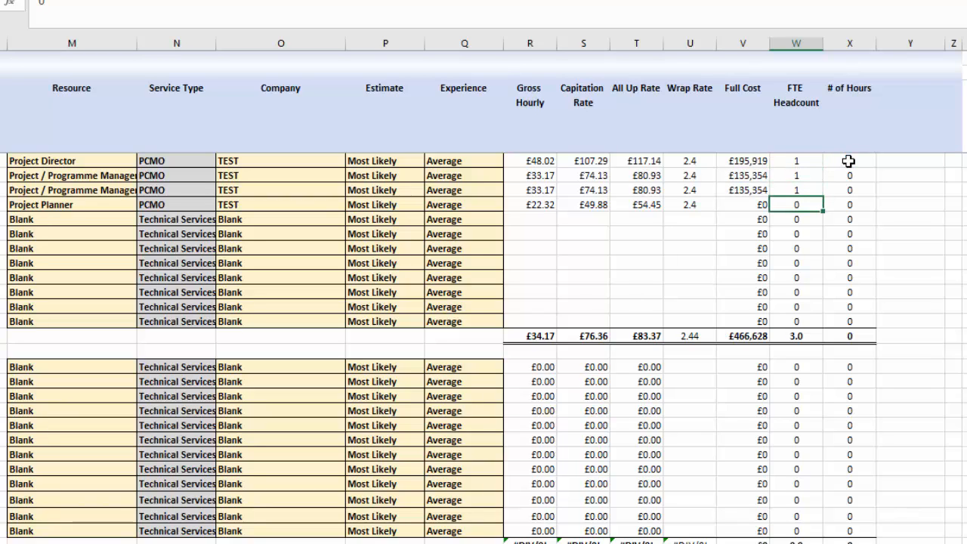
{"action": "key", "text": "Return"}
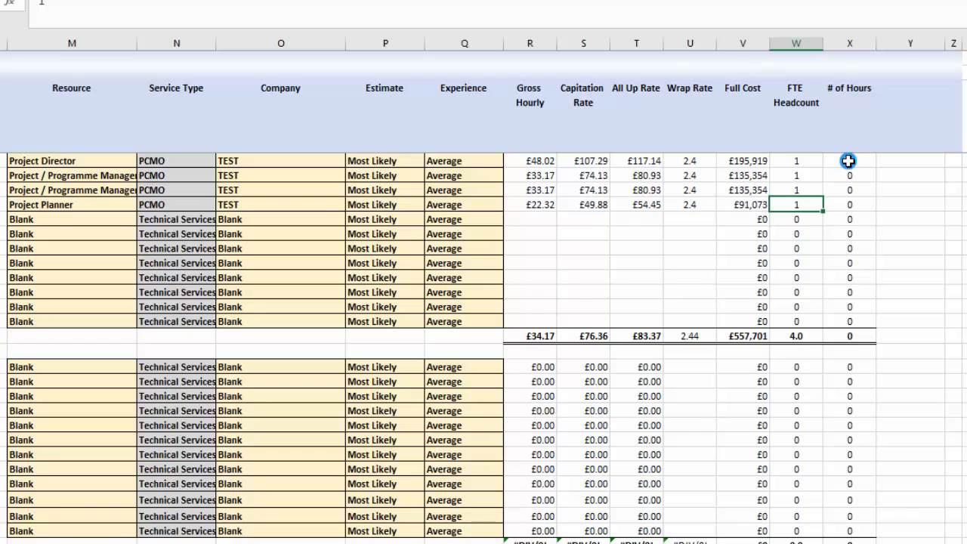
Link the FY 18/19 CDEL - PCMO cell to the Min estimate's full cost total with =V16
{"action": "key", "text": "Left"}
{"action": "key", "text": "Left"}
{"action": "key", "text": "Left"}
{"action": "key", "text": "Left"}
{"action": "key", "text": "Left"}
{"action": "key", "text": "Left"}
{"action": "key", "text": "Left"}
{"action": "key", "text": "Left"}
{"action": "key", "text": "Left"}
{"action": "key", "text": "Left"}
{"action": "key", "text": "Left"}
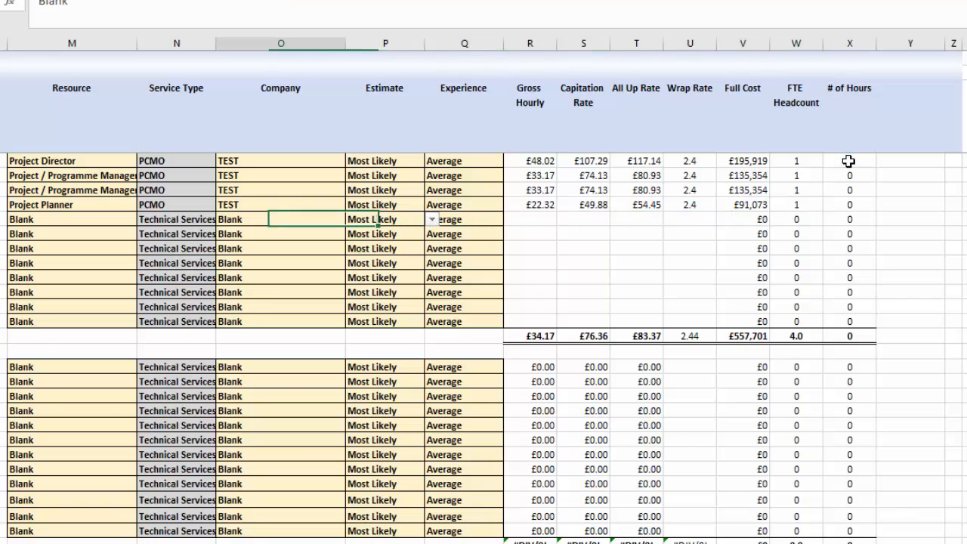
{"action": "key", "text": "Left"}
{"action": "key", "text": "Left"}
{"action": "key", "text": "Left"}
{"action": "key", "text": "Left"}
{"action": "key", "text": "Left"}
{"action": "key", "text": "Left"}
{"action": "key", "text": "Left"}
{"action": "key", "text": "Left"}
{"action": "key", "text": "Left"}
{"action": "key", "text": "Left"}
{"action": "key", "text": "Left"}
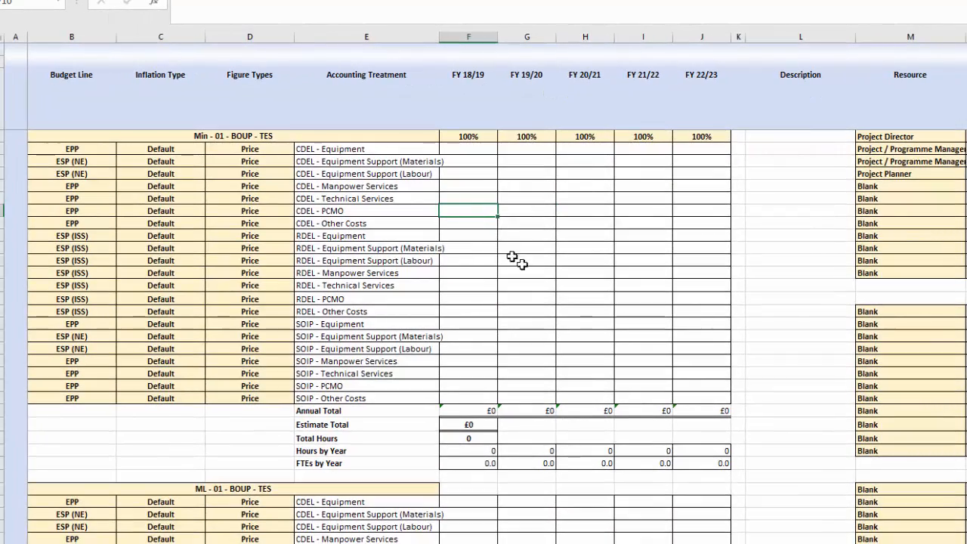
{"action": "type", "text": "="}
{"action": "scroll", "coordinate": [483, 302], "scroll_direction": "right", "scroll_amount": 5}
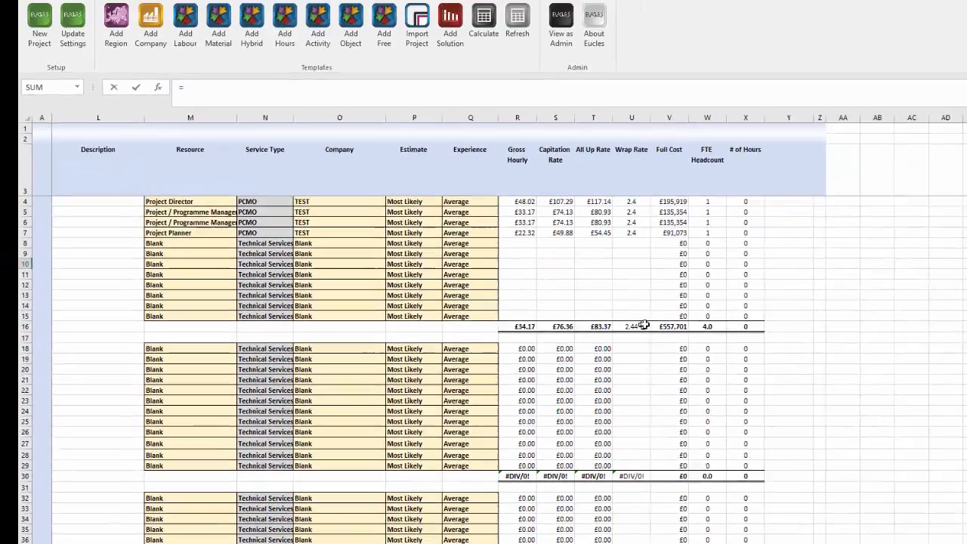
{"action": "left_click", "coordinate": [660, 326]}
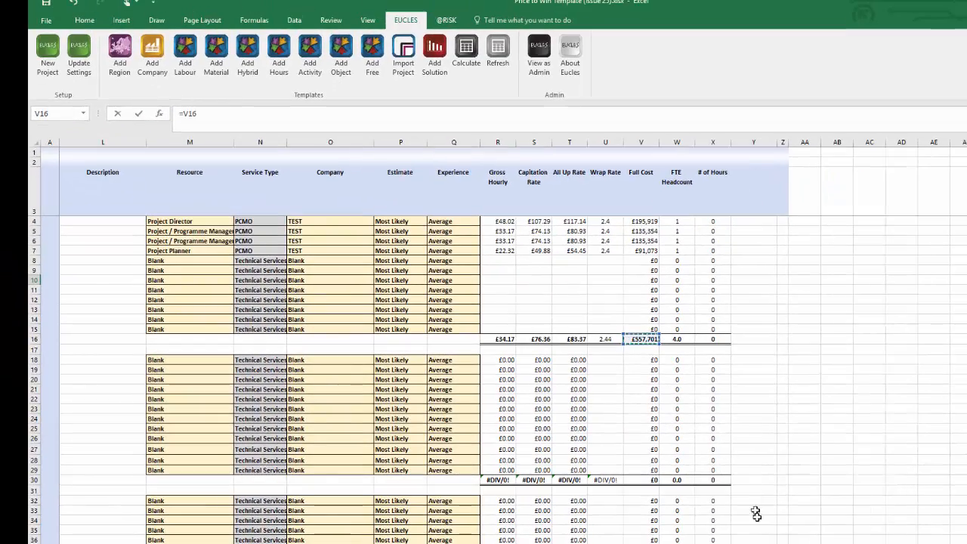
{"action": "key", "text": "Return"}
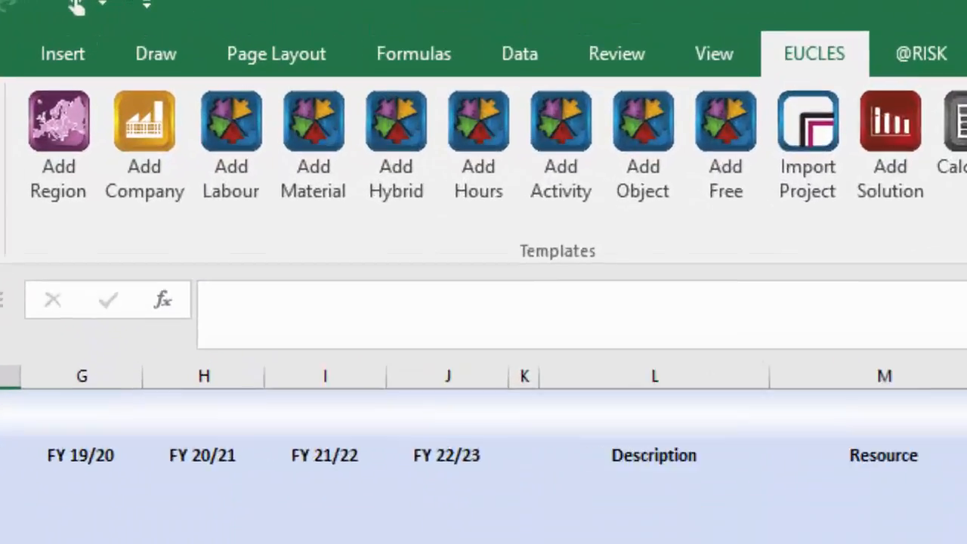
Make the reference in the FY 18/19 CDEL - PCMO formula absolute, as =$V$16
{"action": "scroll", "coordinate": [483, 491], "scroll_direction": "left", "scroll_amount": 5}
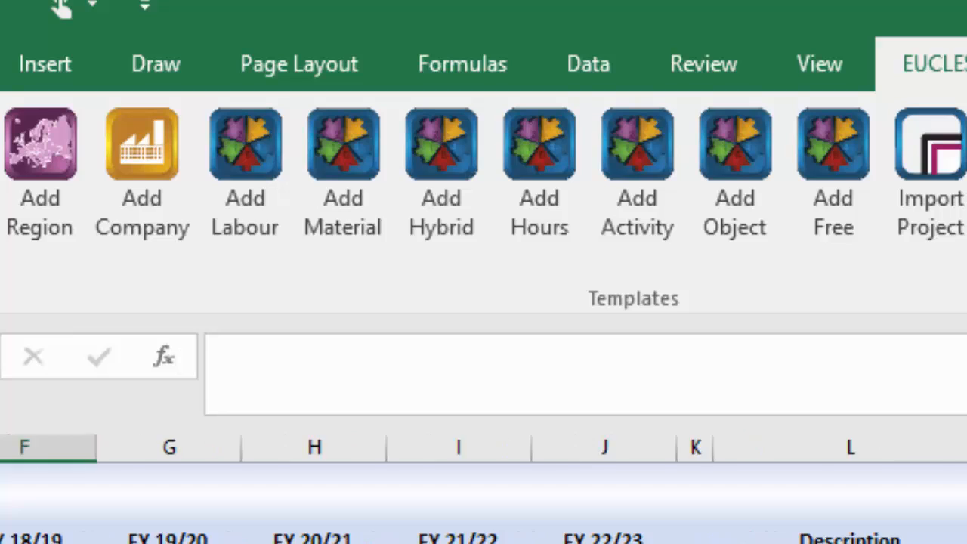
{"action": "left_click", "coordinate": [570, 482]}
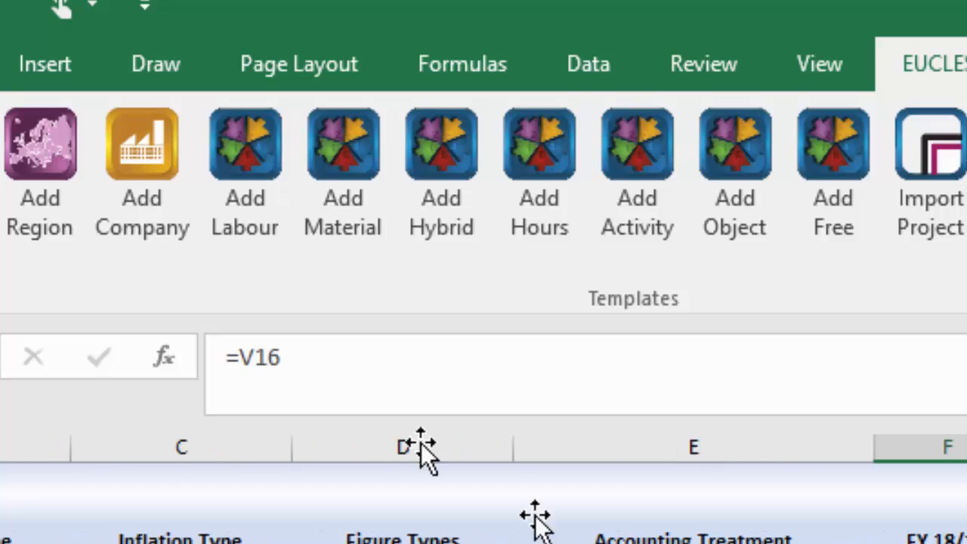
{"action": "left_click", "coordinate": [266, 369]}
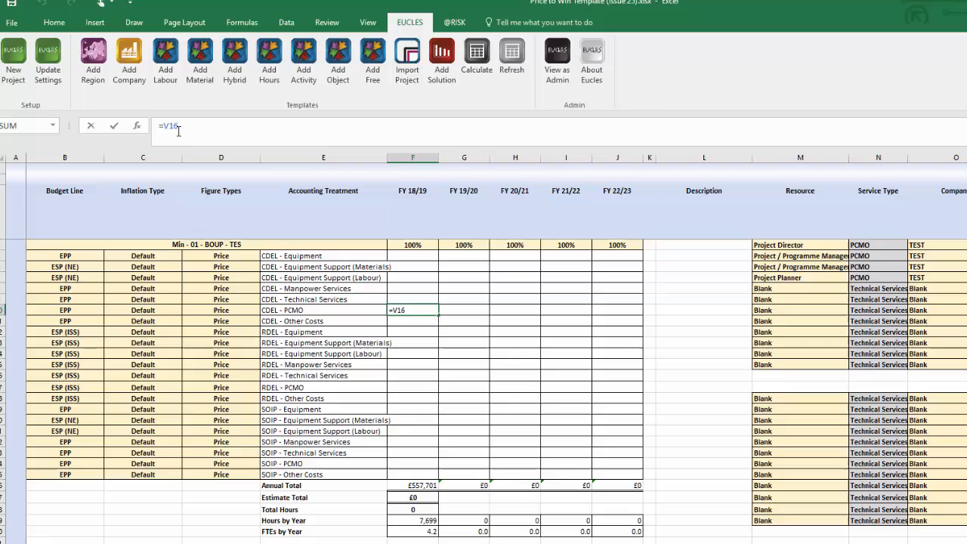
{"action": "key", "text": "Left"}
{"action": "key", "text": "Left"}
{"action": "key", "text": "Left"}
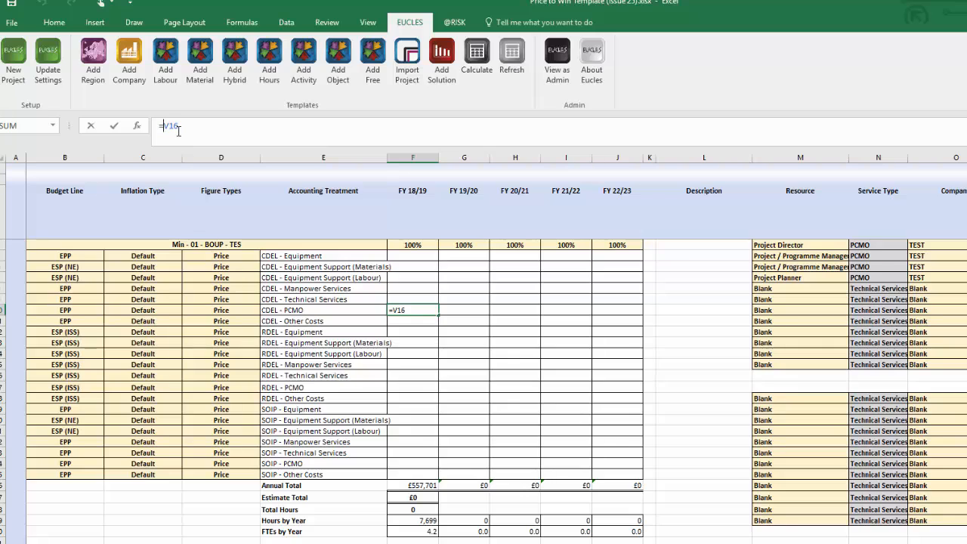
{"action": "type", "text": "$"}
{"action": "key", "text": "Right"}
{"action": "type", "text": "$"}
{"action": "key", "text": "Return"}
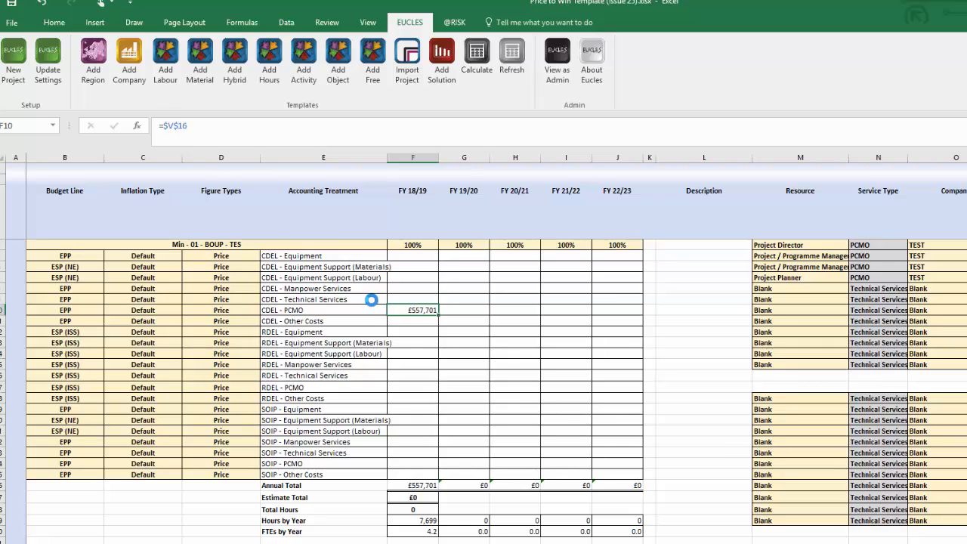
Copy the FY 18/19 CDEL - PCMO formula across the remaining years to FY 22/23
{"action": "left_click", "coordinate": [415, 312]}
{"action": "left_click_drag", "start_coordinate": [434, 311], "coordinate": [613, 312]}
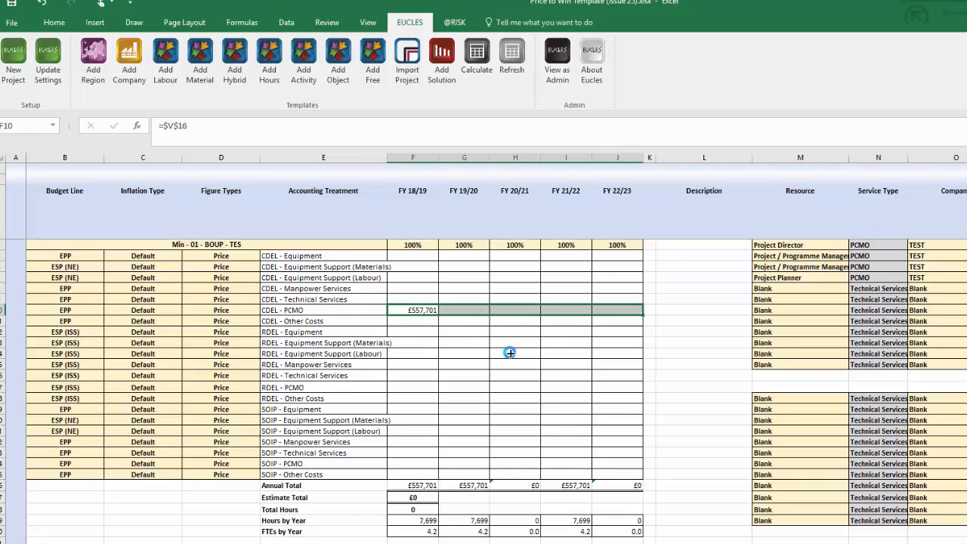
{"action": "left_click", "coordinate": [497, 342]}
Set the figure type of the Min estimate's CDEL - PCMO row to Full Cost
{"action": "left_click", "coordinate": [256, 311]}
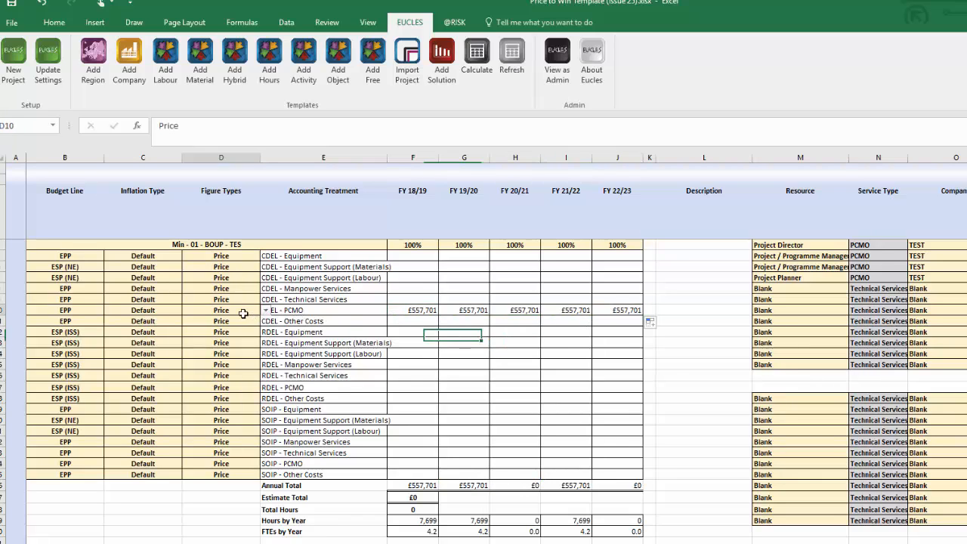
{"action": "left_click", "coordinate": [266, 312]}
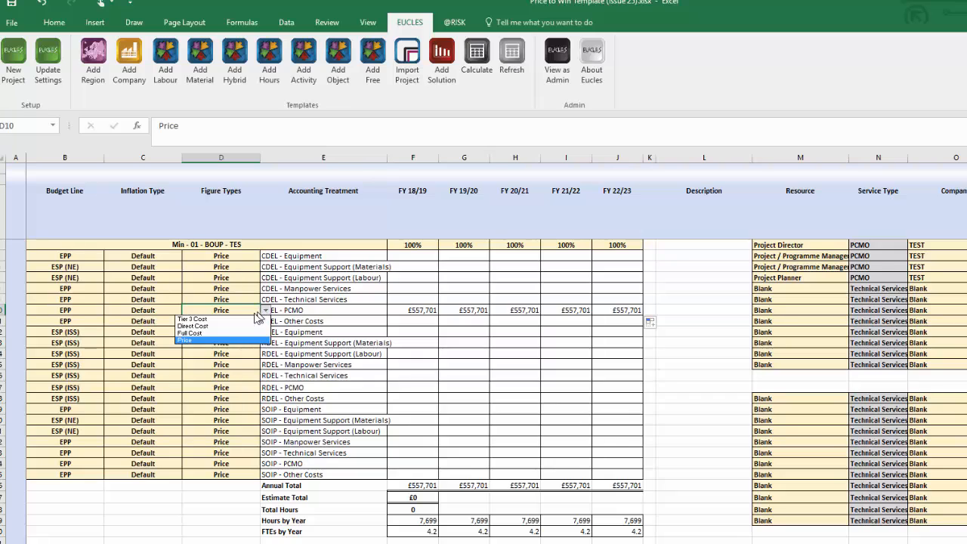
{"action": "left_click", "coordinate": [226, 333]}
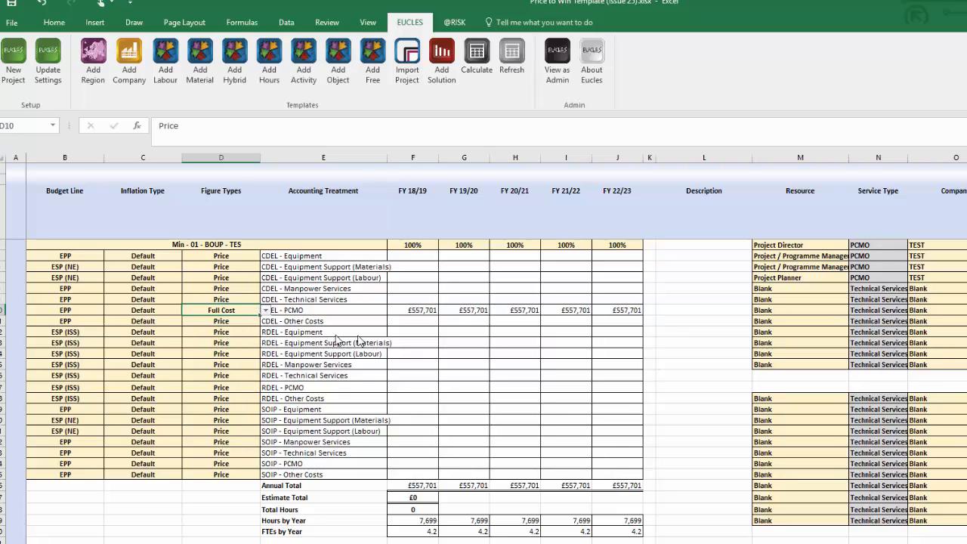
{"action": "left_click", "coordinate": [405, 338]}
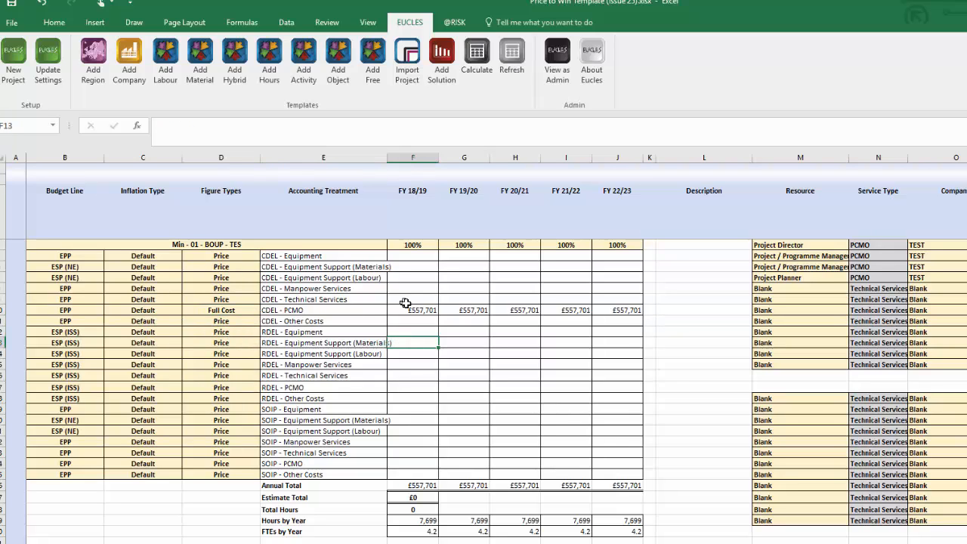
Copy the Min CDEL - PCMO costs for FY 18/19 to FY 22/23 into the ML estimate's CDEL - PCMO row
{"action": "left_click_drag", "start_coordinate": [410, 310], "coordinate": [597, 310]}
{"action": "key", "text": "ctrl+c"}
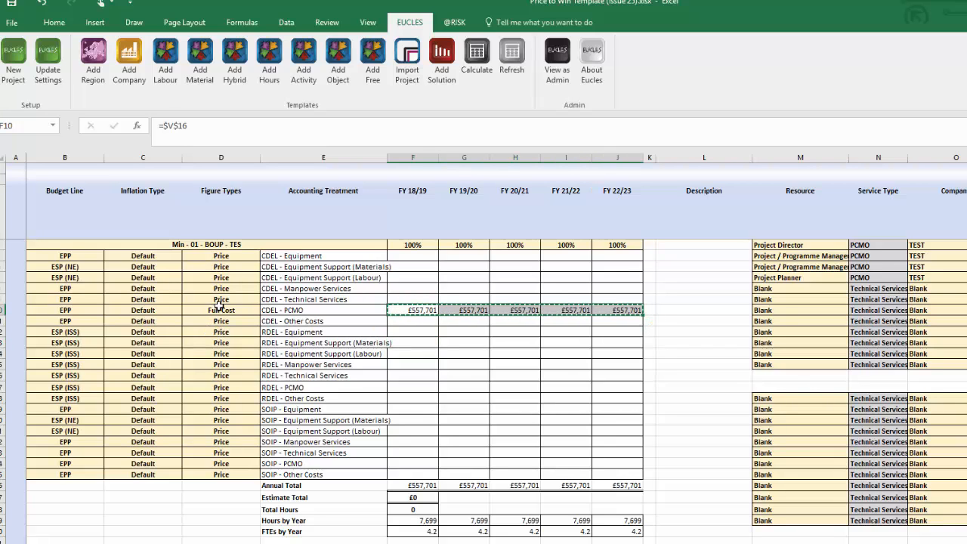
{"action": "scroll", "coordinate": [393, 414], "scroll_direction": "down", "scroll_amount": 1}
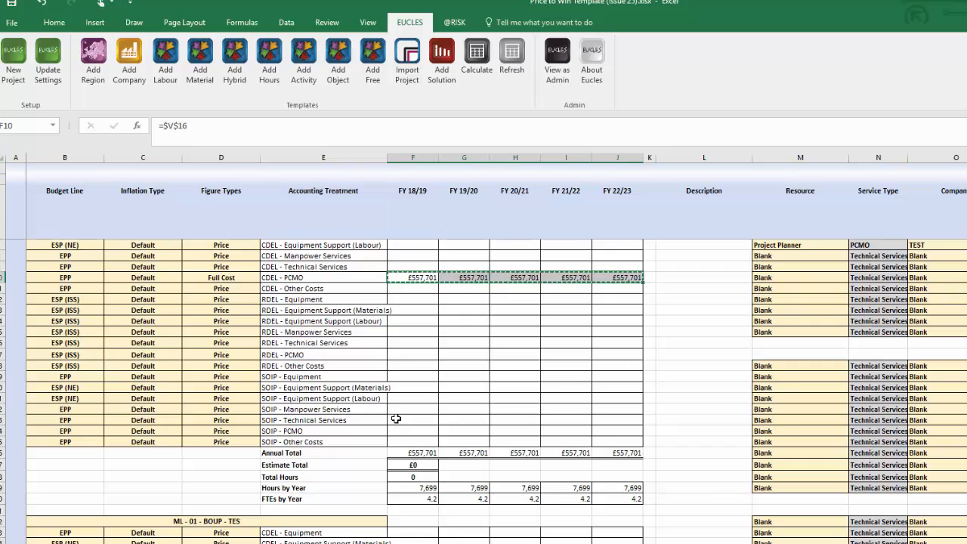
{"action": "scroll", "coordinate": [396, 449], "scroll_direction": "down", "scroll_amount": 2}
{"action": "left_click", "coordinate": [392, 522]}
{"action": "key", "text": "ctrl+v"}
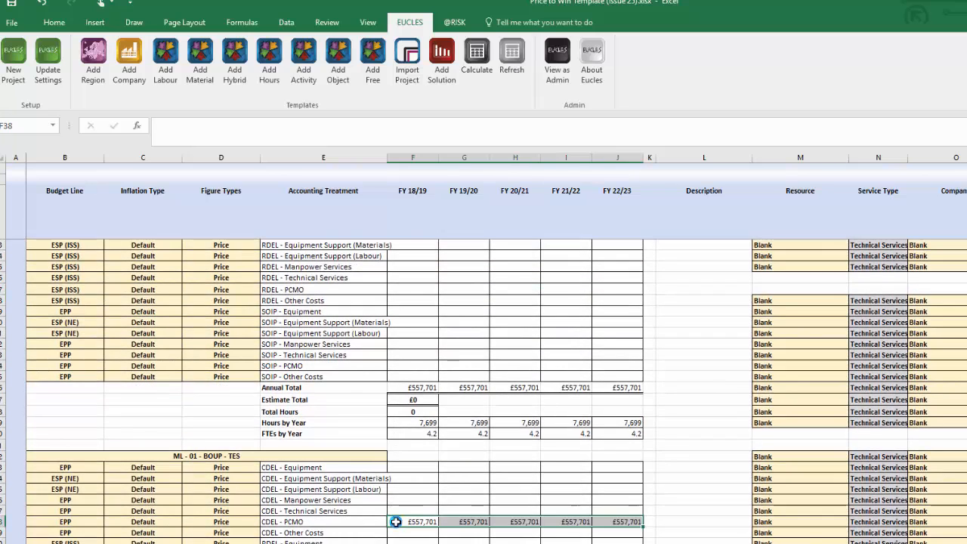
Set the figure type of the ML estimate's CDEL - PCMO row to Full Cost
{"action": "left_click", "coordinate": [255, 522]}
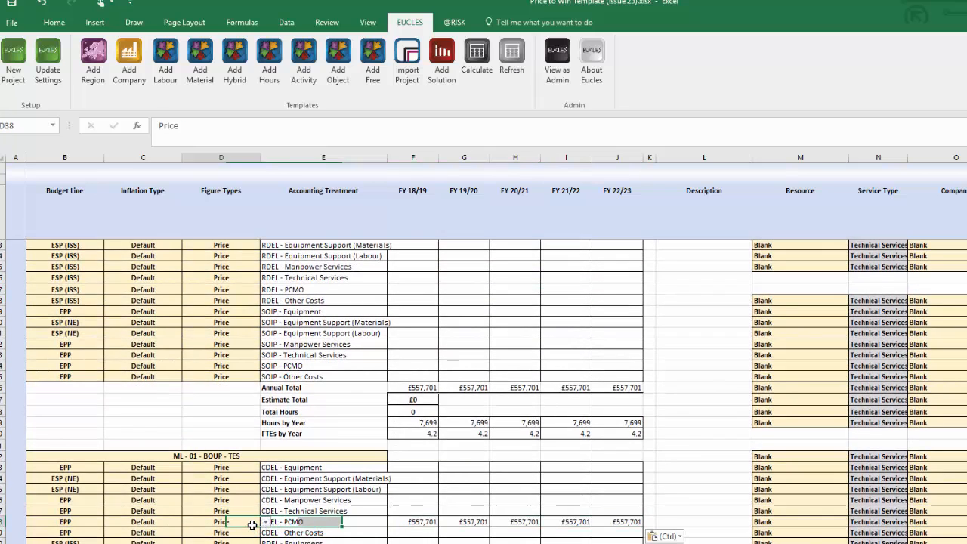
{"action": "left_click", "coordinate": [265, 522]}
{"action": "left_click", "coordinate": [255, 541]}
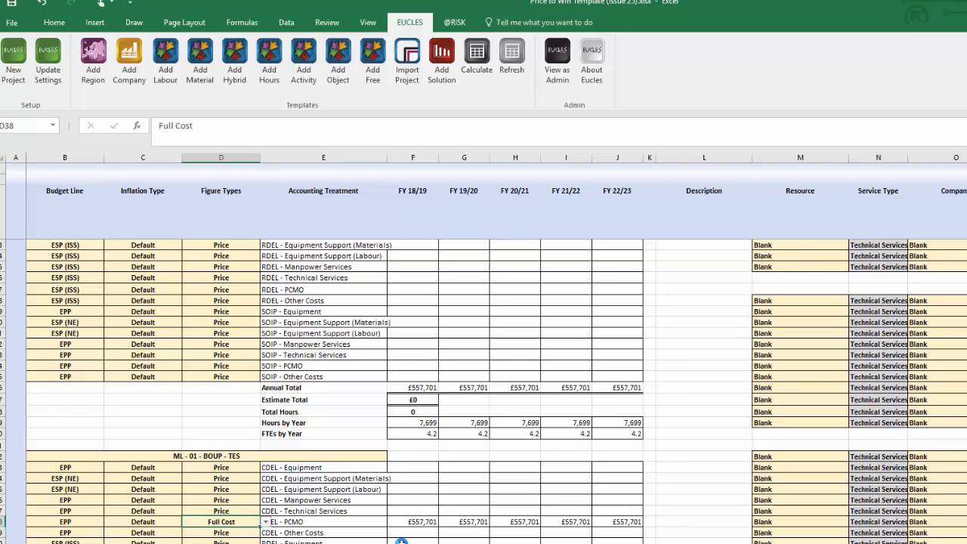
Paste the copied FY 18/19 to FY 22/23 costs into the Max estimate's CDEL - PCMO row
{"action": "scroll", "coordinate": [402, 542], "scroll_direction": "down", "scroll_amount": 3}
{"action": "scroll", "coordinate": [403, 540], "scroll_direction": "down", "scroll_amount": 4}
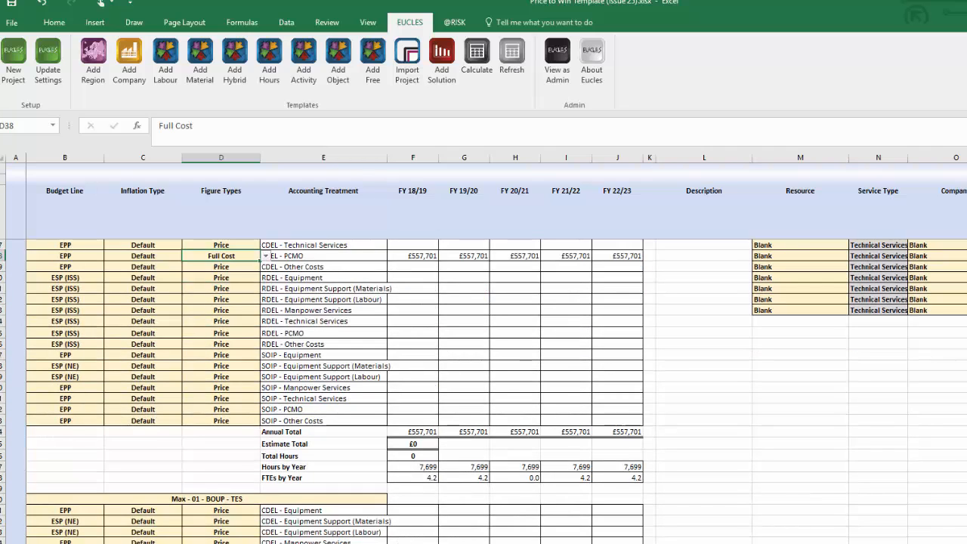
{"action": "left_click", "coordinate": [413, 543]}
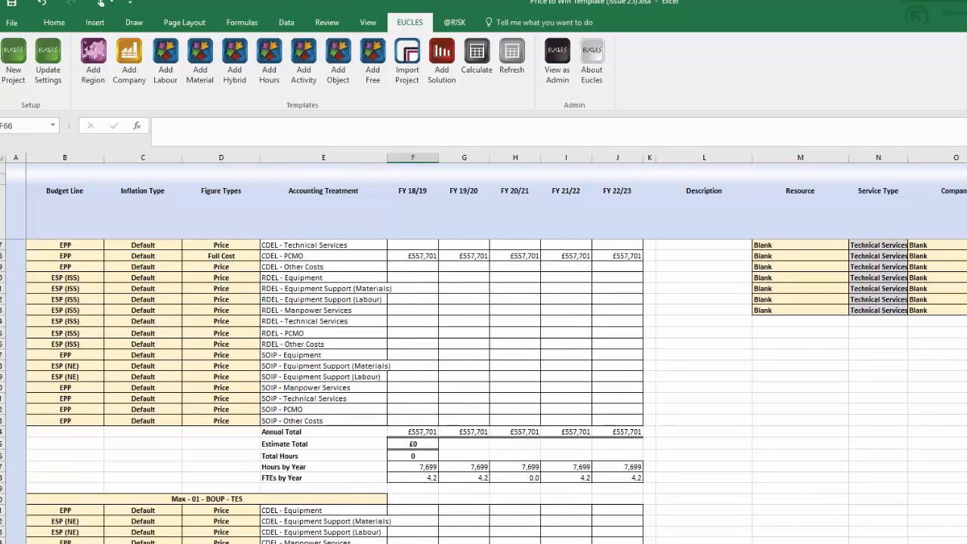
{"action": "left_click_drag", "start_coordinate": [412, 543], "coordinate": [618, 543]}
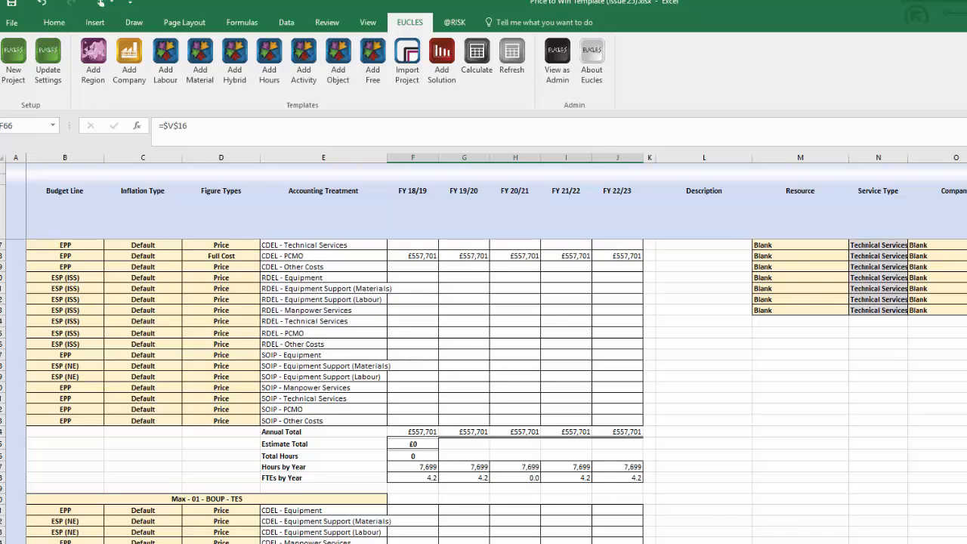
Set the figure type of the Max estimate's CDEL - PCMO row to Full Cost
{"action": "left_click", "coordinate": [221, 543]}
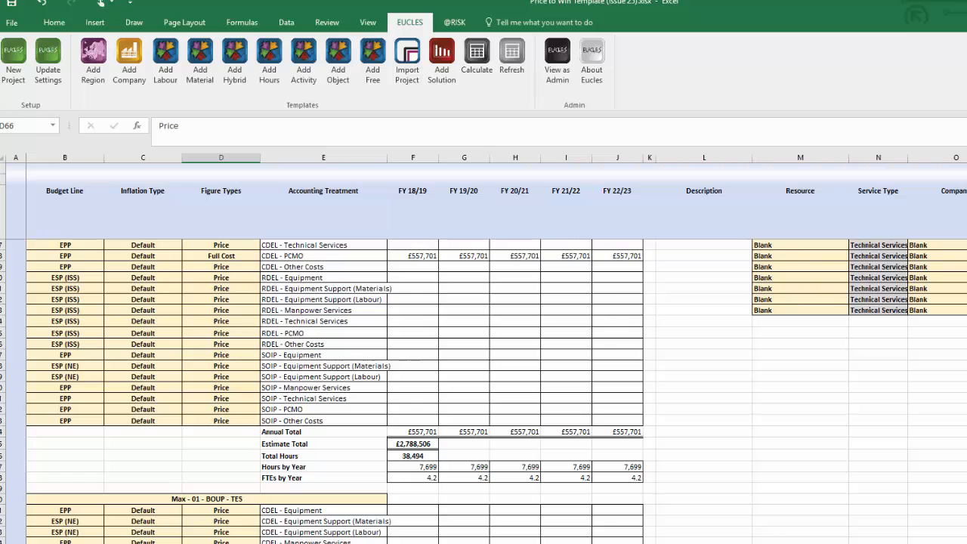
{"action": "left_click", "coordinate": [221, 543]}
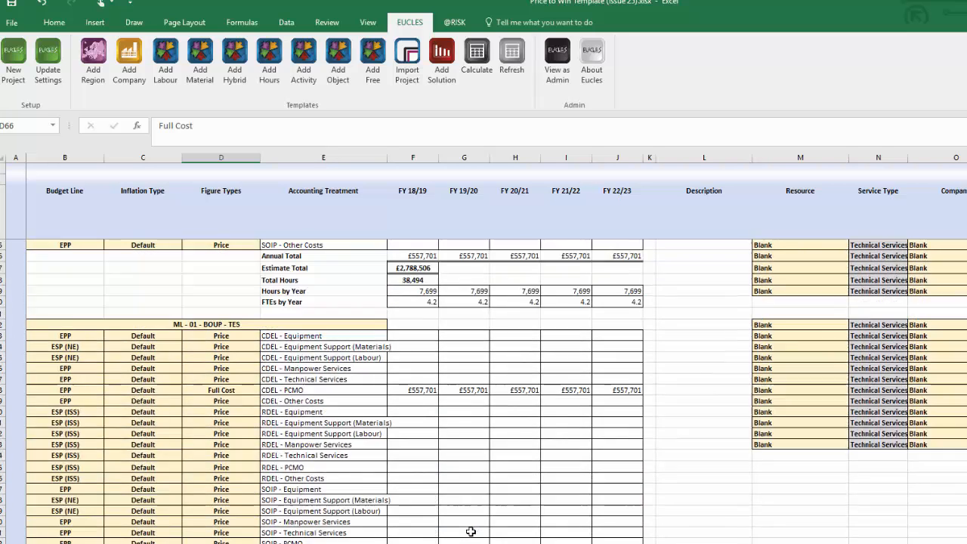
{"action": "left_click", "coordinate": [490, 436]}
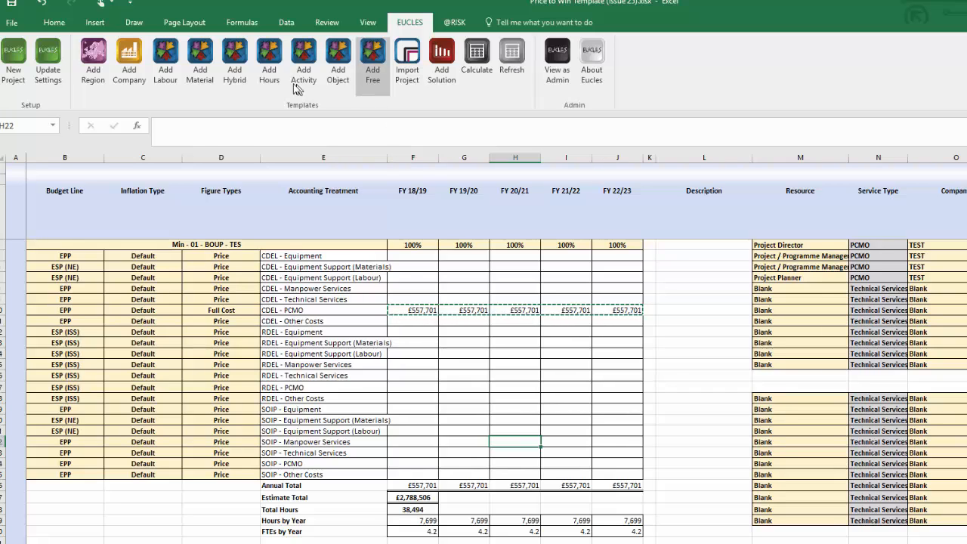
Add a material estimate sheet for 17.01 Production : Main Equipment Acquisition, using the Comparative method and company TEST
{"action": "left_click", "coordinate": [201, 64]}
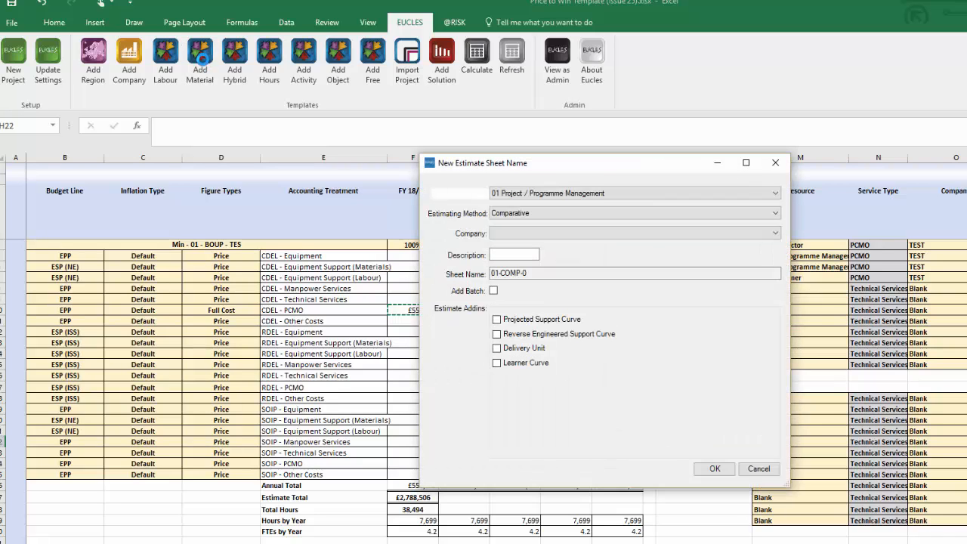
{"action": "left_click", "coordinate": [514, 194]}
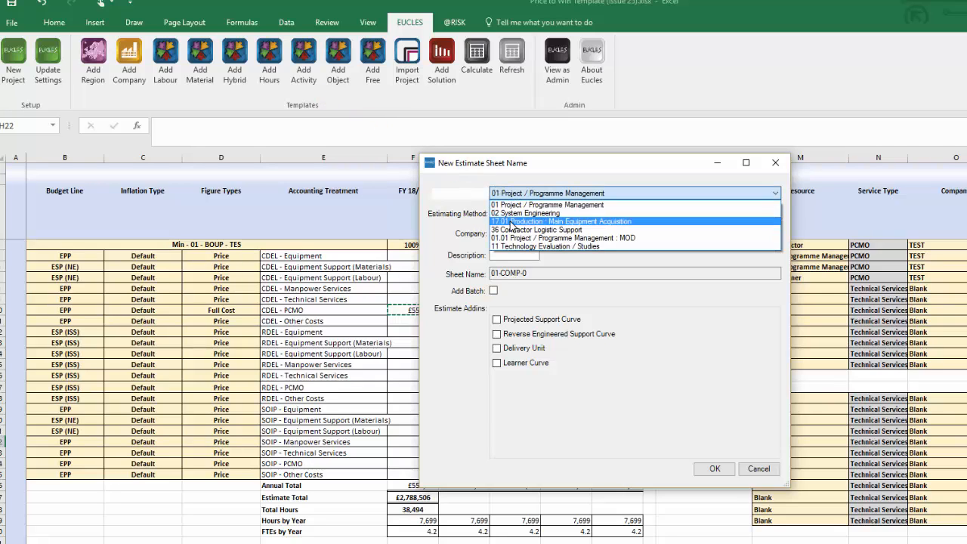
{"action": "left_click", "coordinate": [512, 222]}
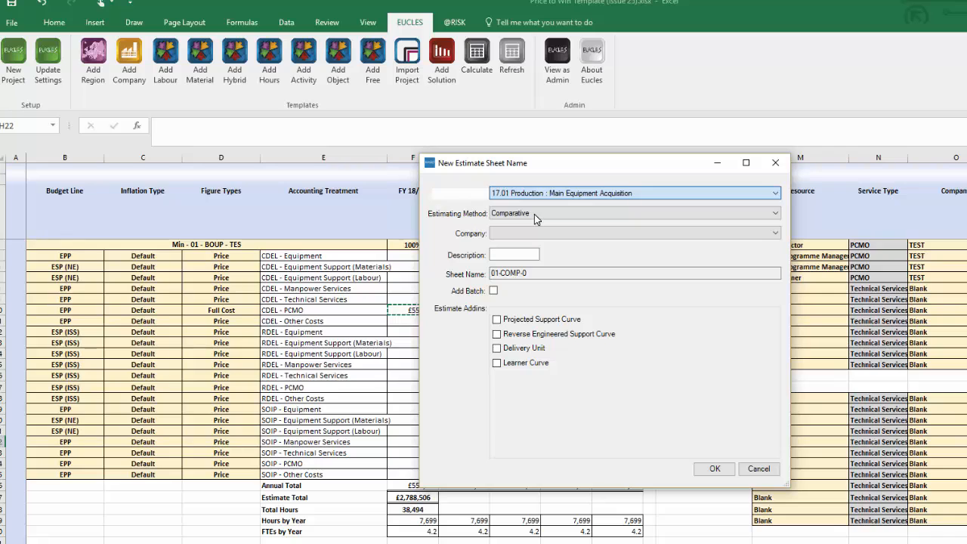
{"action": "left_click", "coordinate": [535, 214]}
{"action": "left_click", "coordinate": [550, 225]}
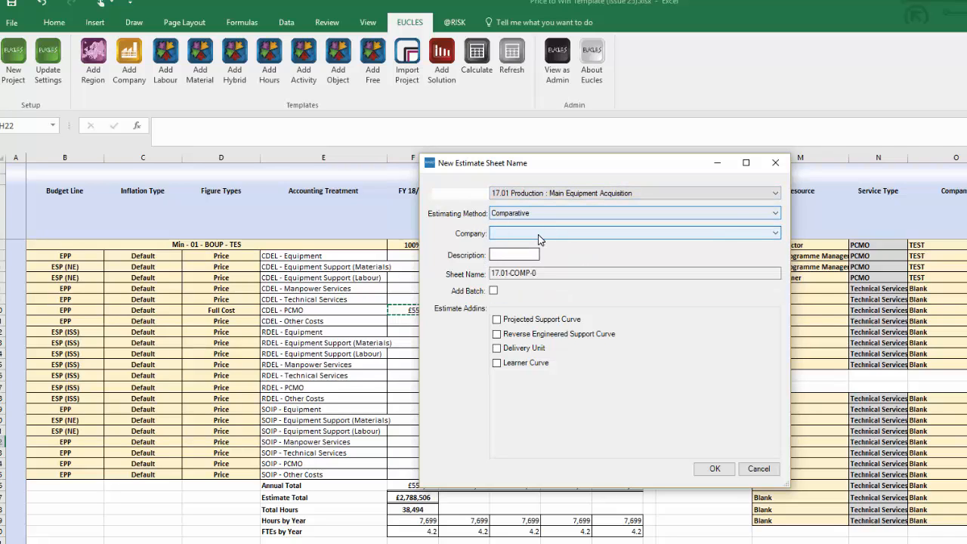
{"action": "left_click", "coordinate": [538, 235]}
{"action": "left_click", "coordinate": [507, 294]}
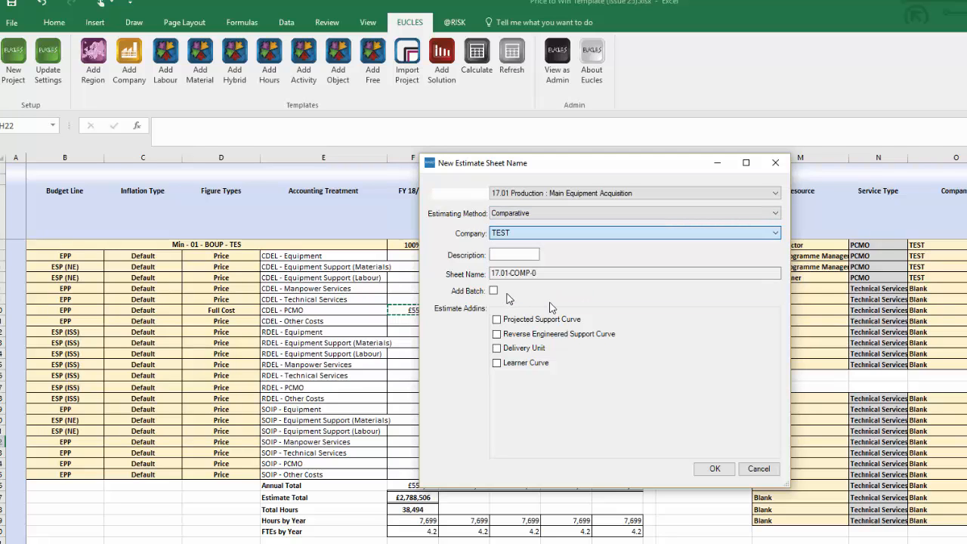
{"action": "left_click", "coordinate": [703, 468]}
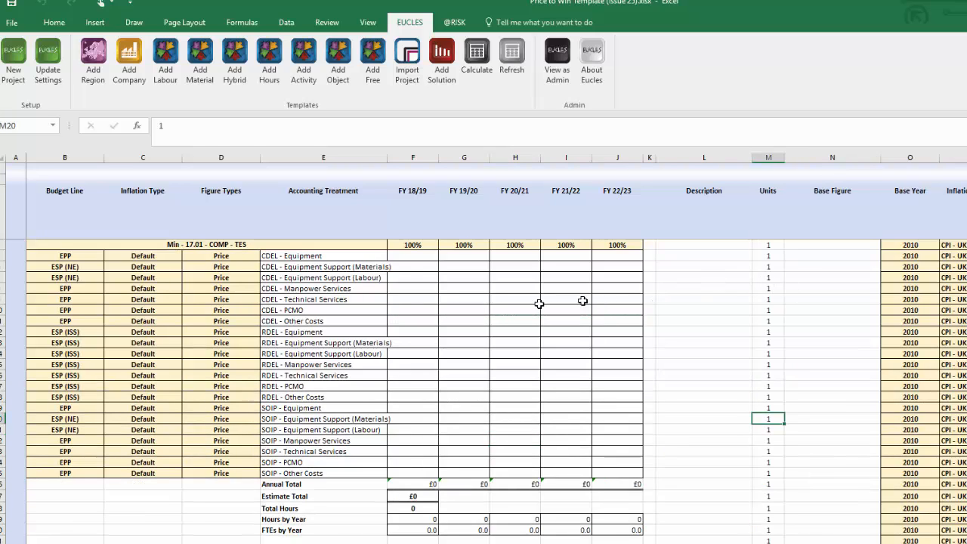
Describe the first Min item as Radar and give it a base figure of £1,000,000
{"action": "left_click", "coordinate": [831, 261]}
{"action": "key", "text": "Up"}
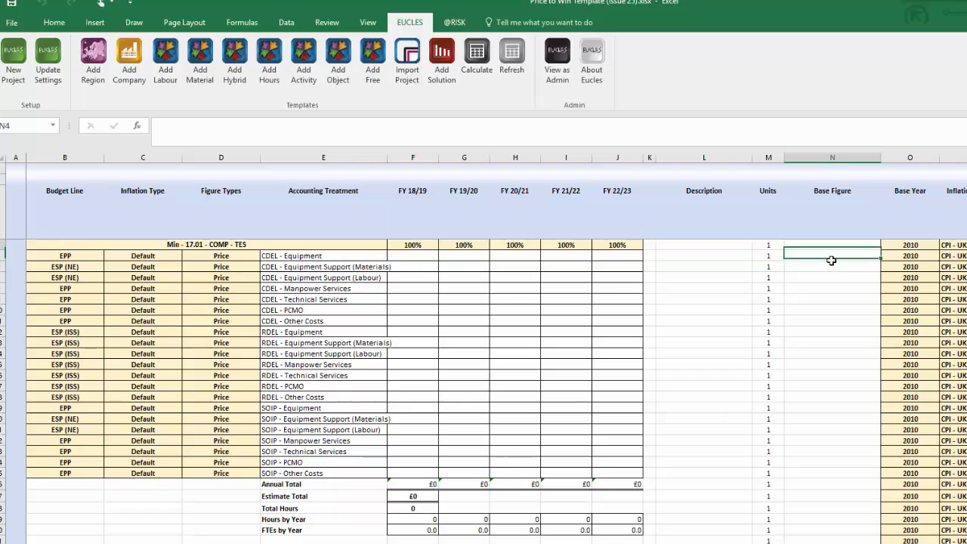
{"action": "key", "text": "Left"}
{"action": "key", "text": "Left"}
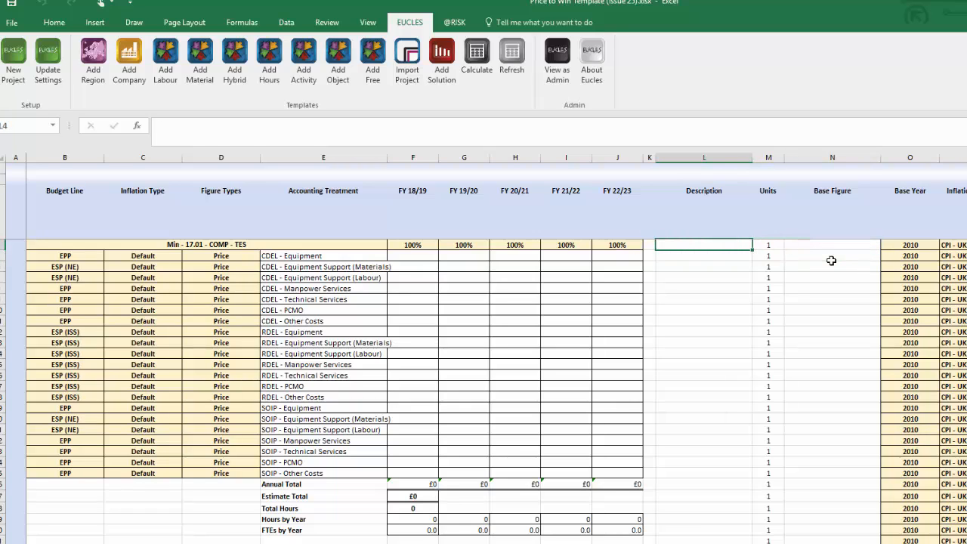
{"action": "type", "text": "Radar"}
{"action": "key", "text": "Tab"}
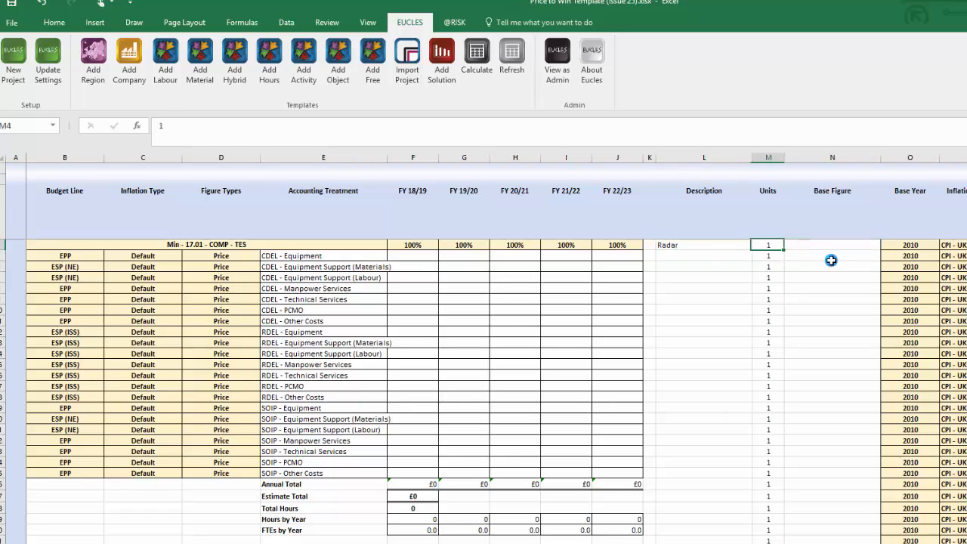
{"action": "key", "text": "Tab"}
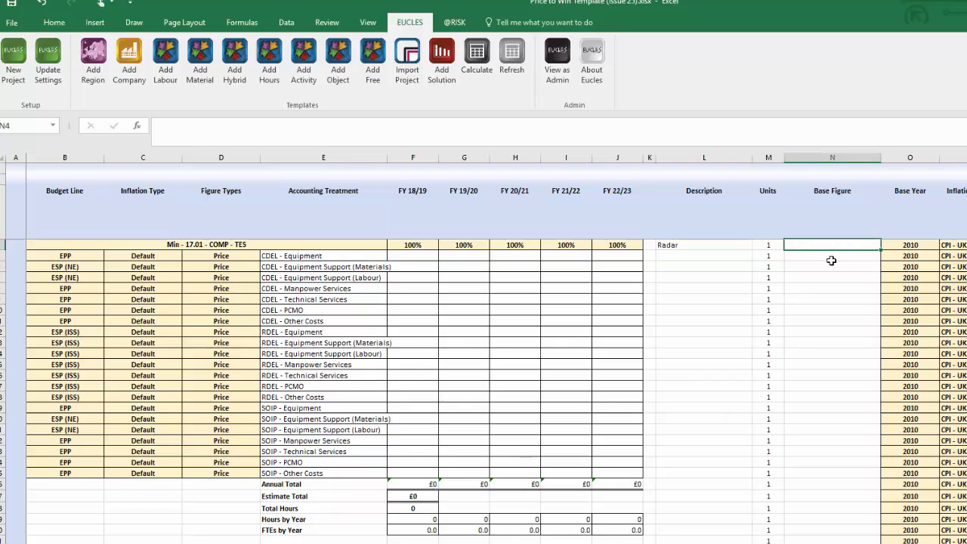
{"action": "type", "text": "1000000"}
{"action": "key", "text": "Return"}
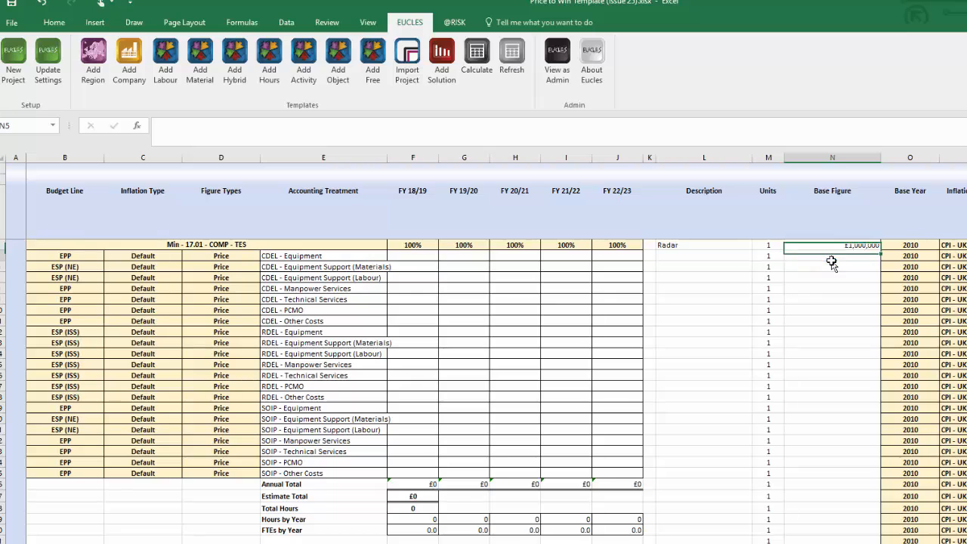
Set the Radar item's base year to 2012 and check its 2017 unit cost
{"action": "left_click", "coordinate": [914, 244]}
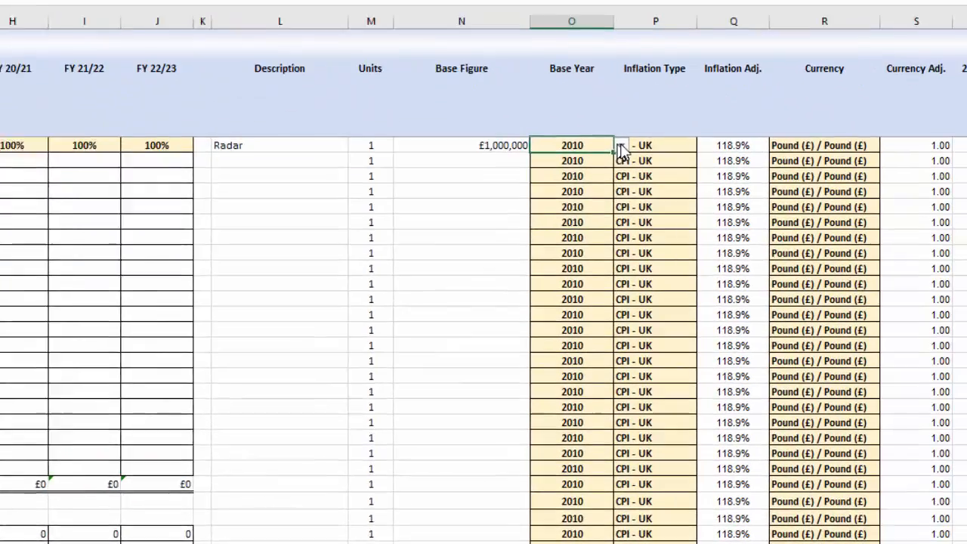
{"action": "left_click", "coordinate": [943, 248]}
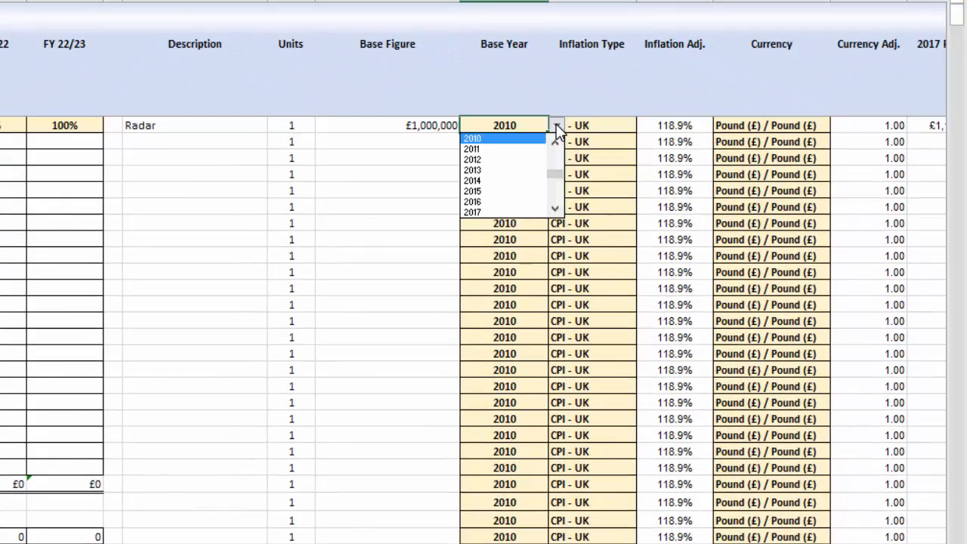
{"action": "left_click", "coordinate": [505, 160]}
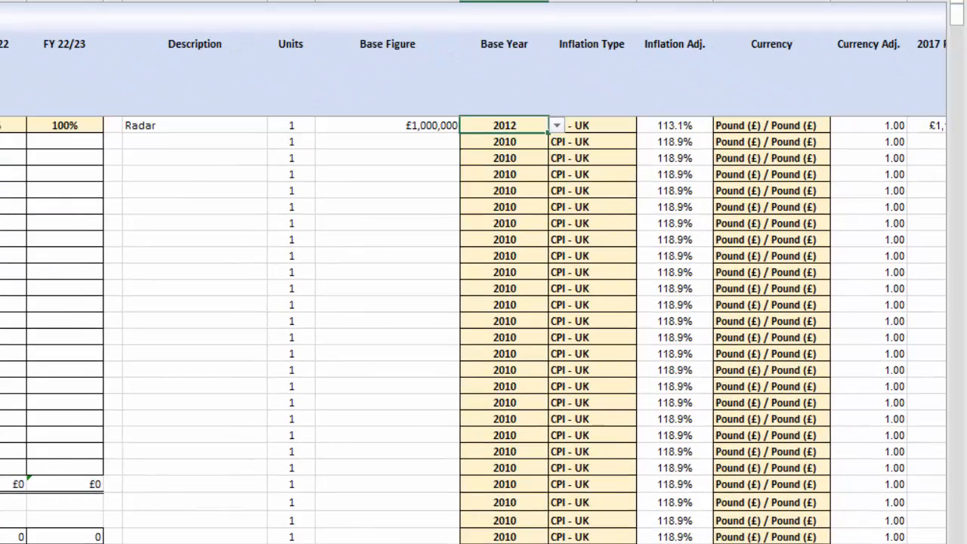
{"action": "scroll", "coordinate": [484, 330], "scroll_direction": "right", "scroll_amount": 7}
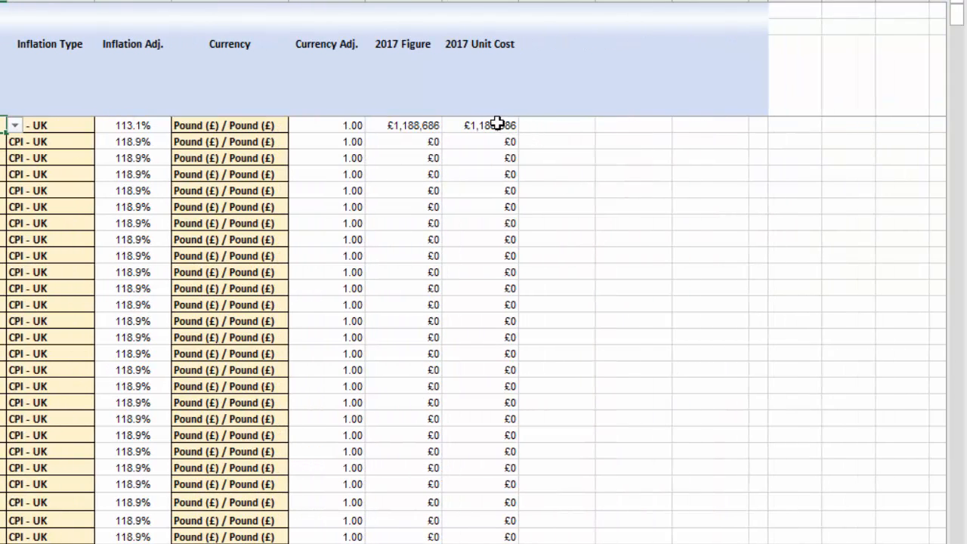
{"action": "left_click", "coordinate": [479, 75]}
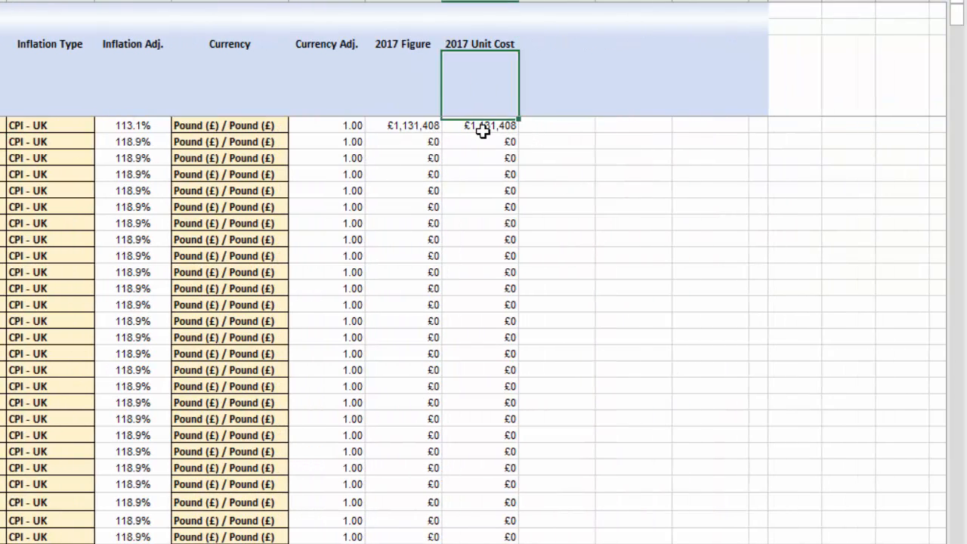
{"action": "left_click", "coordinate": [479, 129]}
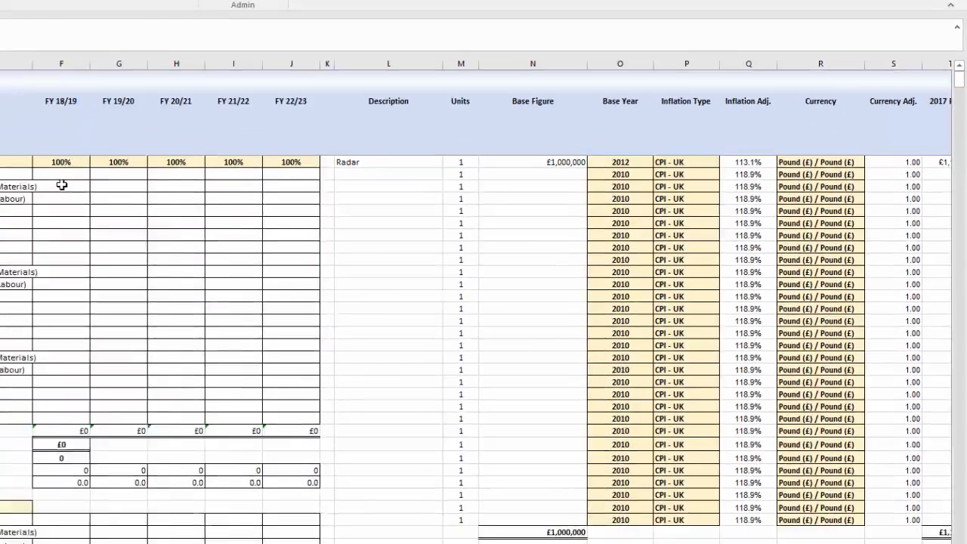
Link the Min FY 18/19 CDEL - Equipment cell to the Radar's 2017 unit cost with =U4
{"action": "left_click", "coordinate": [62, 177]}
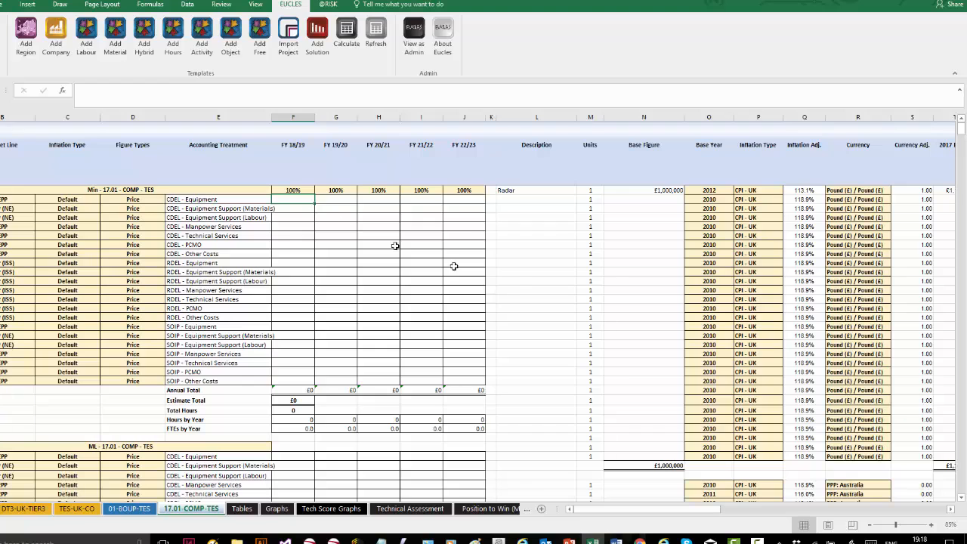
{"action": "type", "text": "="}
{"action": "left_click_drag", "start_coordinate": [691, 511], "coordinate": [718, 510]}
{"action": "left_click", "coordinate": [656, 190]}
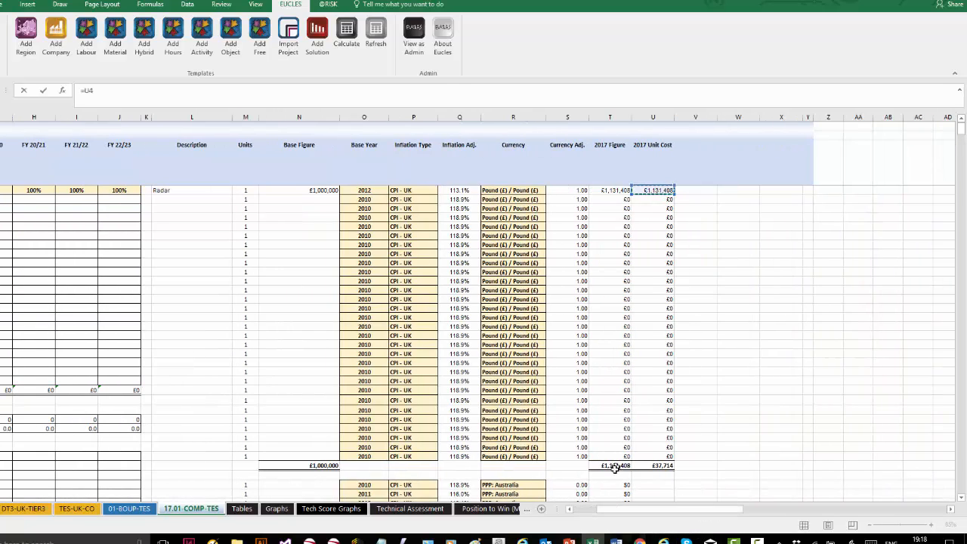
{"action": "key", "text": "Return"}
Set the figure type of the Min CDEL - Equipment line to Direct Cost
{"action": "left_click_drag", "start_coordinate": [590, 511], "coordinate": [564, 516]}
{"action": "left_click", "coordinate": [147, 199]}
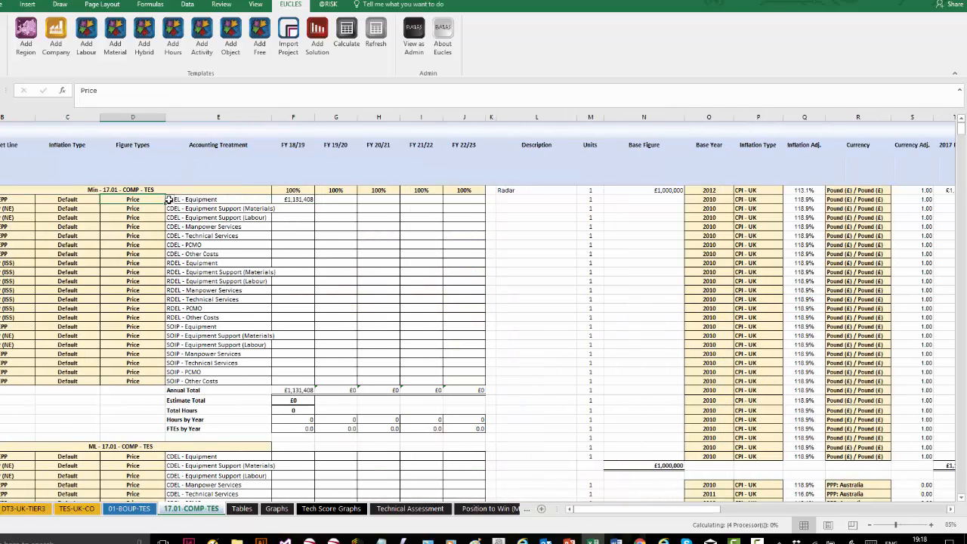
{"action": "left_click", "coordinate": [170, 199]}
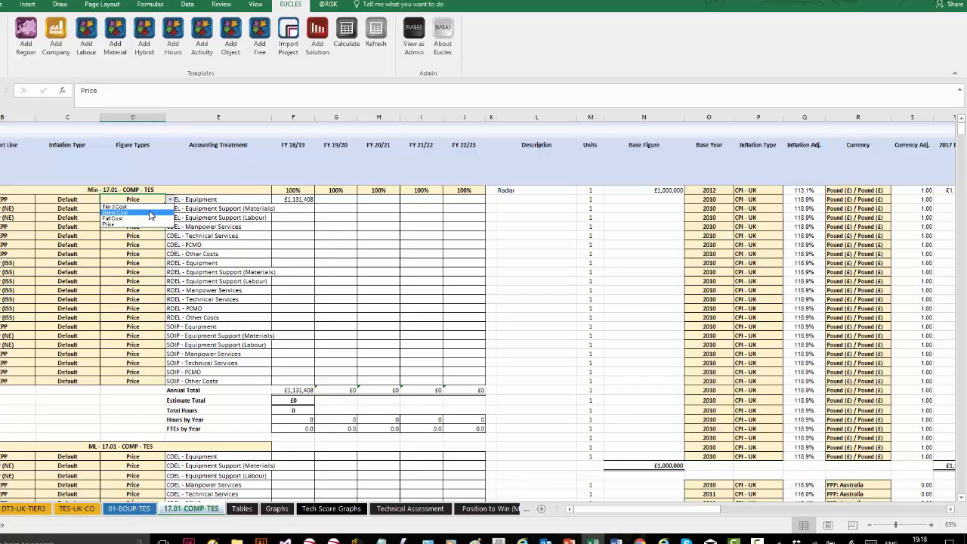
{"action": "left_click", "coordinate": [151, 214]}
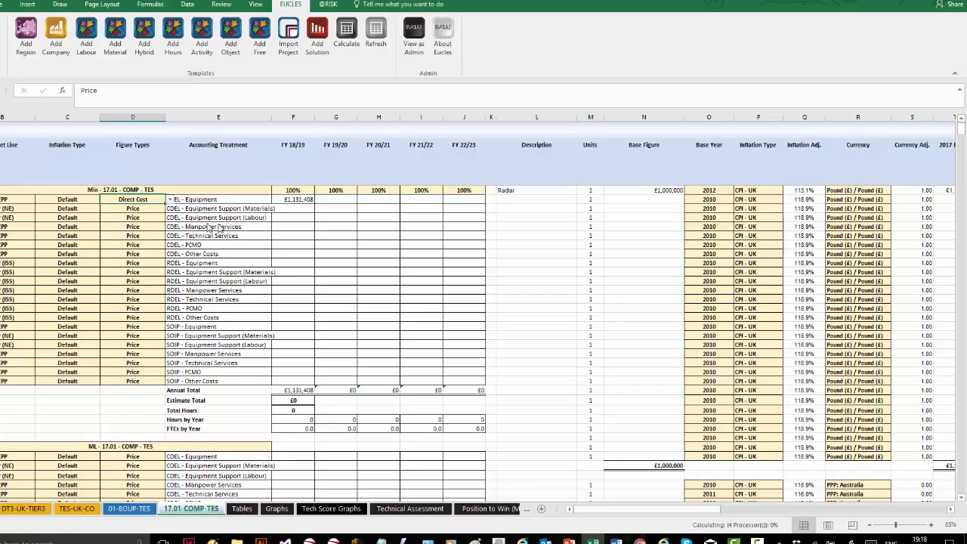
Make the reference in the Min CDEL - Equipment FY 18/19 cell absolute, as =$U$4
{"action": "left_click", "coordinate": [294, 200]}
{"action": "type", "text": "=U4"}
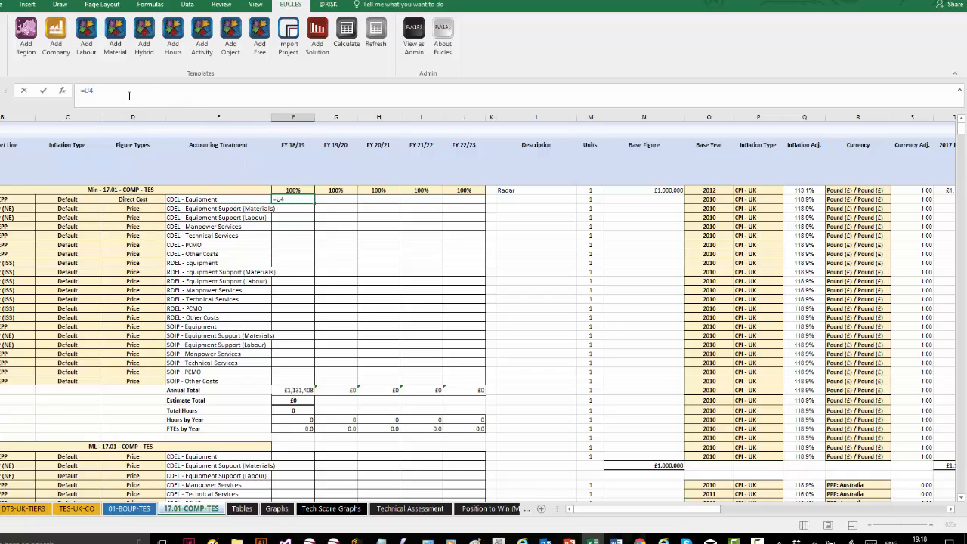
{"action": "key", "text": "F4"}
{"action": "key", "text": "Return"}
Copy the Min CDEL - Equipment FY 18/19 formula into the matching CDEL - Equipment cells of the ML and Max blocks
{"action": "left_click", "coordinate": [305, 199]}
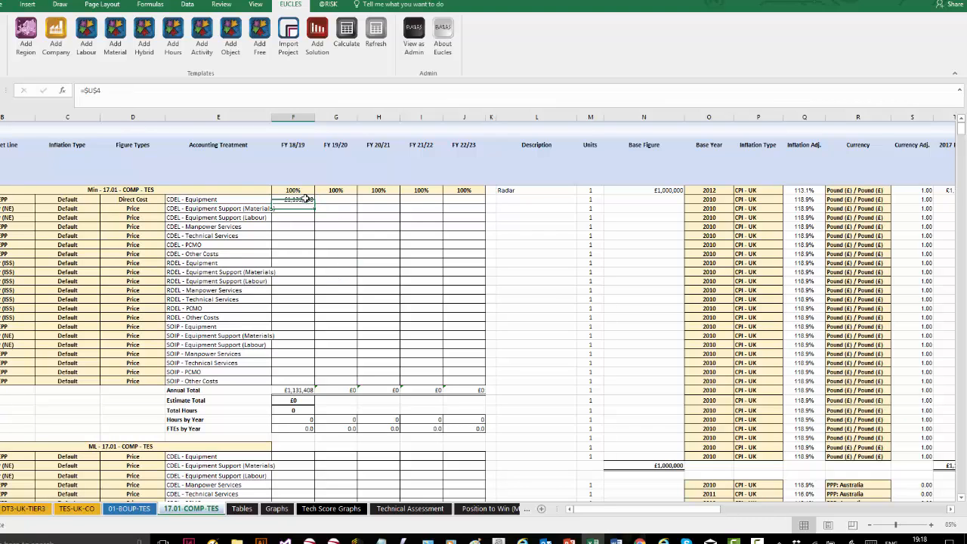
{"action": "key", "text": "ctrl+c"}
{"action": "scroll", "coordinate": [310, 318], "scroll_direction": "down", "scroll_amount": 2}
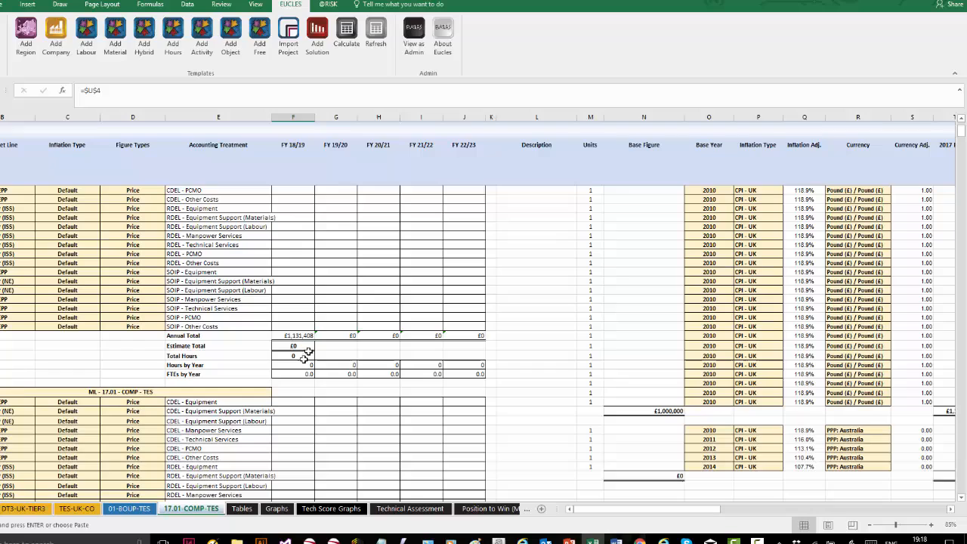
{"action": "left_click", "coordinate": [288, 401]}
{"action": "key", "text": "ctrl+v"}
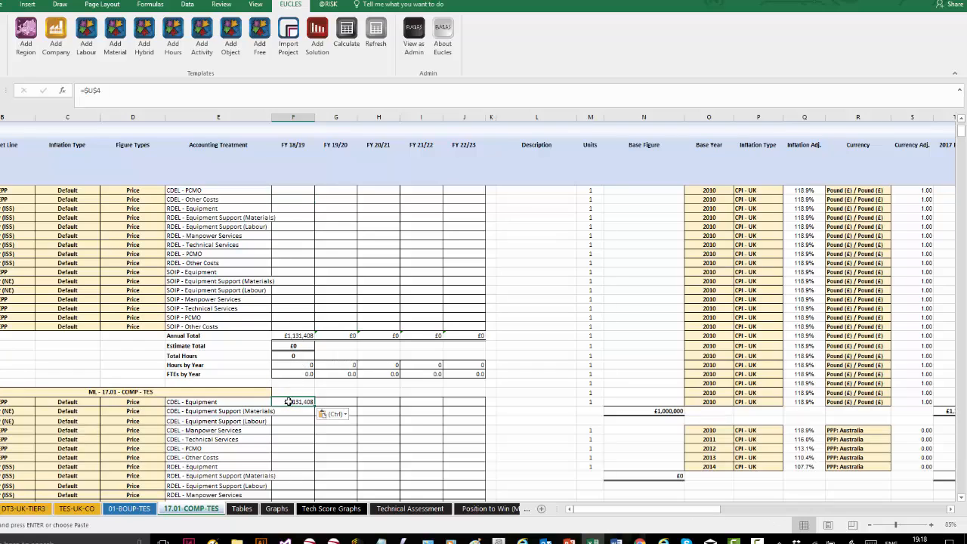
{"action": "scroll", "coordinate": [289, 402], "scroll_direction": "down", "scroll_amount": 3}
{"action": "scroll", "coordinate": [288, 401], "scroll_direction": "down", "scroll_amount": 2}
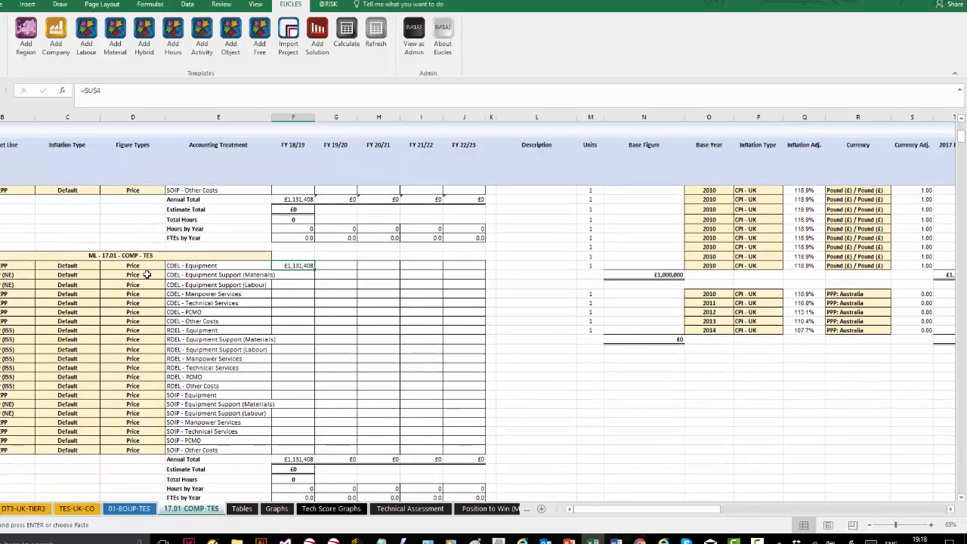
{"action": "scroll", "coordinate": [281, 400], "scroll_direction": "down", "scroll_amount": 1}
{"action": "scroll", "coordinate": [281, 401], "scroll_direction": "down", "scroll_amount": 1}
{"action": "left_click", "coordinate": [288, 468]}
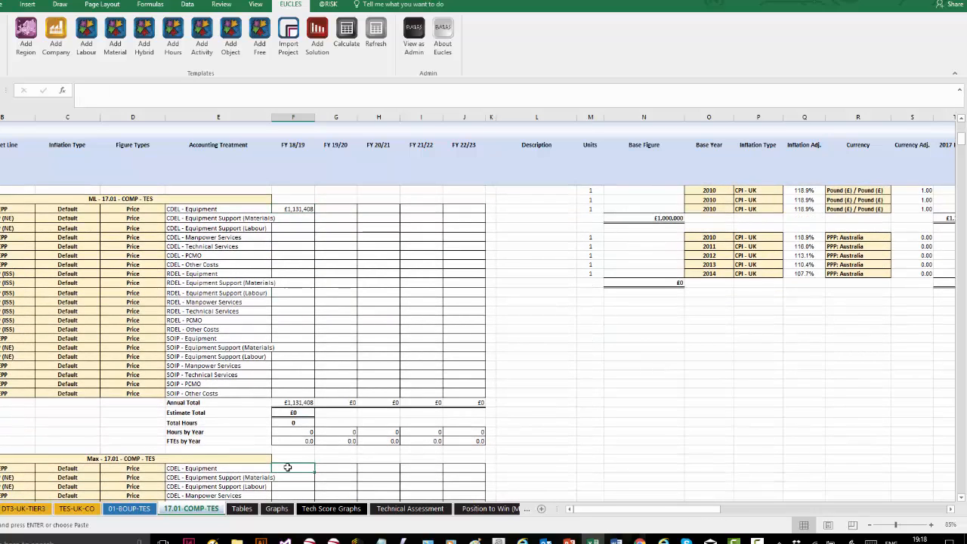
{"action": "key", "text": "ctrl+v"}
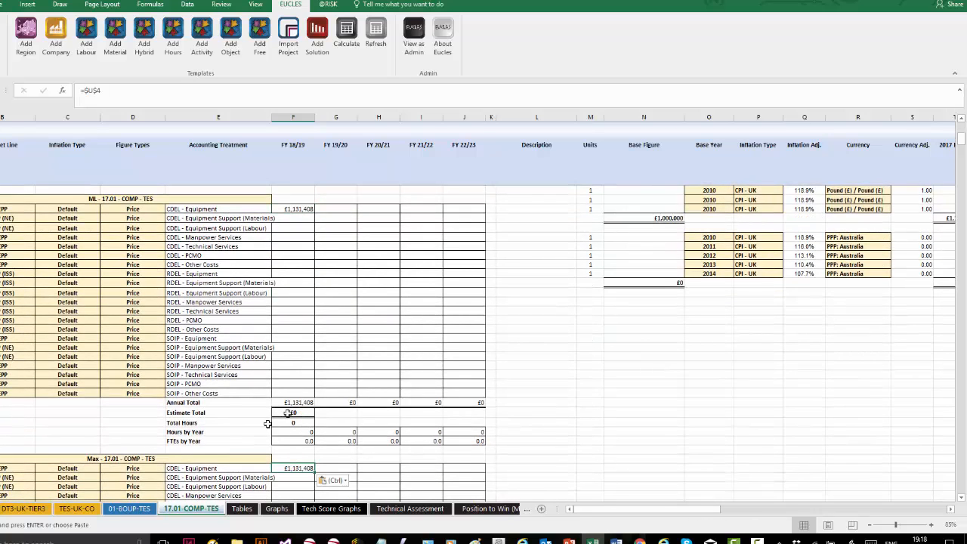
Set the figure type of the CDEL - Equipment lines in the Max and ML blocks to Direct Cost
{"action": "left_click", "coordinate": [143, 468]}
{"action": "left_click", "coordinate": [171, 468]}
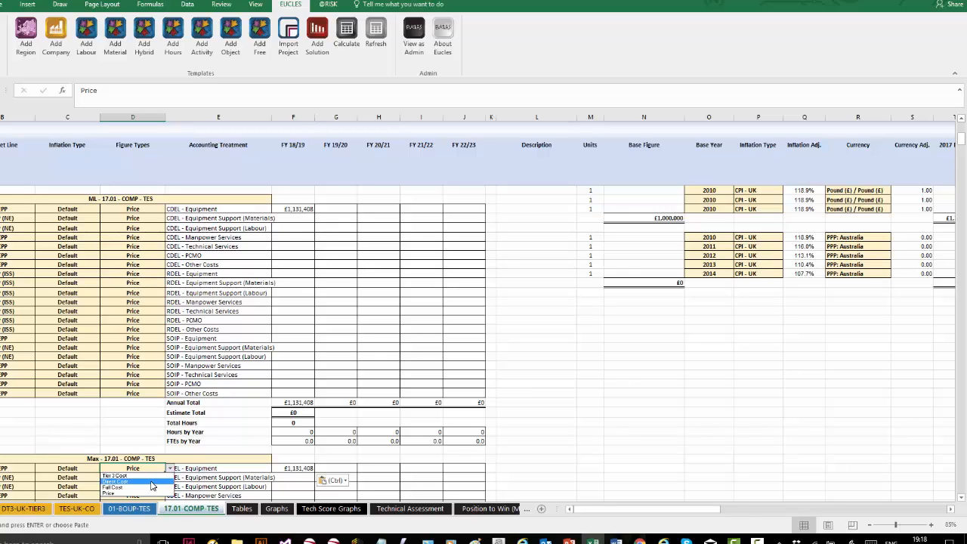
{"action": "left_click", "coordinate": [152, 482]}
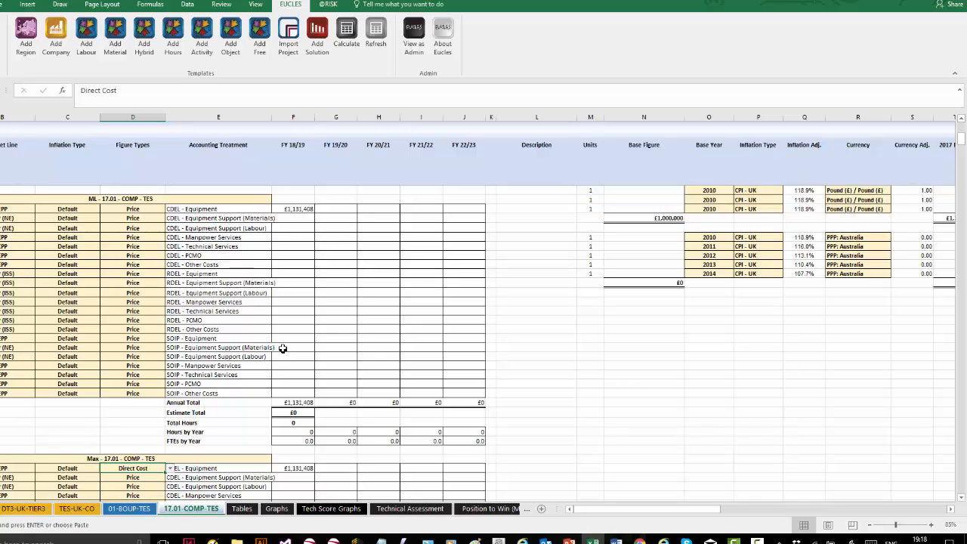
{"action": "left_click", "coordinate": [148, 208]}
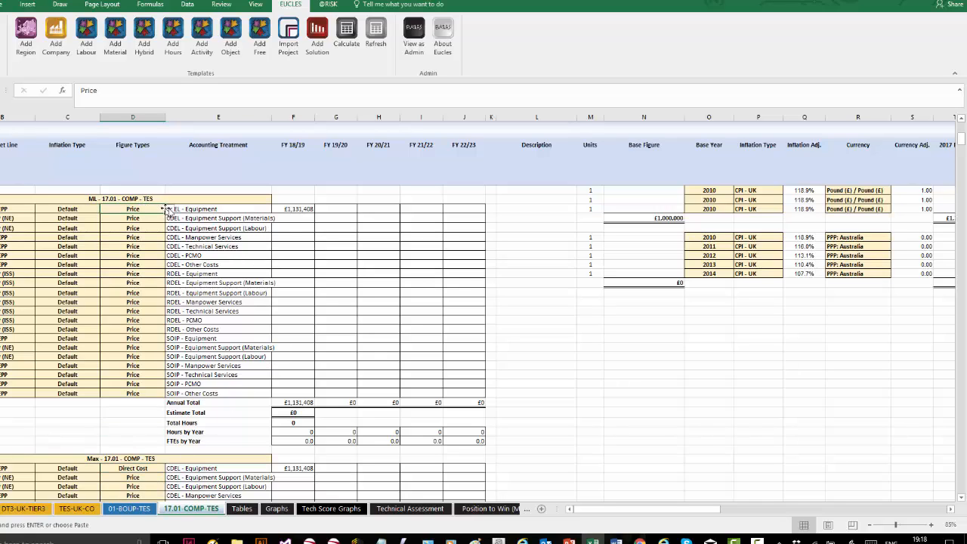
{"action": "left_click", "coordinate": [170, 209]}
{"action": "left_click", "coordinate": [132, 224]}
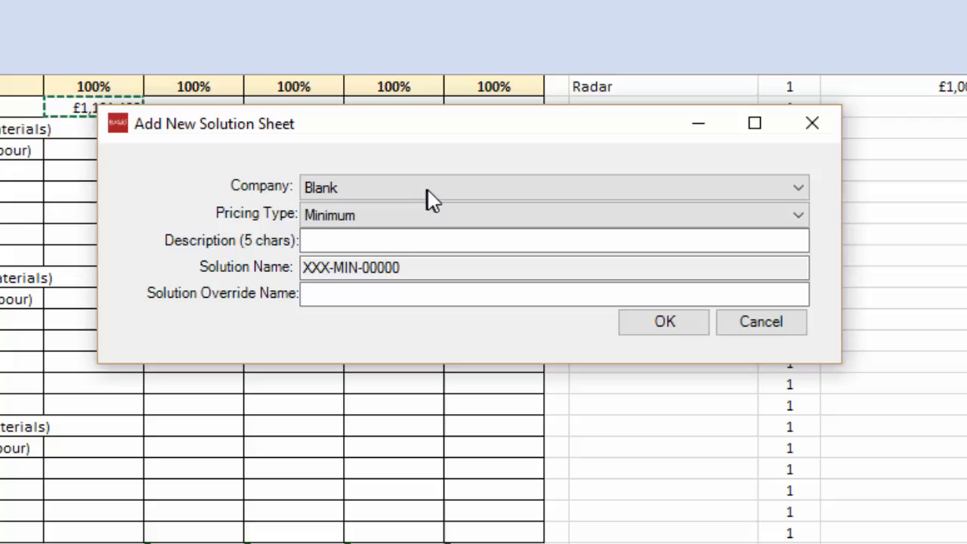
Add a solution sheet for company TEST with pricing type Minimum and a short description
{"action": "left_click", "coordinate": [431, 198]}
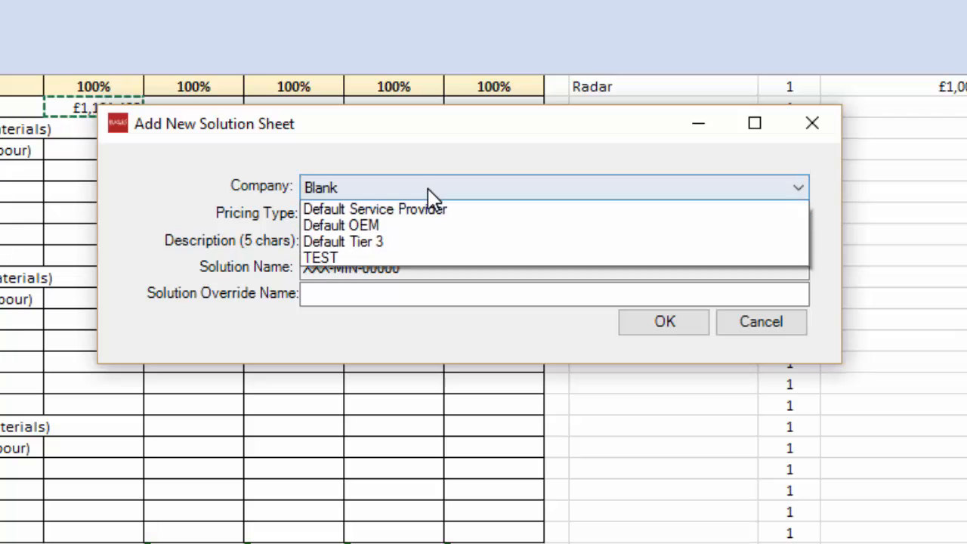
{"action": "left_click", "coordinate": [352, 307]}
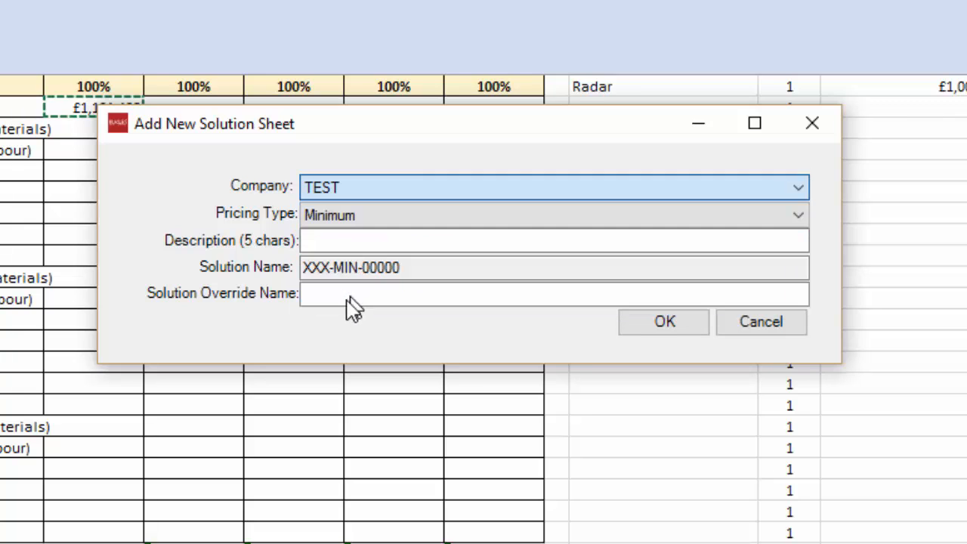
{"action": "left_click", "coordinate": [332, 242]}
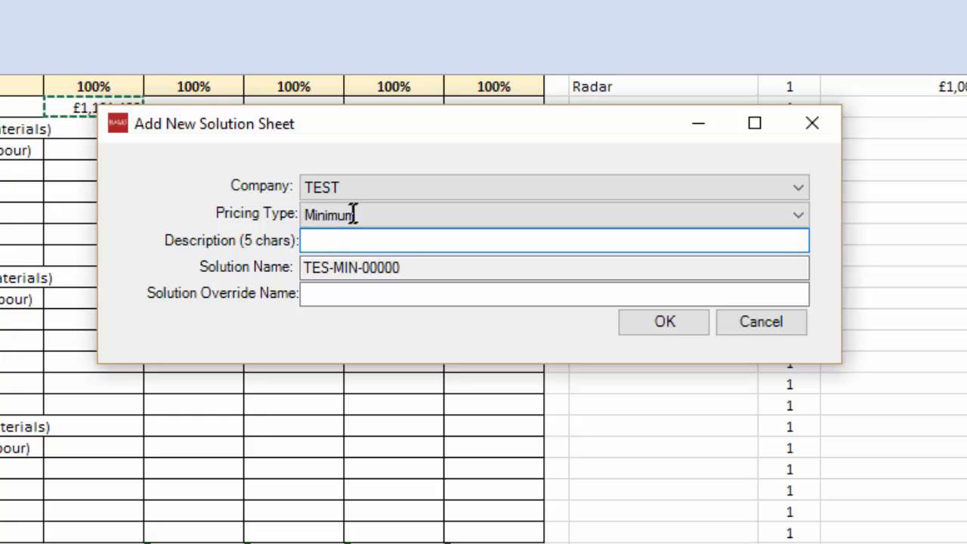
{"action": "left_click", "coordinate": [353, 216]}
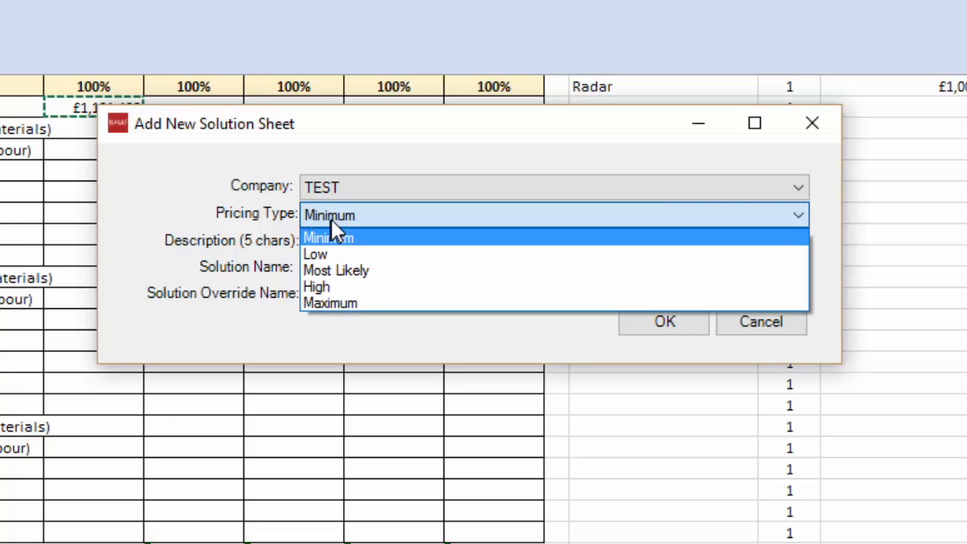
{"action": "left_click", "coordinate": [325, 239]}
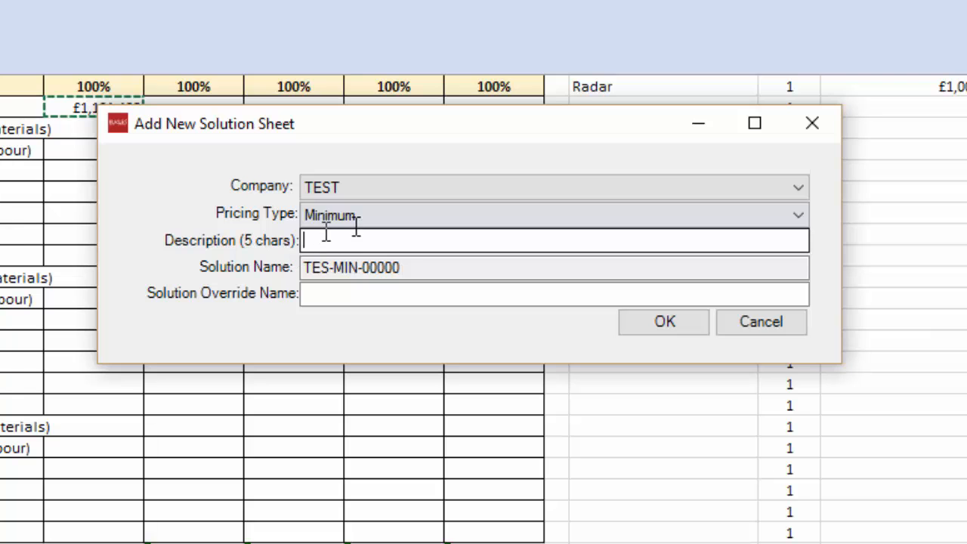
{"action": "type", "text": "CO"}
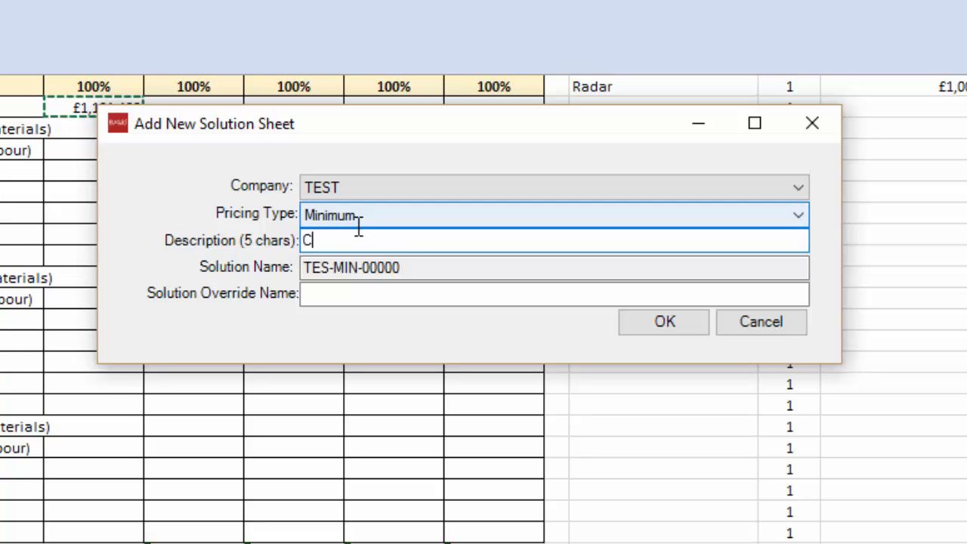
{"action": "left_click", "coordinate": [647, 322]}
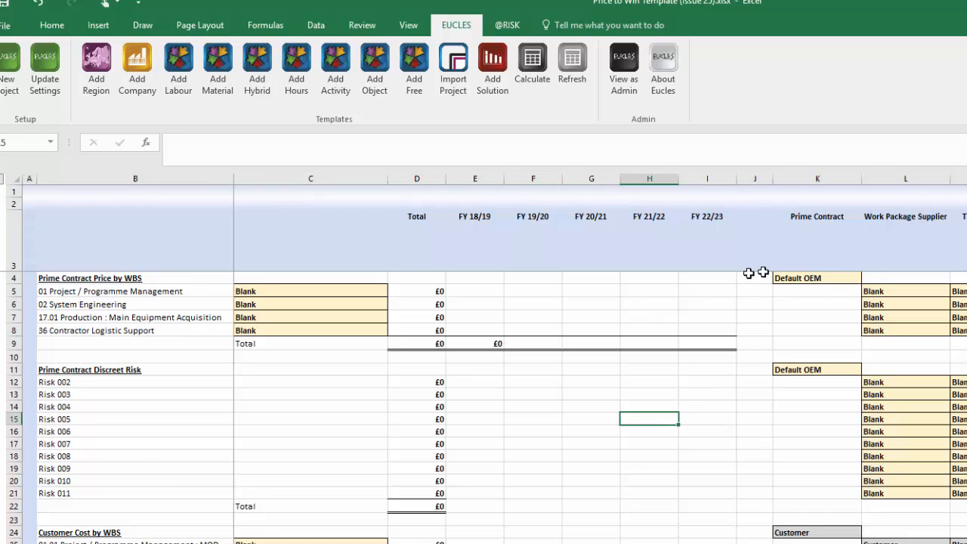
Set the company for the Prime Contract Price by WBS section to TEST
{"action": "left_click", "coordinate": [860, 278]}
{"action": "left_click", "coordinate": [868, 278]}
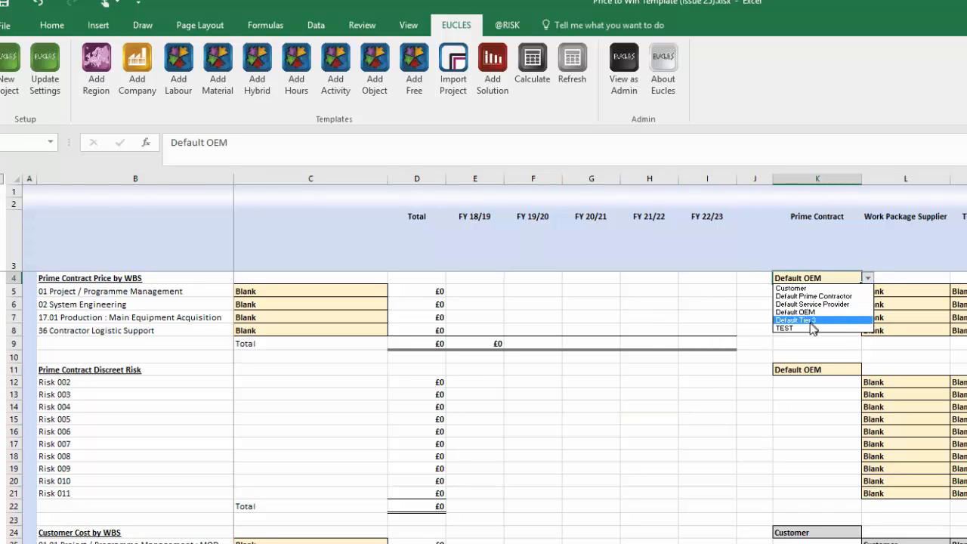
{"action": "left_click", "coordinate": [811, 331]}
Set the work package supplier to TEST for 01 Project / Programme Management and fill it down to 36 Contractor Logistic Support
{"action": "left_click", "coordinate": [914, 293]}
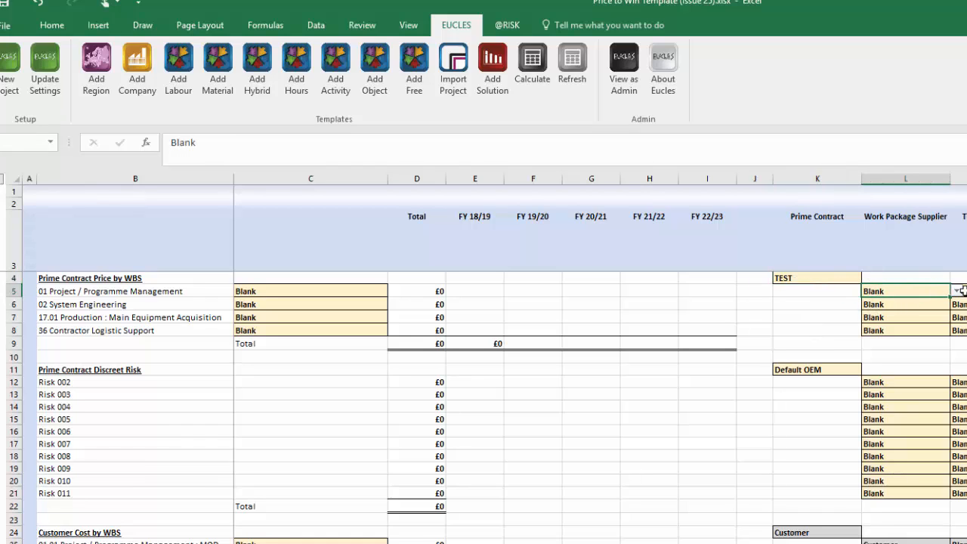
{"action": "left_click", "coordinate": [957, 290]}
{"action": "left_click", "coordinate": [900, 341]}
{"action": "mouse_move", "coordinate": [949, 299]}
{"action": "left_mouse_down"}
{"action": "mouse_move", "coordinate": [952, 330]}
{"action": "mouse_move", "coordinate": [944, 331]}
{"action": "left_mouse_up"}
{"action": "left_click", "coordinate": [710, 382]}
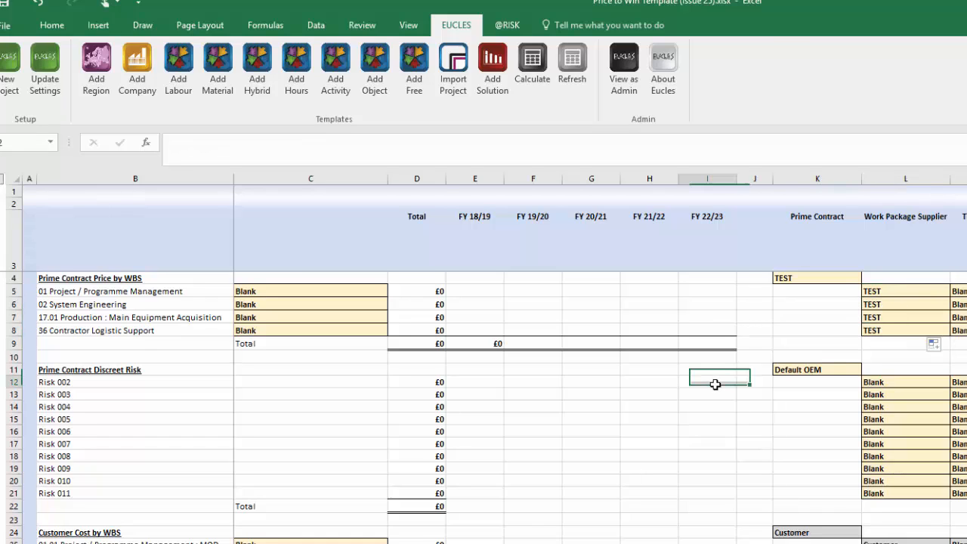
{"action": "left_click", "coordinate": [383, 369]}
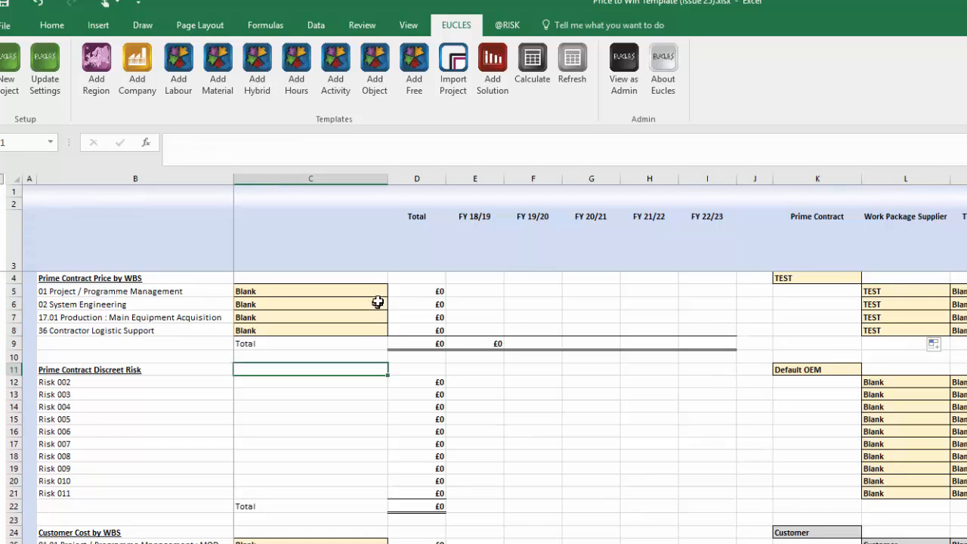
{"action": "left_click_drag", "start_coordinate": [217, 292], "coordinate": [183, 328]}
{"action": "left_click", "coordinate": [363, 318]}
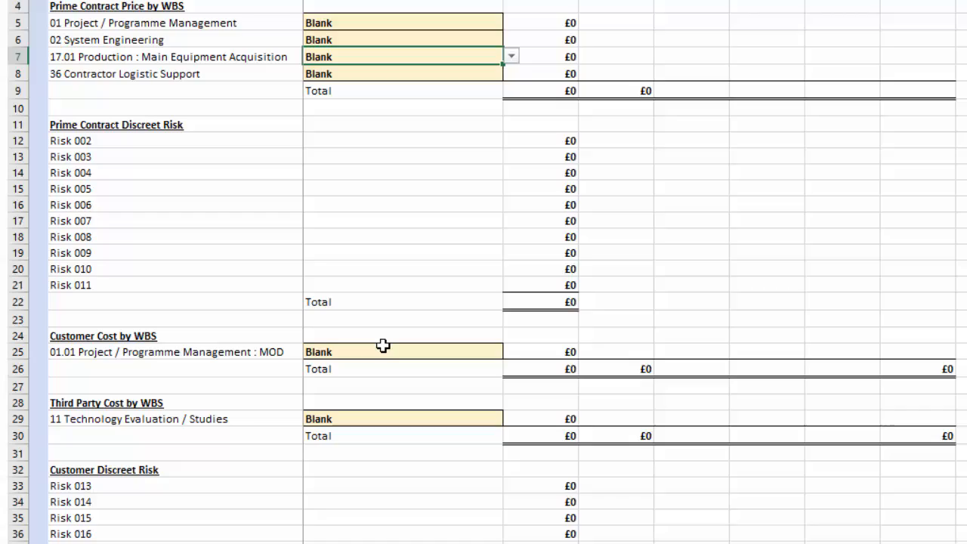
{"action": "left_click", "coordinate": [300, 531]}
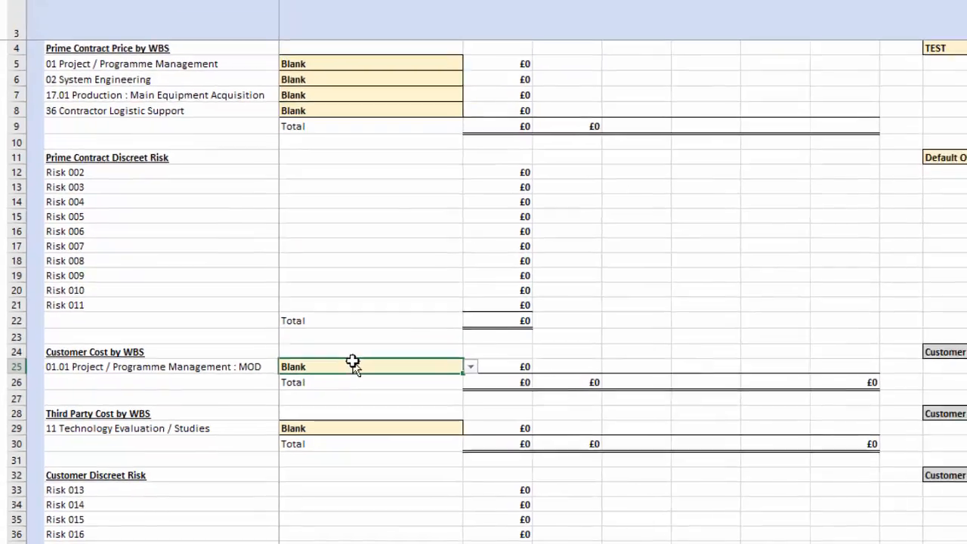
{"action": "left_click", "coordinate": [288, 449]}
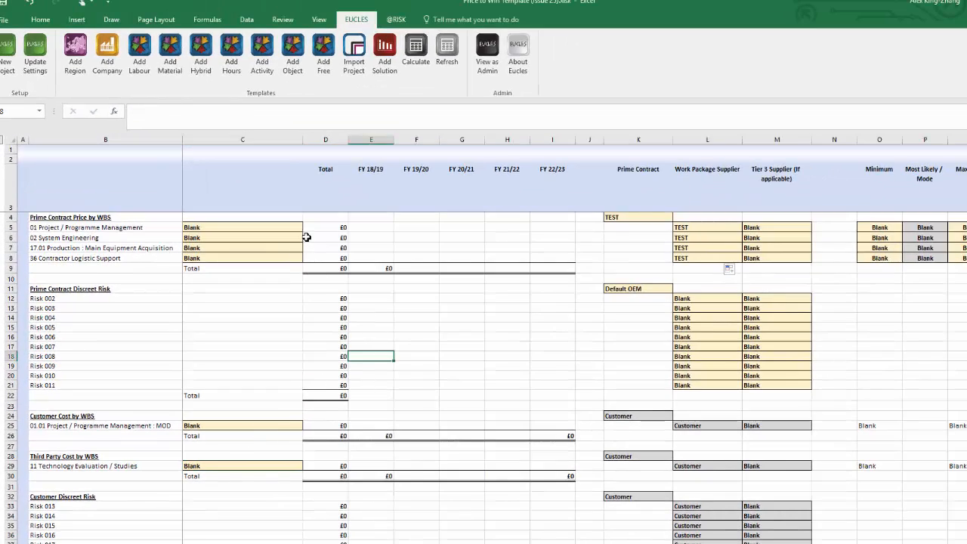
Assign the estimate Min - 01 - BOUP - TES to 01 Project / Programme Management
{"action": "left_click", "coordinate": [362, 169]}
{"action": "left_click", "coordinate": [307, 229]}
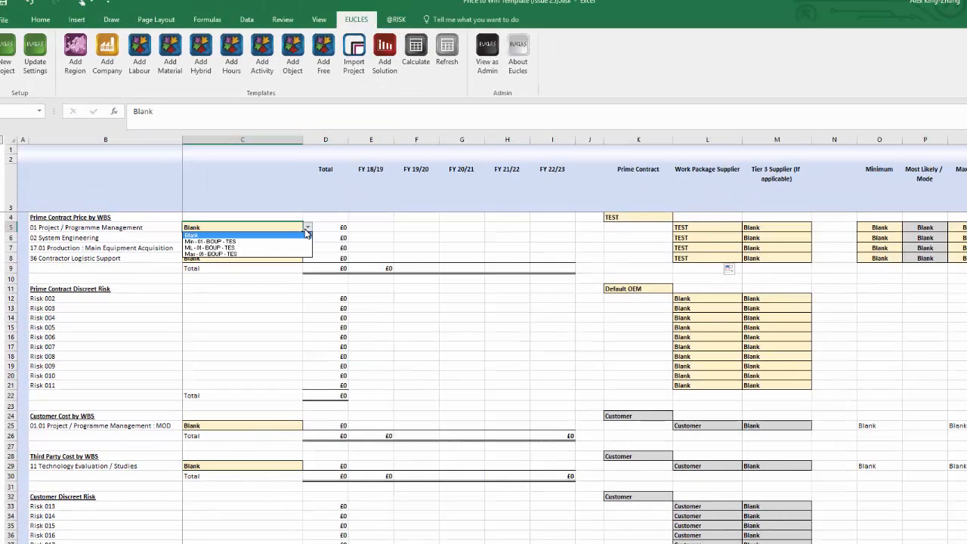
{"action": "left_click", "coordinate": [247, 242]}
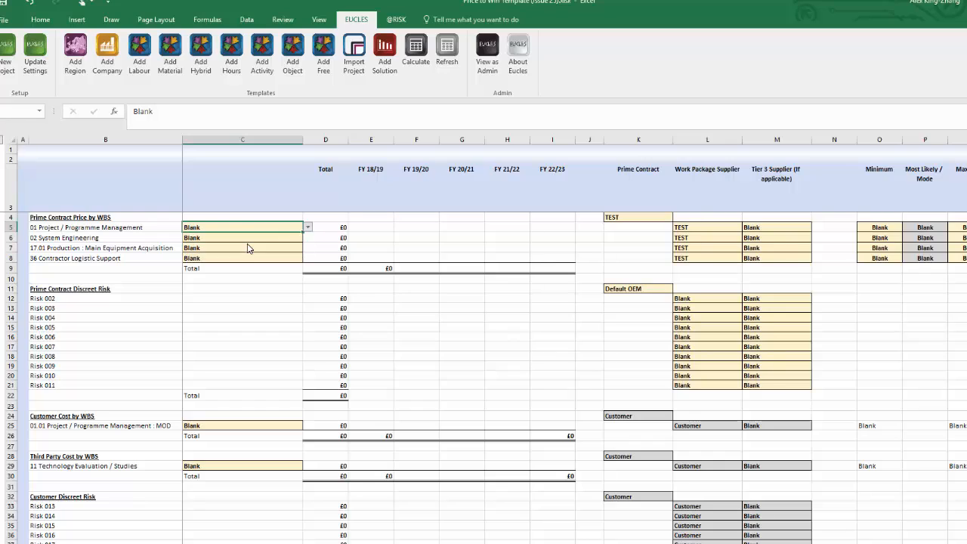
Assign the estimate Min - 17.01 - COMP - TES to 17.01 Production : Main Equipment Acquisition
{"action": "left_click", "coordinate": [284, 236]}
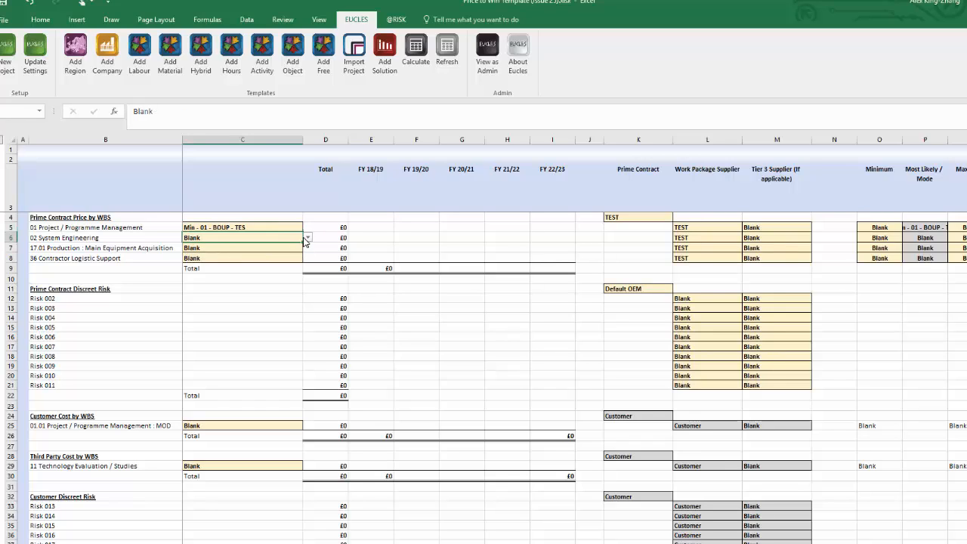
{"action": "left_click", "coordinate": [303, 247]}
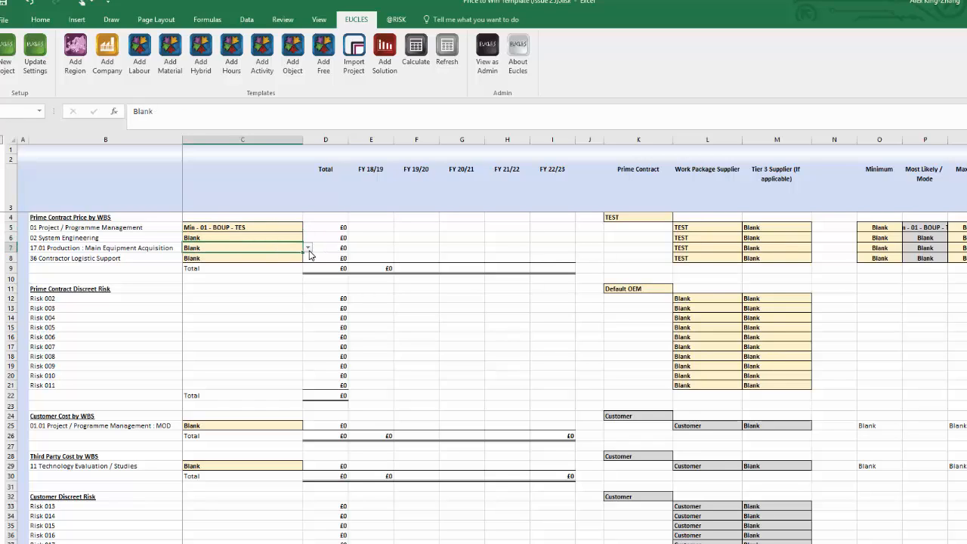
{"action": "left_click", "coordinate": [307, 248]}
{"action": "left_click", "coordinate": [279, 262]}
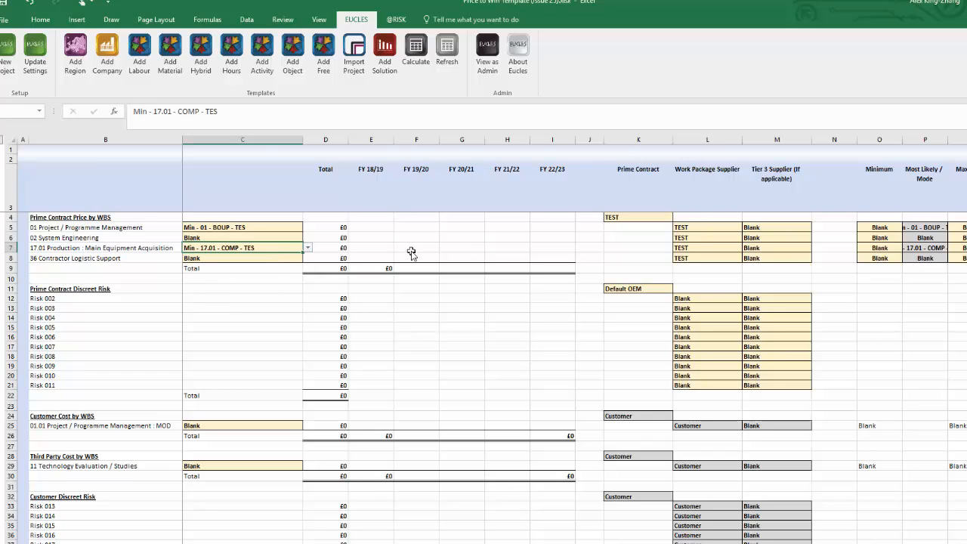
Add a new solution sheet for company TEST with pricing type Most Likely and solution override name CO
{"action": "left_click", "coordinate": [385, 71]}
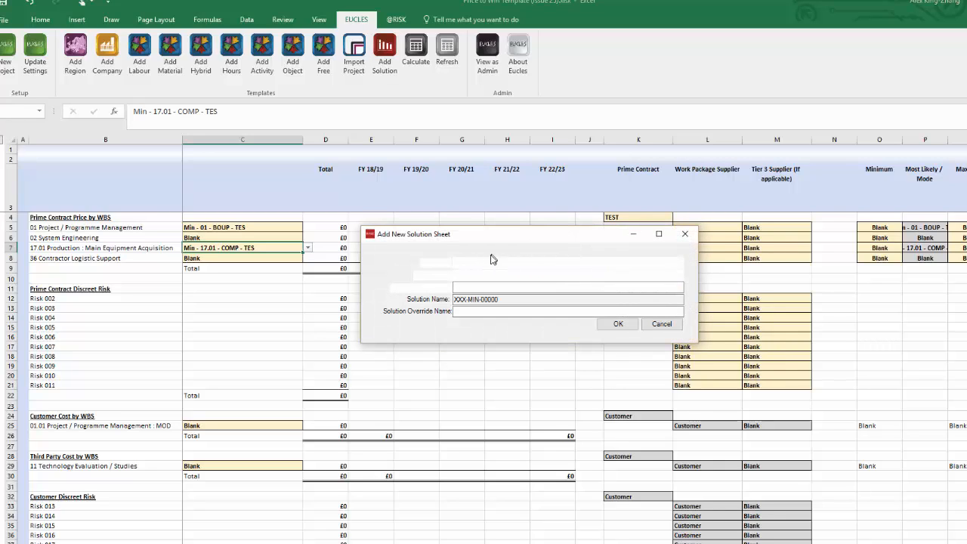
{"action": "left_click", "coordinate": [479, 265]}
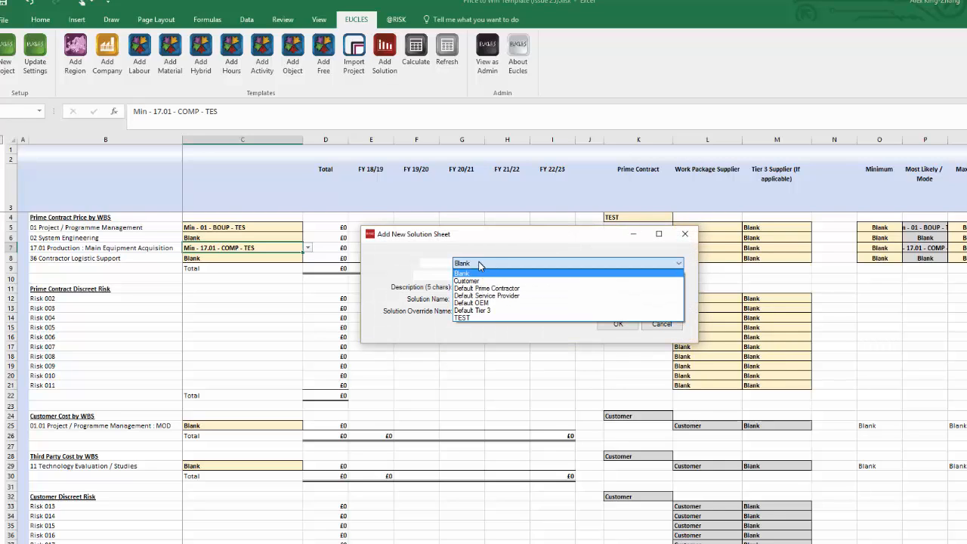
{"action": "left_click", "coordinate": [464, 318]}
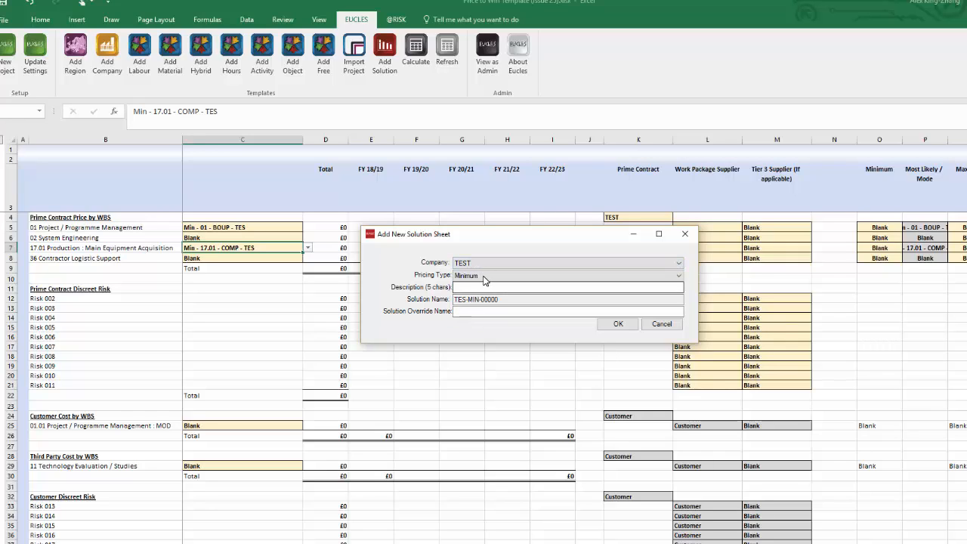
{"action": "left_click", "coordinate": [484, 276]}
{"action": "left_click", "coordinate": [470, 296]}
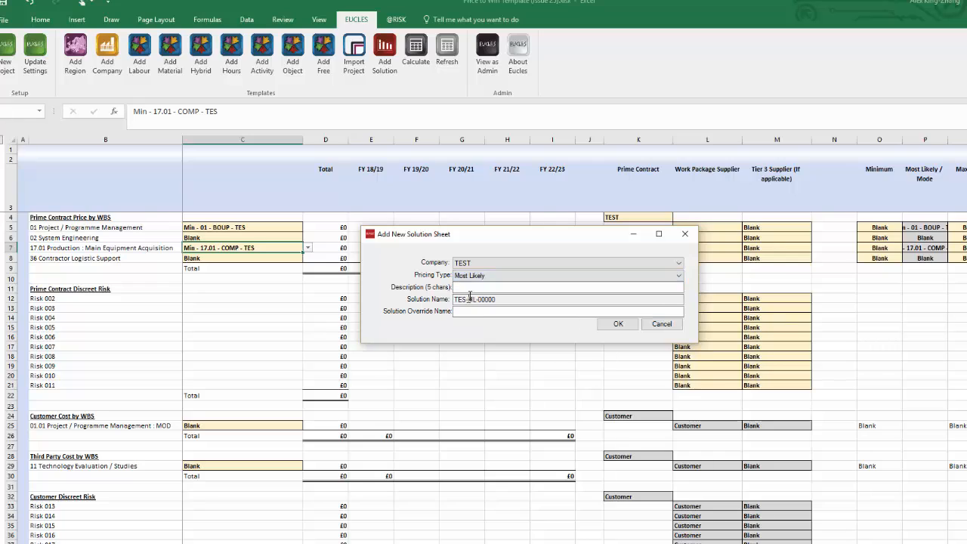
{"action": "left_click", "coordinate": [479, 287]}
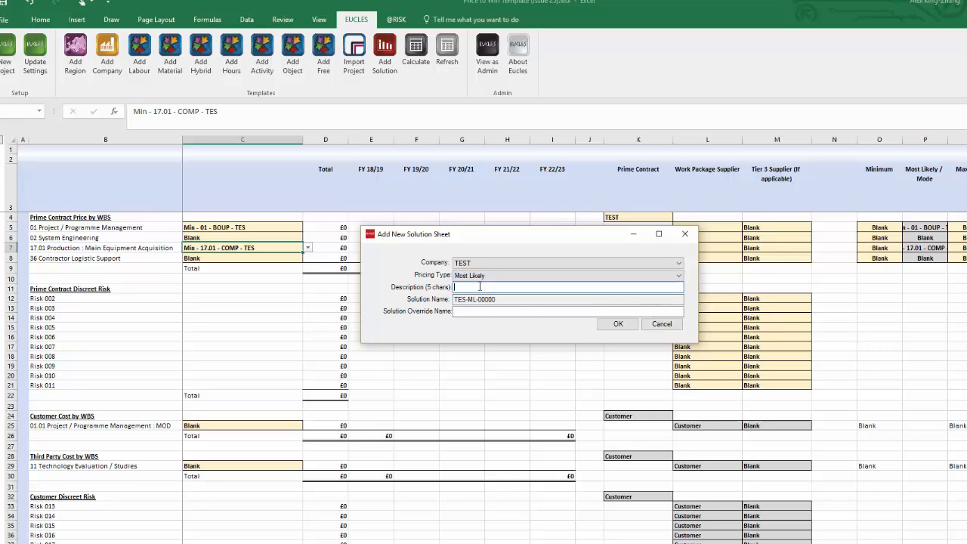
{"action": "left_click", "coordinate": [464, 310]}
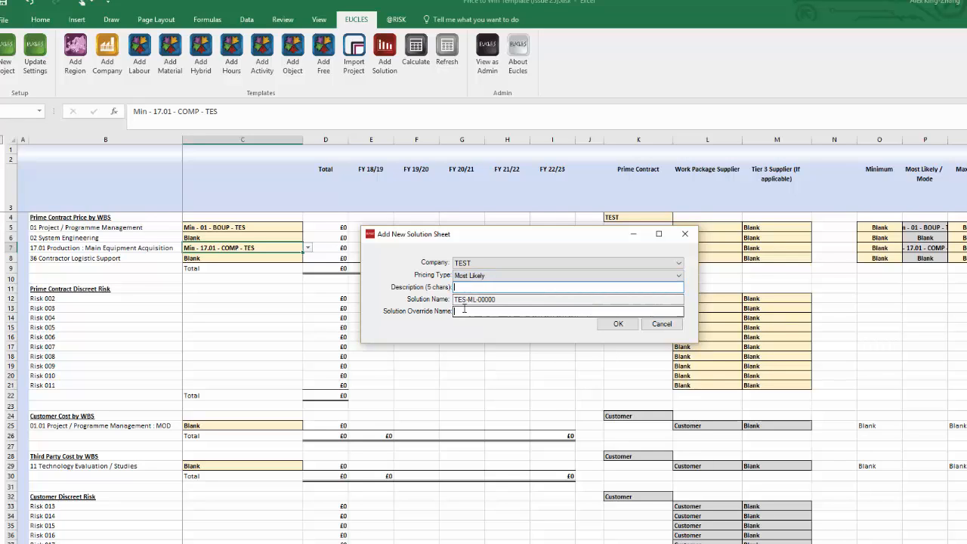
{"action": "type", "text": "CO"}
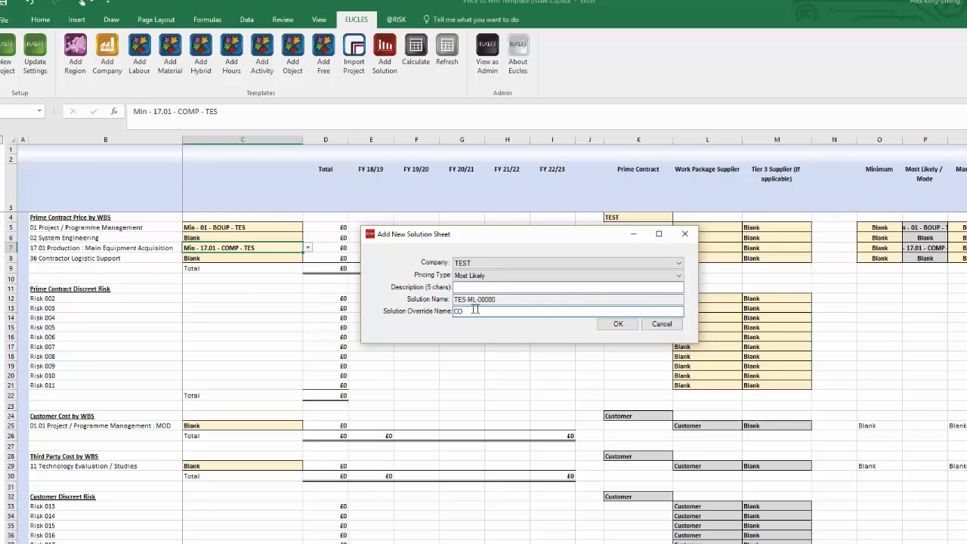
{"action": "left_click", "coordinate": [617, 324]}
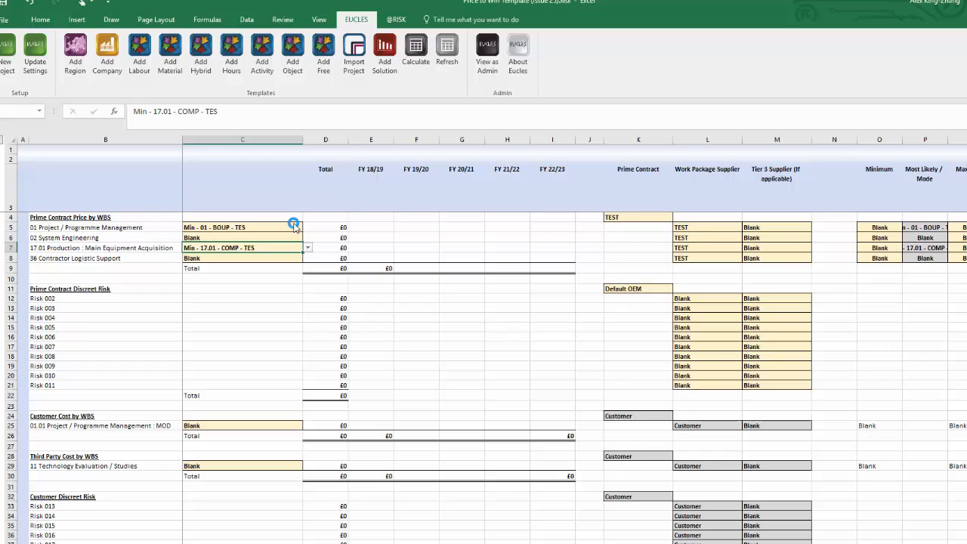
Assign ML - 01 - BOUP - TES to 01 Project / Programme Management and ML - 17.01 - COMP - TES to 17.01 Production : Main Equipment Acquisition
{"action": "left_click", "coordinate": [307, 227]}
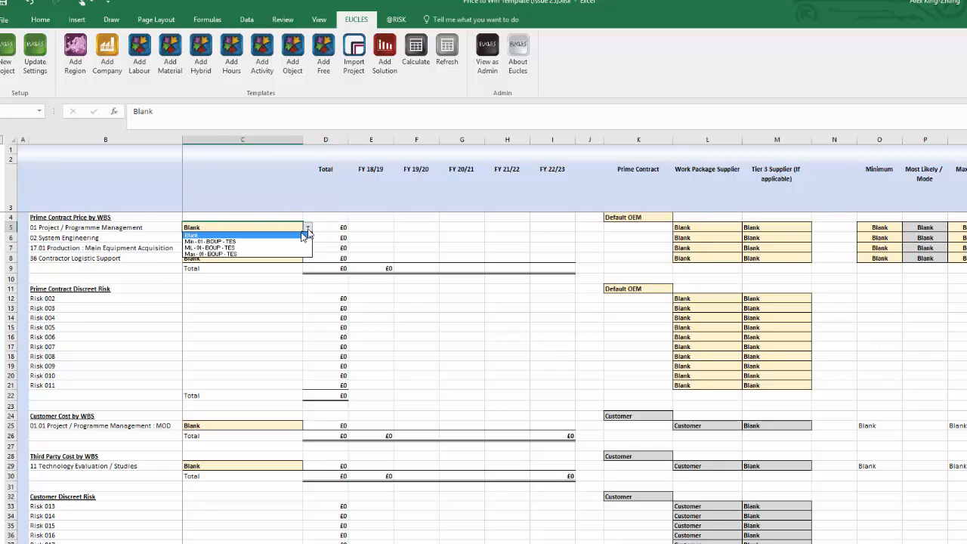
{"action": "left_click", "coordinate": [271, 247]}
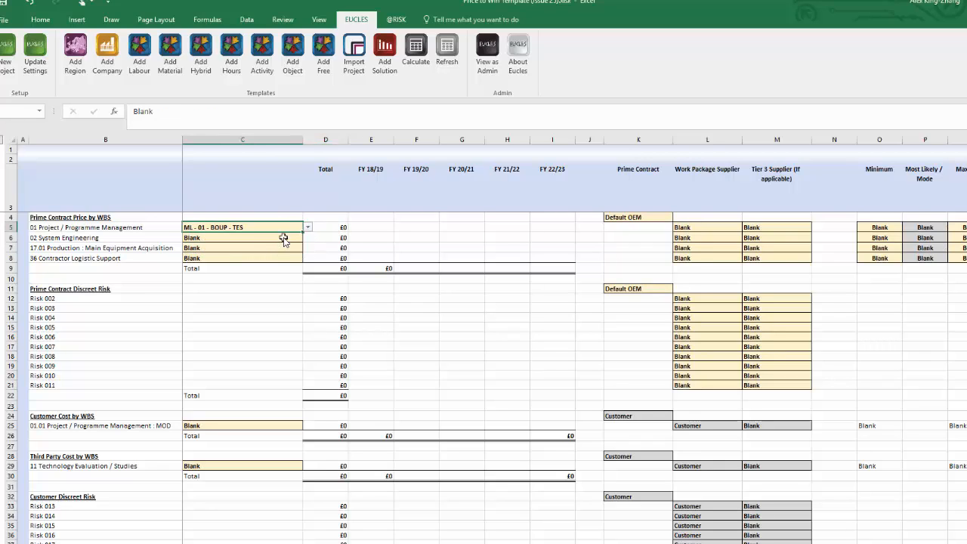
{"action": "left_click", "coordinate": [307, 248]}
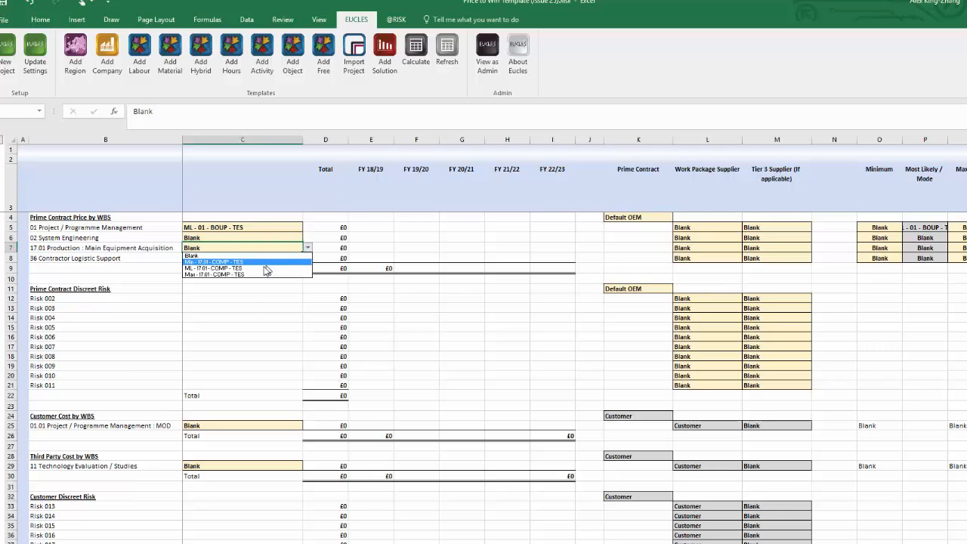
{"action": "left_click", "coordinate": [227, 261]}
Set the Prime Contract company for the Prime Contract Price by WBS section to TEST on the Most Likely solution sheet
{"action": "left_click", "coordinate": [636, 218]}
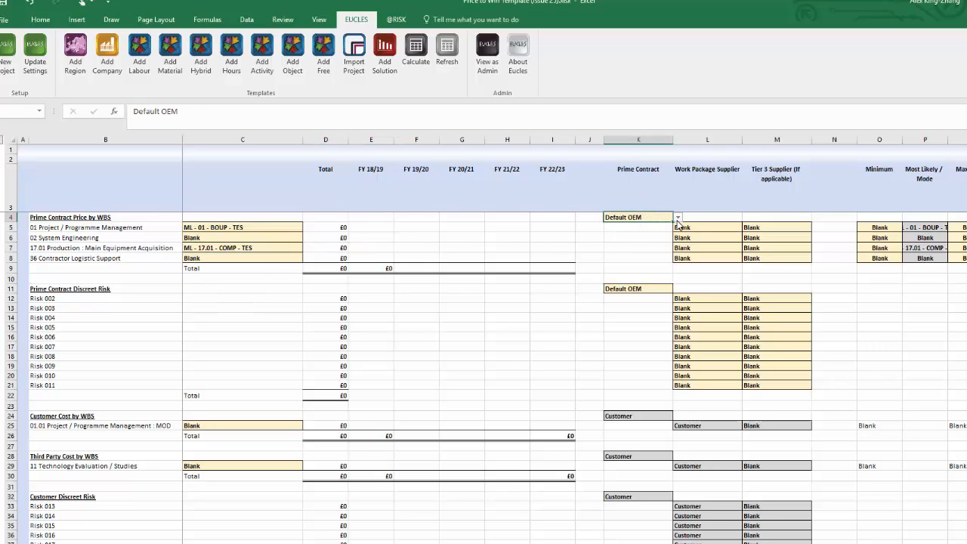
{"action": "left_click", "coordinate": [678, 217]}
{"action": "left_click", "coordinate": [622, 255]}
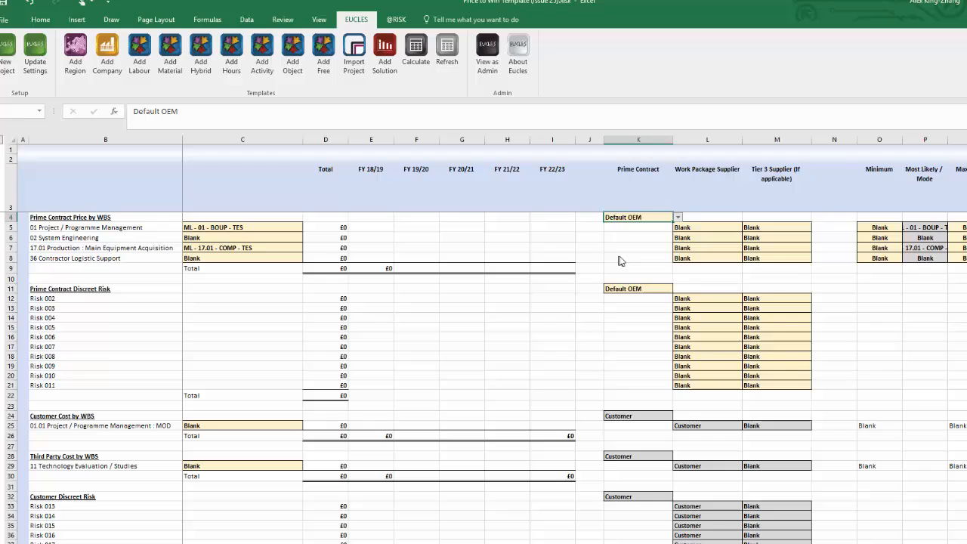
{"action": "left_click", "coordinate": [736, 232]}
{"action": "left_click", "coordinate": [747, 228]}
{"action": "left_click", "coordinate": [670, 265]}
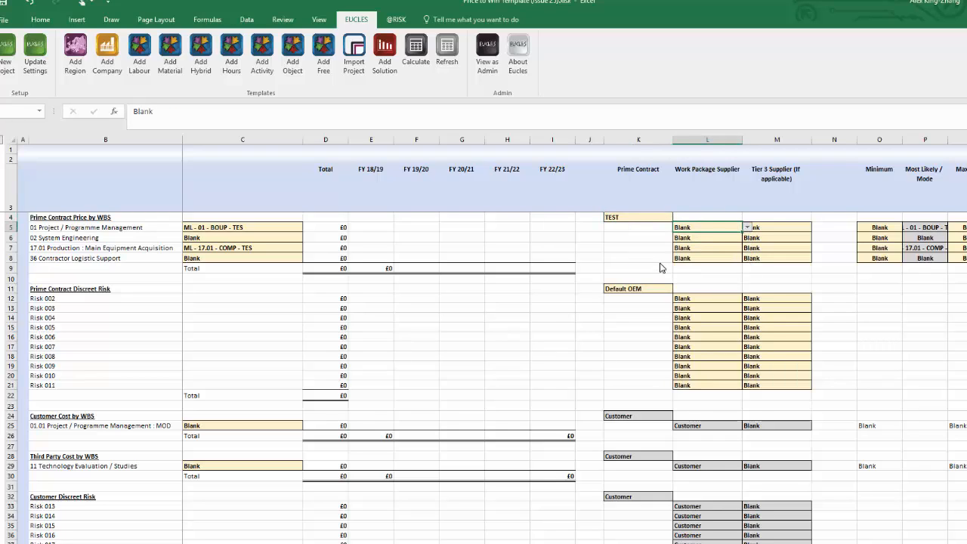
{"action": "left_click", "coordinate": [753, 226]}
{"action": "left_click", "coordinate": [732, 229]}
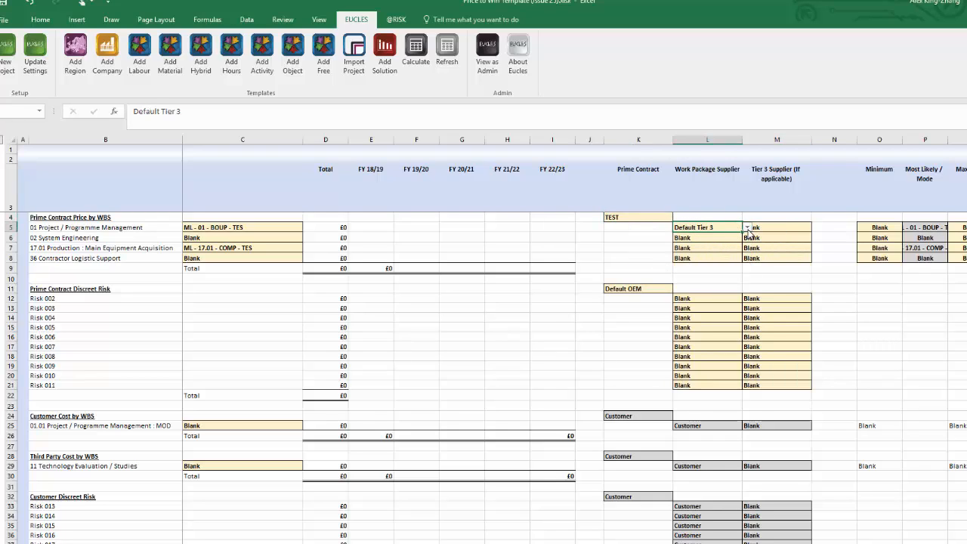
{"action": "left_click", "coordinate": [745, 229]}
{"action": "left_click", "coordinate": [669, 266]}
{"action": "left_click", "coordinate": [745, 230]}
{"action": "left_click", "coordinate": [740, 235]}
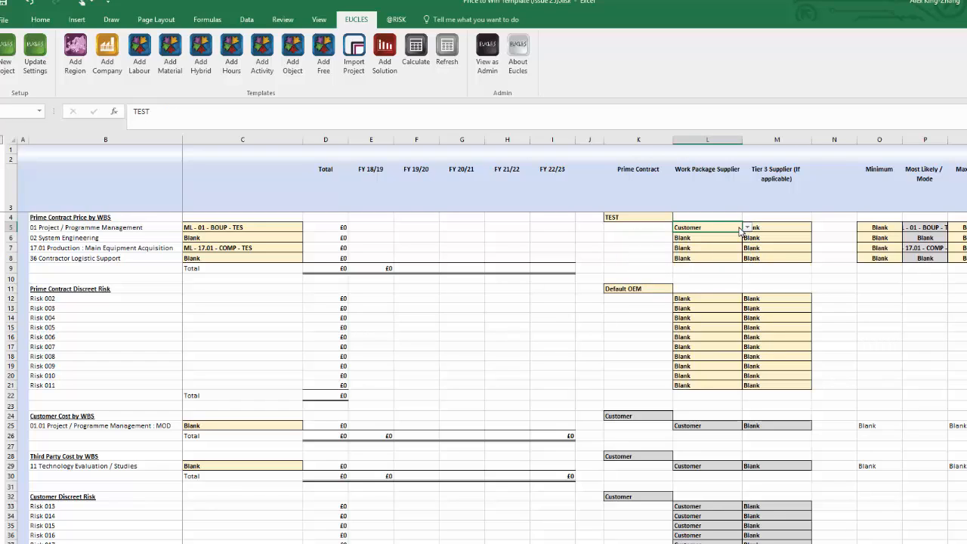
Set the work package supplier to TEST for 01 Project / Programme Management and fill it down to 36 Contractor Logistic Support
{"action": "left_click", "coordinate": [754, 226]}
{"action": "left_click", "coordinate": [735, 229]}
{"action": "left_click", "coordinate": [747, 228]}
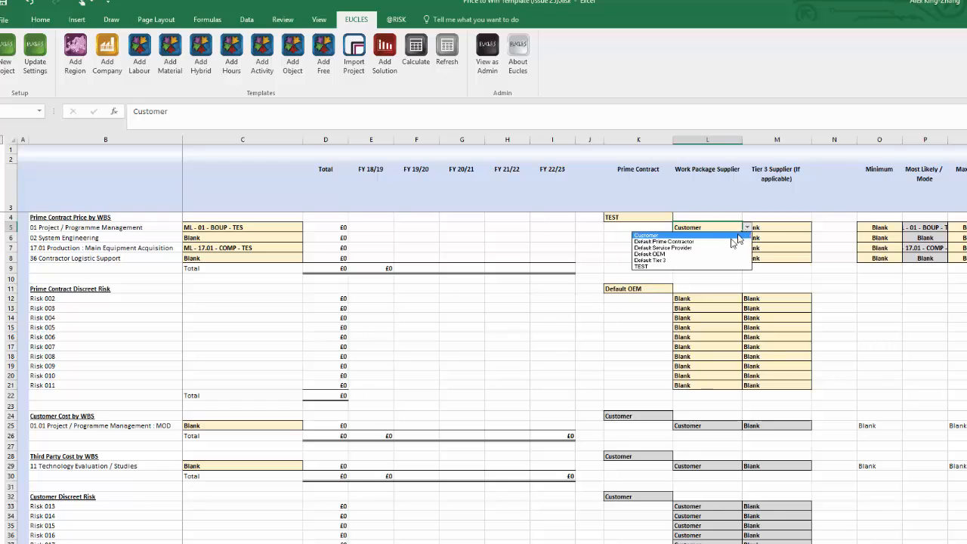
{"action": "left_click", "coordinate": [679, 265]}
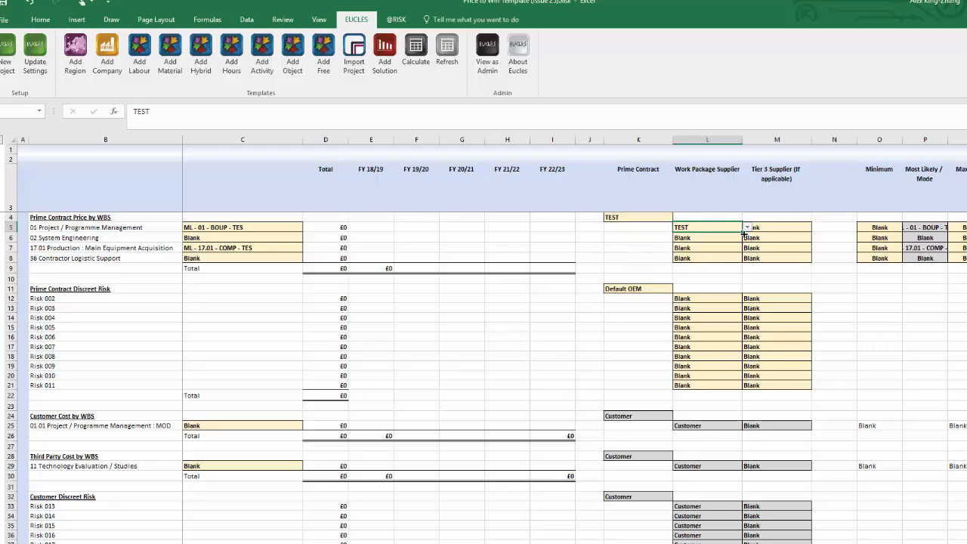
{"action": "left_click_drag", "start_coordinate": [746, 238], "coordinate": [748, 264]}
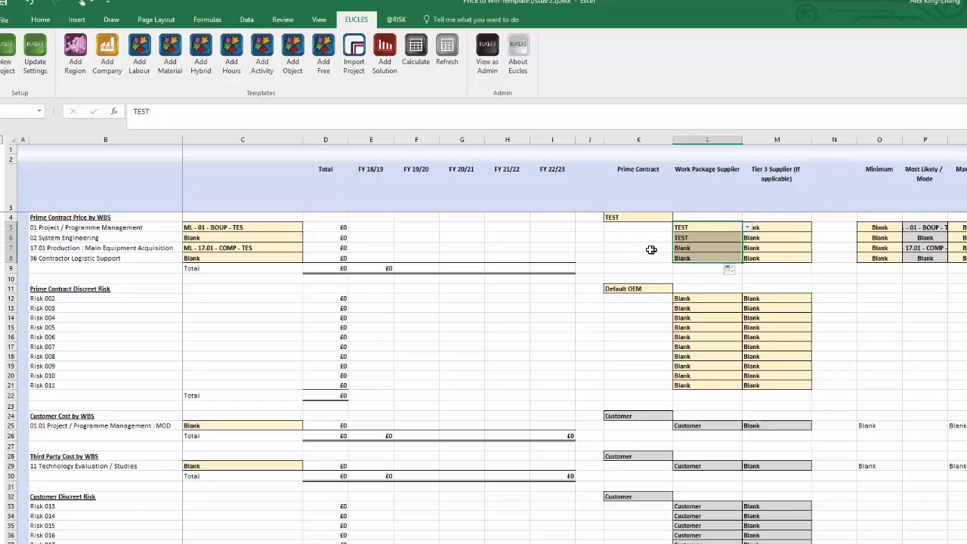
{"action": "left_click", "coordinate": [622, 249]}
Add a new solution sheet for company TEST with pricing type Maximum and description CO
{"action": "left_click", "coordinate": [385, 50]}
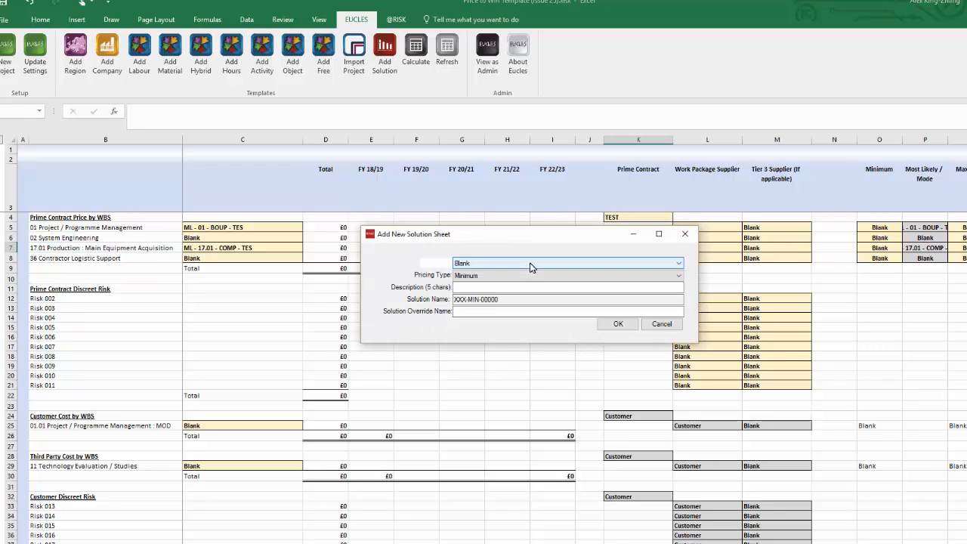
{"action": "left_click", "coordinate": [516, 263]}
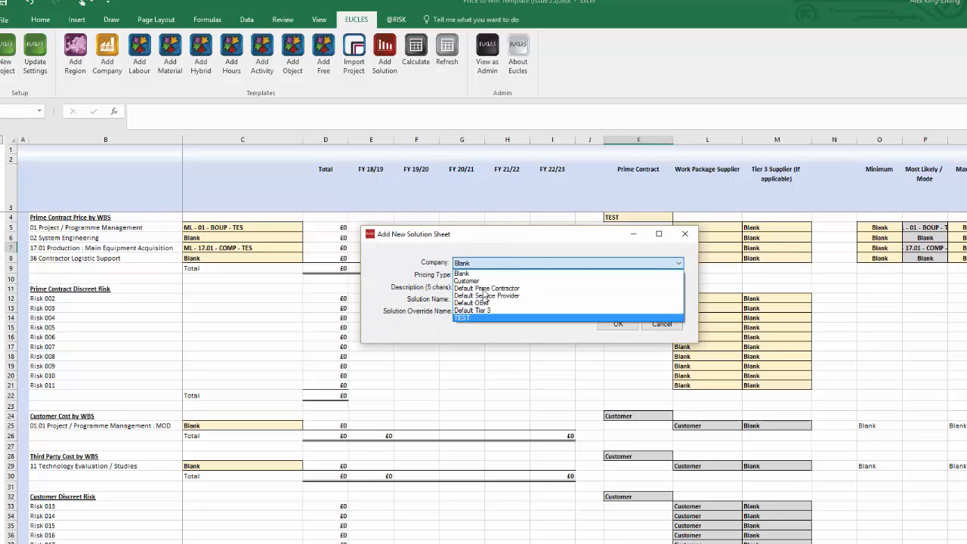
{"action": "left_click", "coordinate": [475, 318]}
{"action": "left_click", "coordinate": [485, 277]}
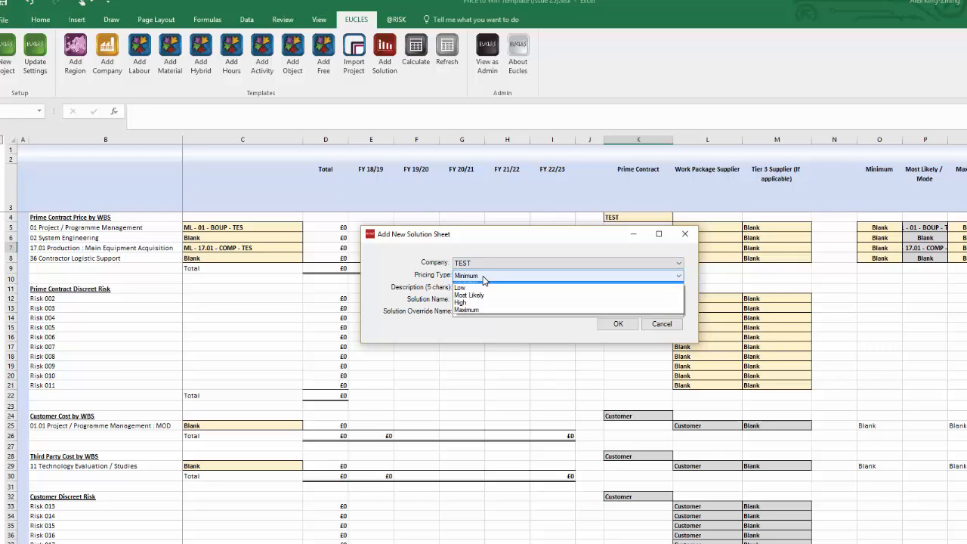
{"action": "left_click", "coordinate": [475, 314]}
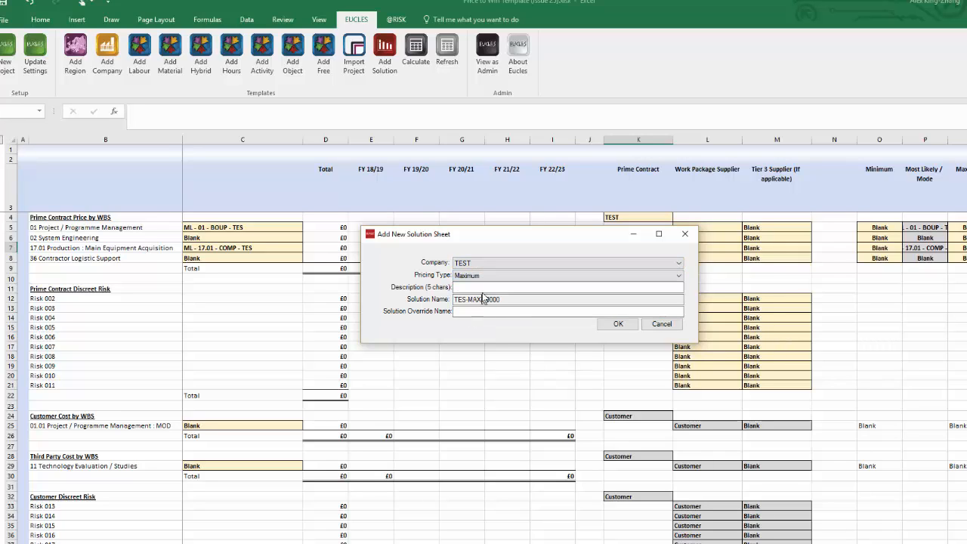
{"action": "left_click", "coordinate": [487, 288]}
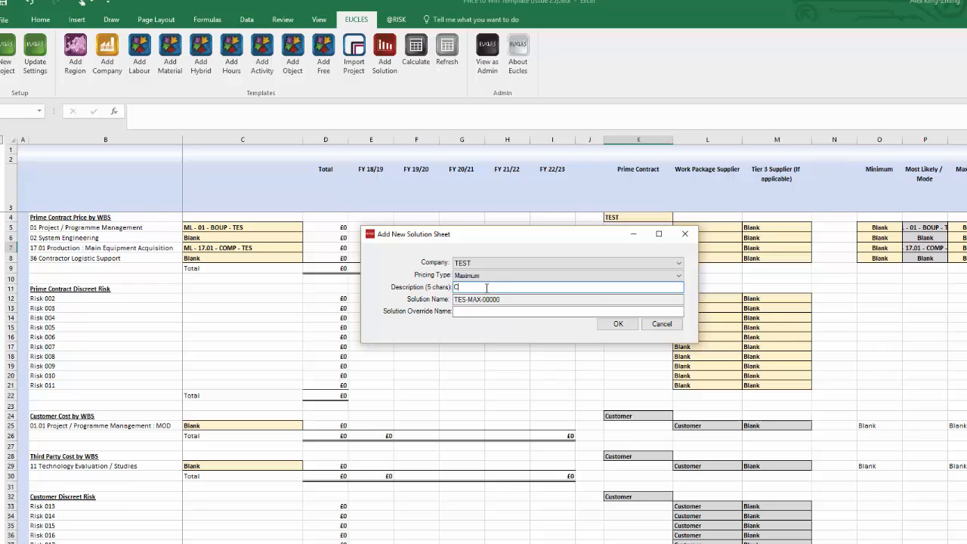
{"action": "type", "text": "CO"}
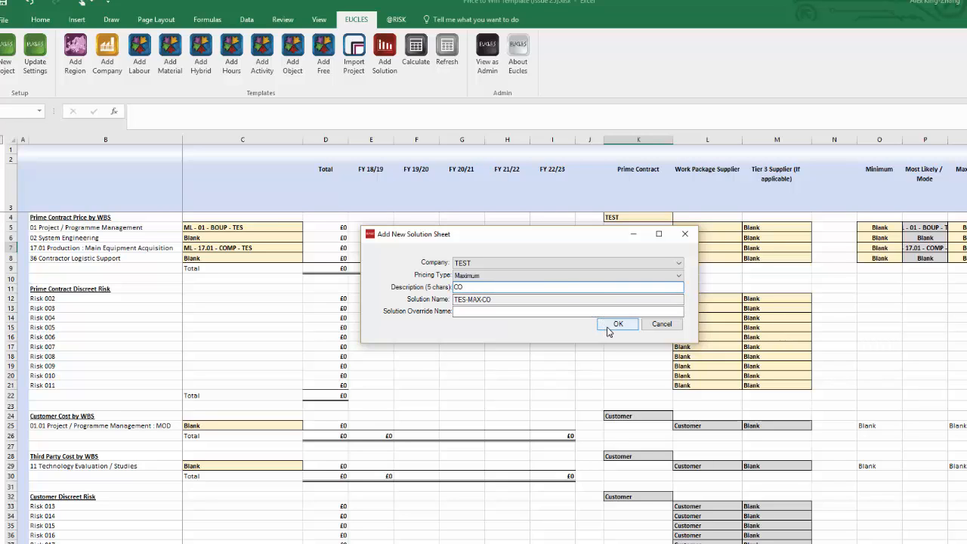
{"action": "left_click", "coordinate": [614, 325]}
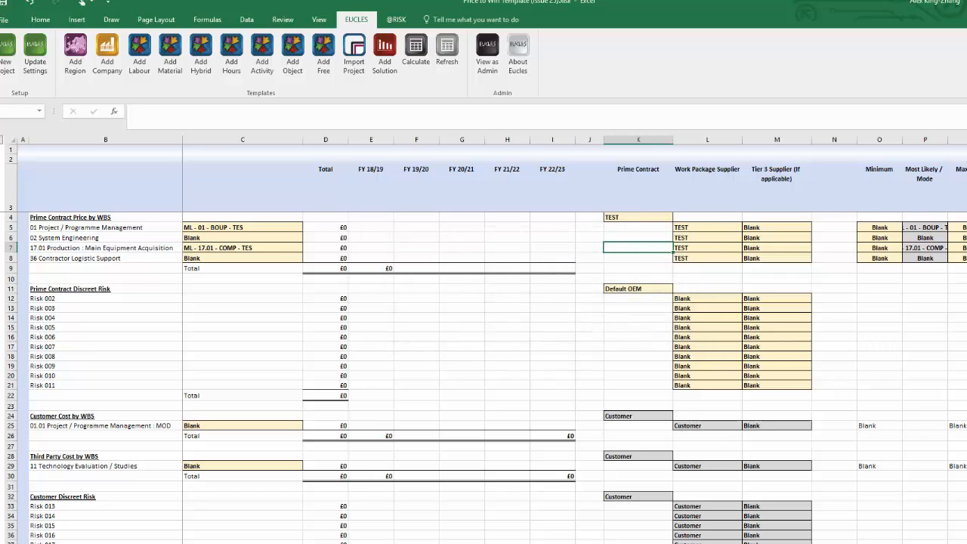
Assign Max - 01 - BOUP - TES to 01 Project / Programme Management and Max - 17.01 - COMP - TES to 17.01 Production : Main Equipment Acquisition
{"action": "left_click", "coordinate": [283, 225]}
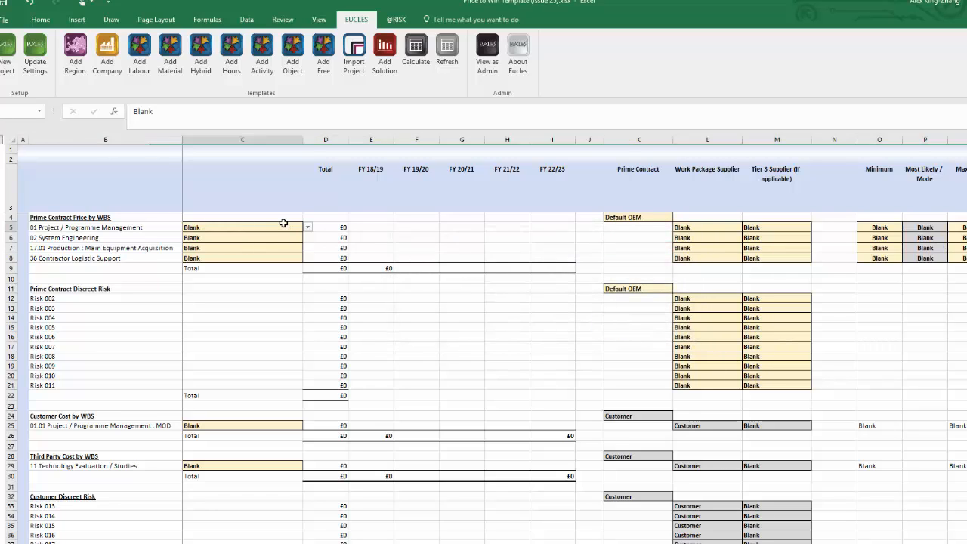
{"action": "left_click", "coordinate": [308, 227]}
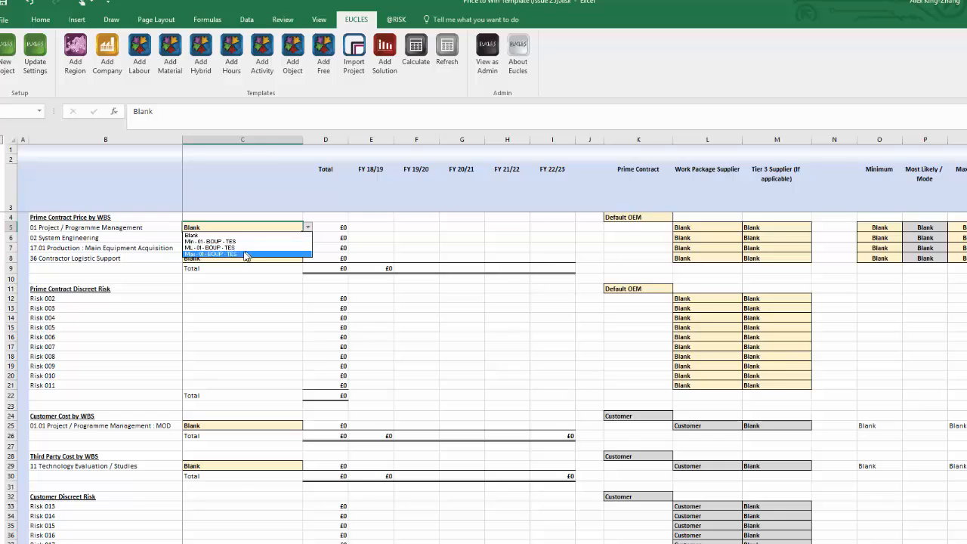
{"action": "left_click", "coordinate": [246, 255]}
{"action": "left_click", "coordinate": [299, 250]}
{"action": "left_click", "coordinate": [308, 248]}
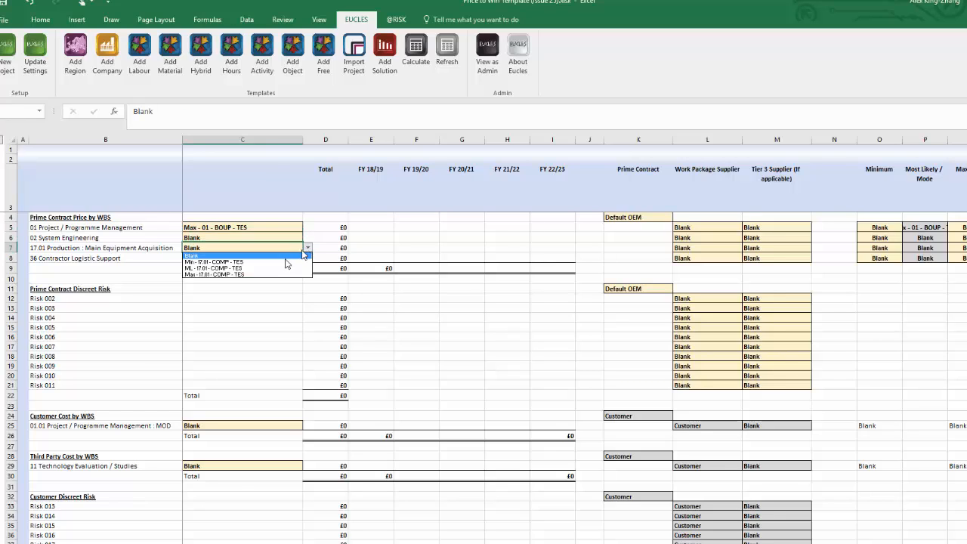
{"action": "left_click", "coordinate": [250, 274]}
Set the Prime Contract company for the Prime Contract Price by WBS section to TEST on the Maximum solution sheet
{"action": "left_click", "coordinate": [633, 220]}
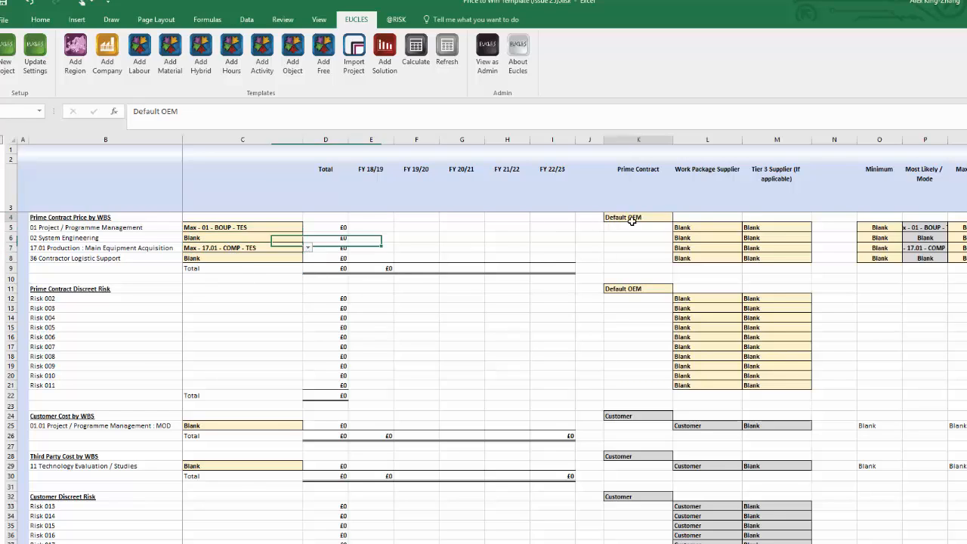
{"action": "left_click", "coordinate": [678, 218]}
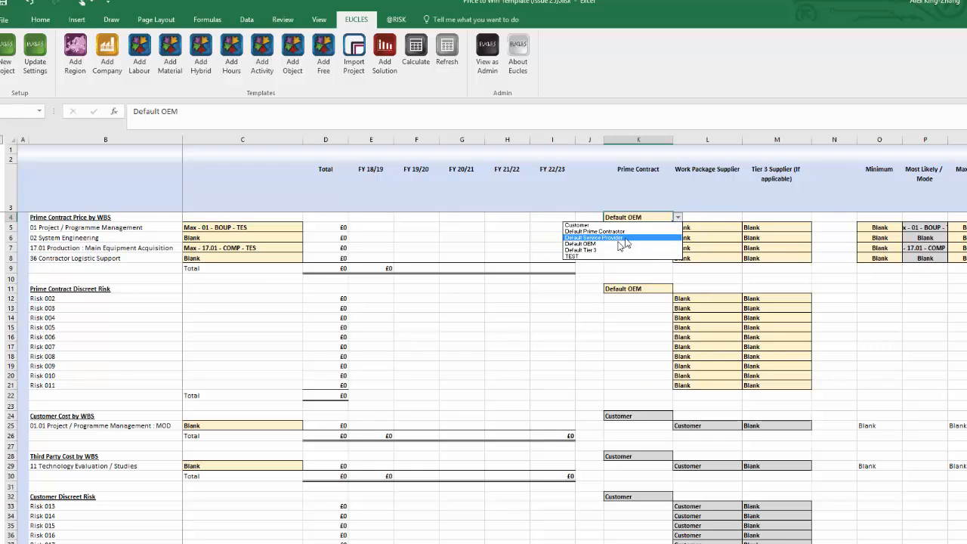
{"action": "left_click", "coordinate": [583, 256]}
Set the Maximum sheet's work package supplier to TEST for 01 Project / Programme Management and fill it down to 36 Contractor Logistic Support
{"action": "left_click", "coordinate": [724, 229]}
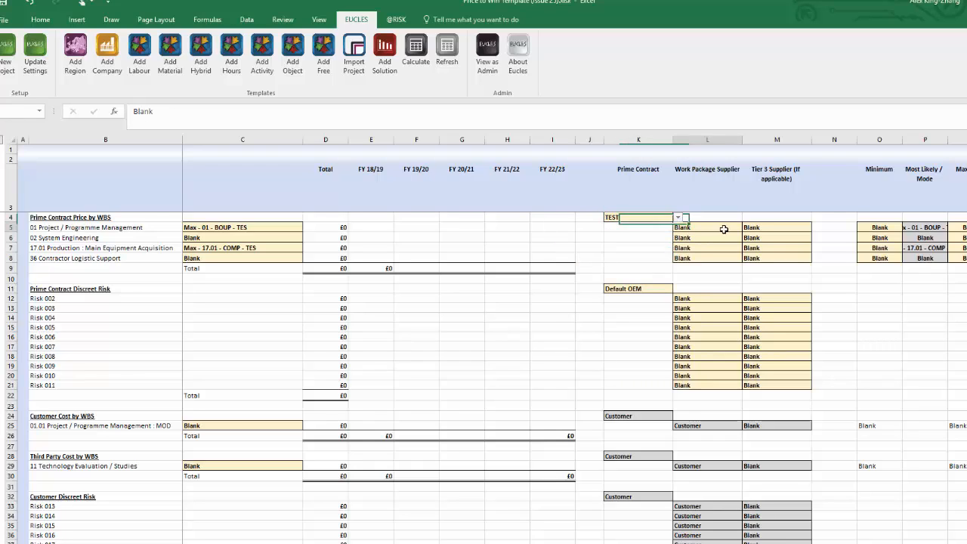
{"action": "left_click", "coordinate": [747, 227]}
{"action": "left_click", "coordinate": [651, 269]}
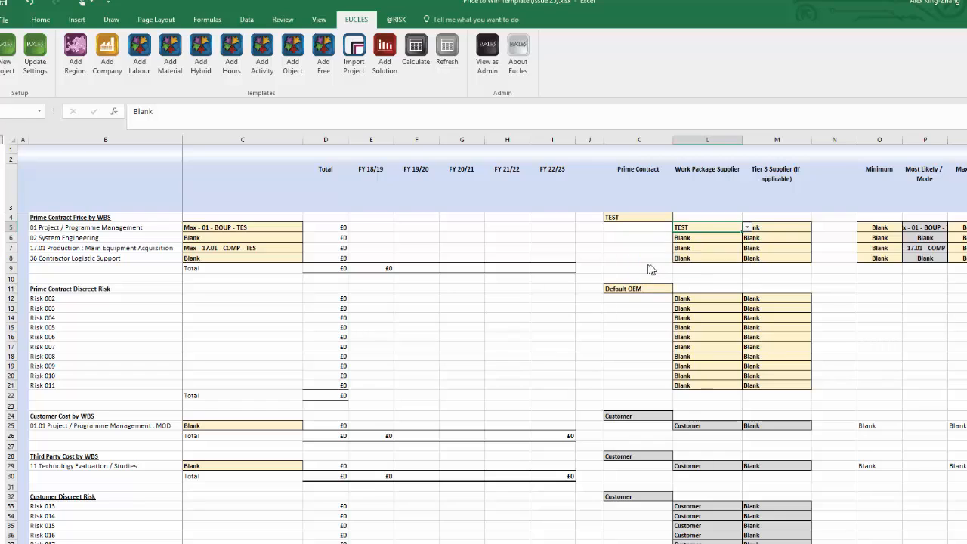
{"action": "left_click_drag", "start_coordinate": [742, 232], "coordinate": [735, 260]}
Run the EUCLES calculation on the project with its completed solution sheets
{"action": "left_click", "coordinate": [593, 247]}
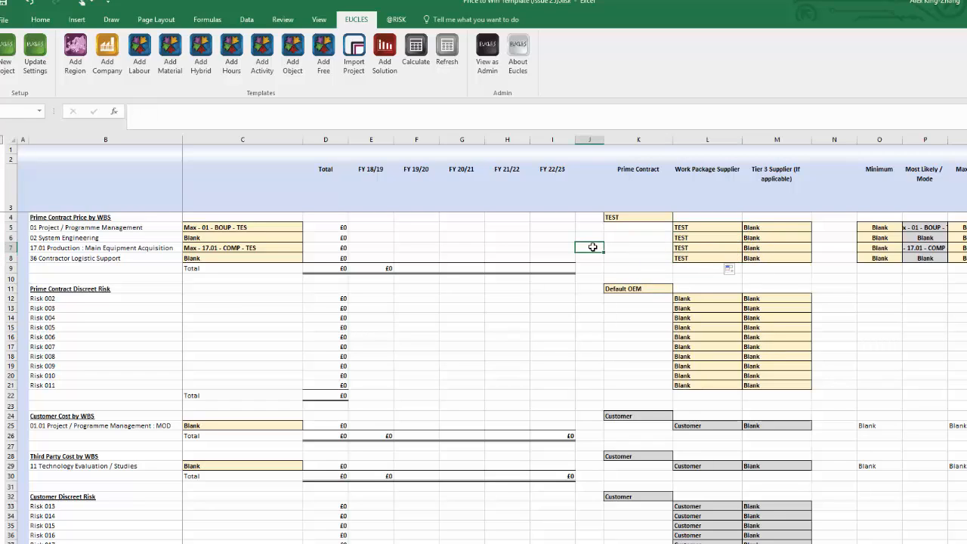
{"action": "left_click", "coordinate": [424, 54]}
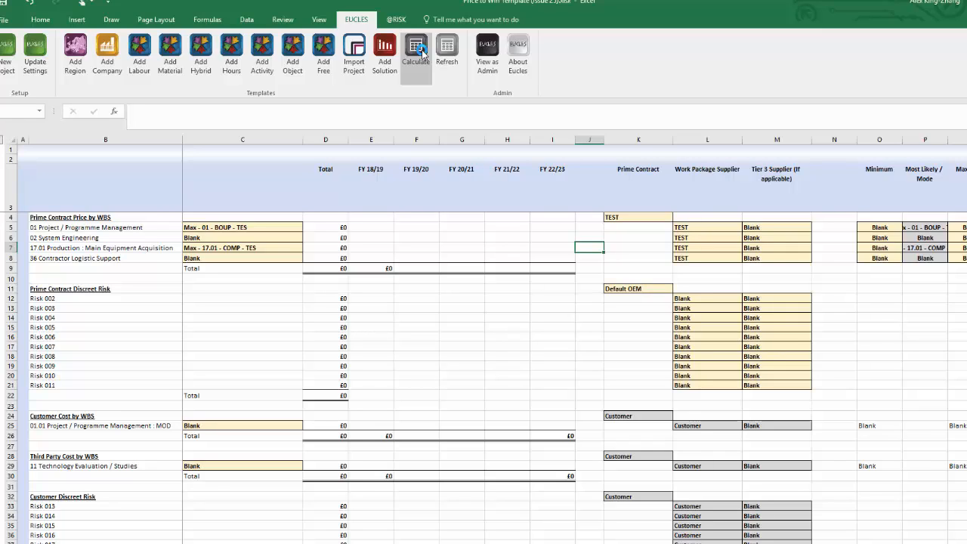
Calculate the EUCLES project from the completed Maximum solution sheet
{"action": "left_click", "coordinate": [421, 52]}
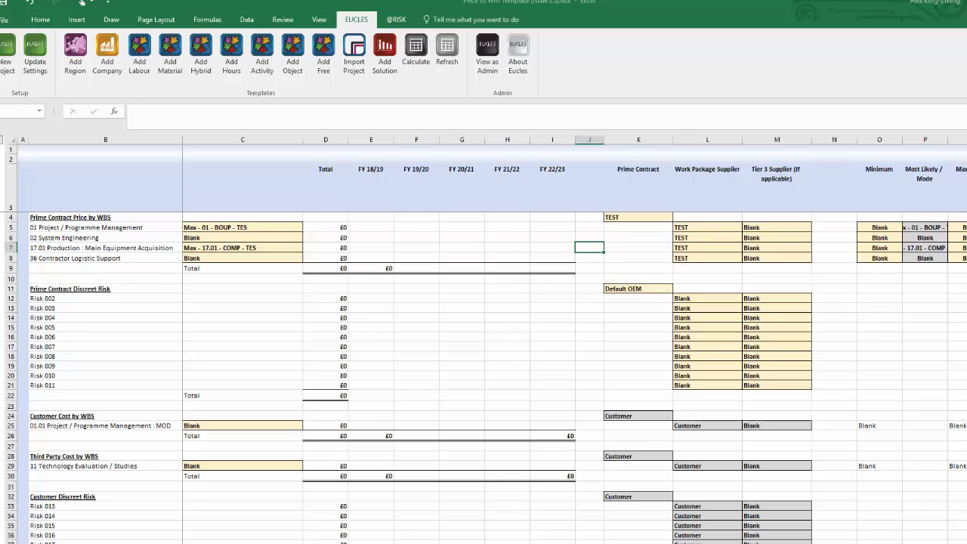
Switch to Cobham Flight Inspection '09.pdf in Adobe Acrobat and examine the 2009 accounts from the profit and loss account to the employee costs note
{"action": "left_click_drag", "start_coordinate": [966, 70], "coordinate": [511, 58]}
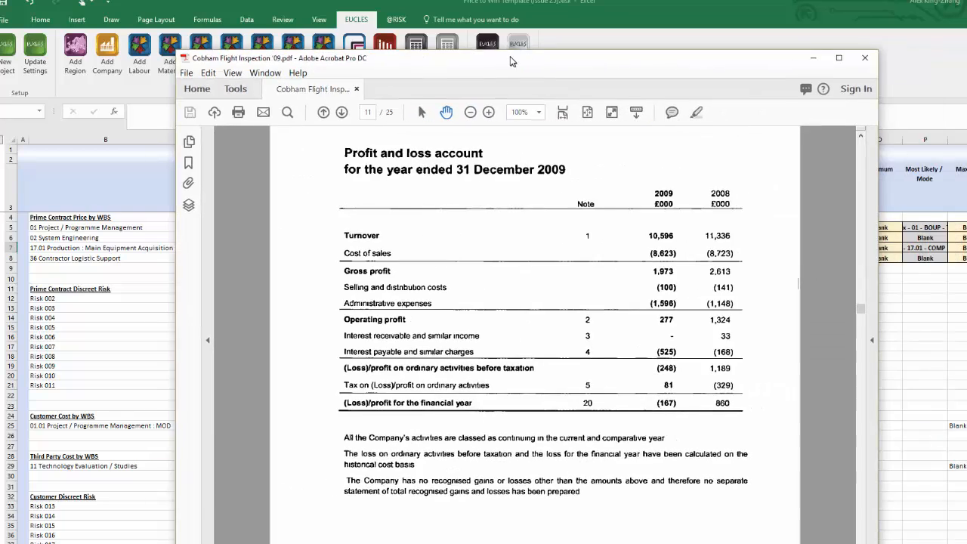
{"action": "double_click", "coordinate": [511, 58]}
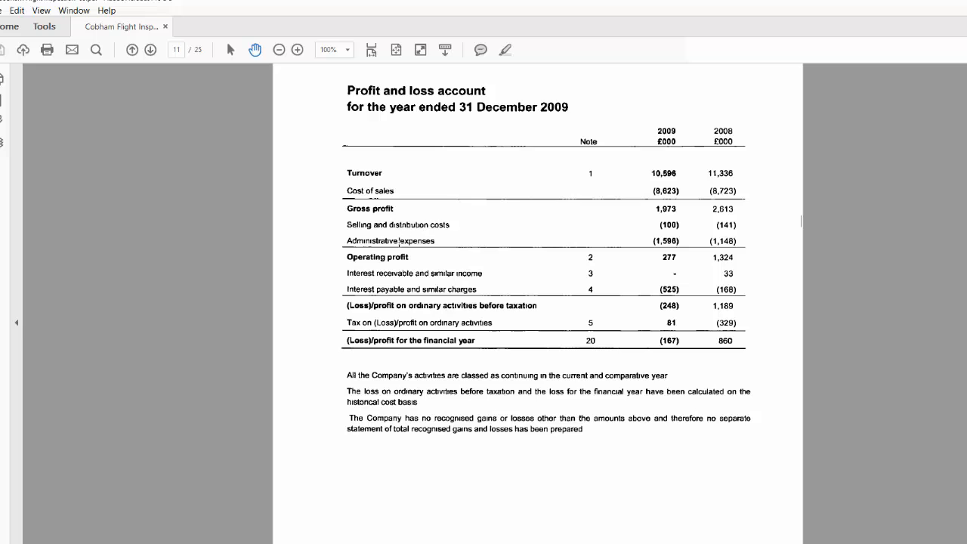
{"action": "scroll", "coordinate": [399, 241], "scroll_direction": "down", "scroll_amount": 10}
{"action": "scroll", "coordinate": [399, 242], "scroll_direction": "down", "scroll_amount": 12}
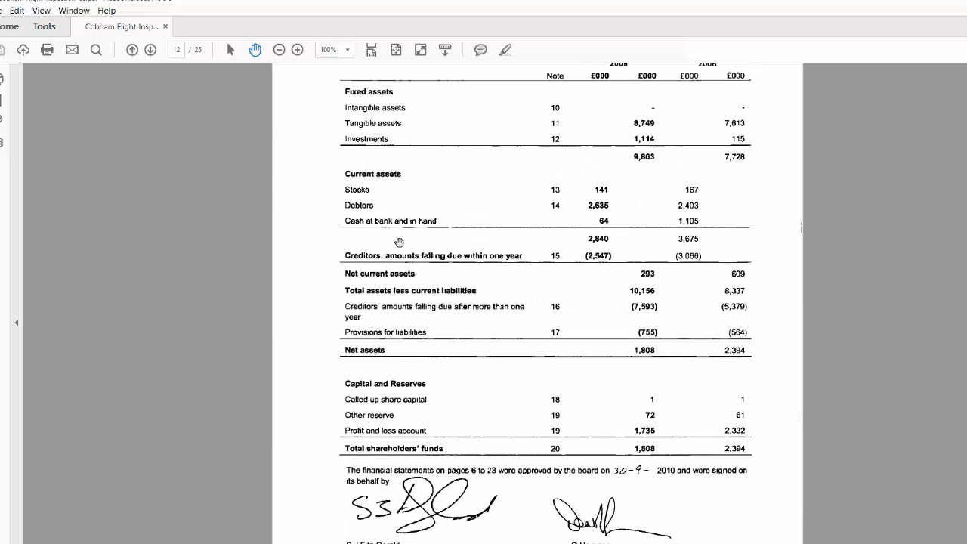
{"action": "scroll", "coordinate": [399, 242], "scroll_direction": "down", "scroll_amount": 10}
{"action": "scroll", "coordinate": [399, 242], "scroll_direction": "up", "scroll_amount": 9}
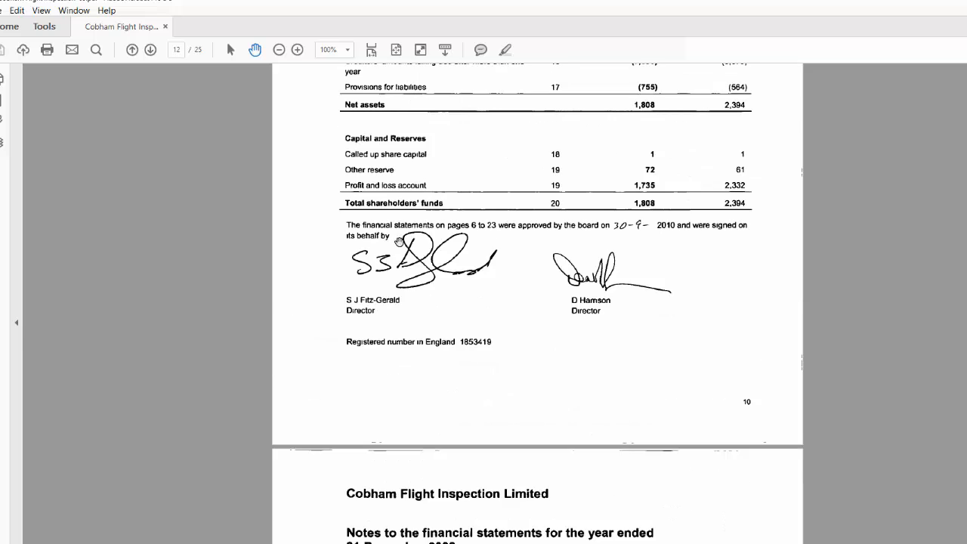
{"action": "scroll", "coordinate": [399, 242], "scroll_direction": "down", "scroll_amount": 17}
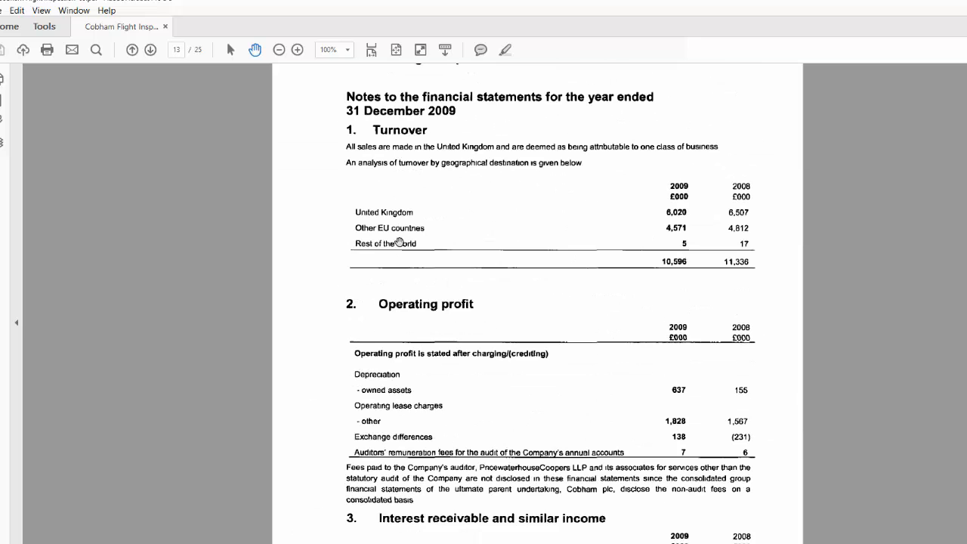
{"action": "scroll", "coordinate": [399, 242], "scroll_direction": "down", "scroll_amount": 10}
{"action": "scroll", "coordinate": [399, 241], "scroll_direction": "down", "scroll_amount": 18}
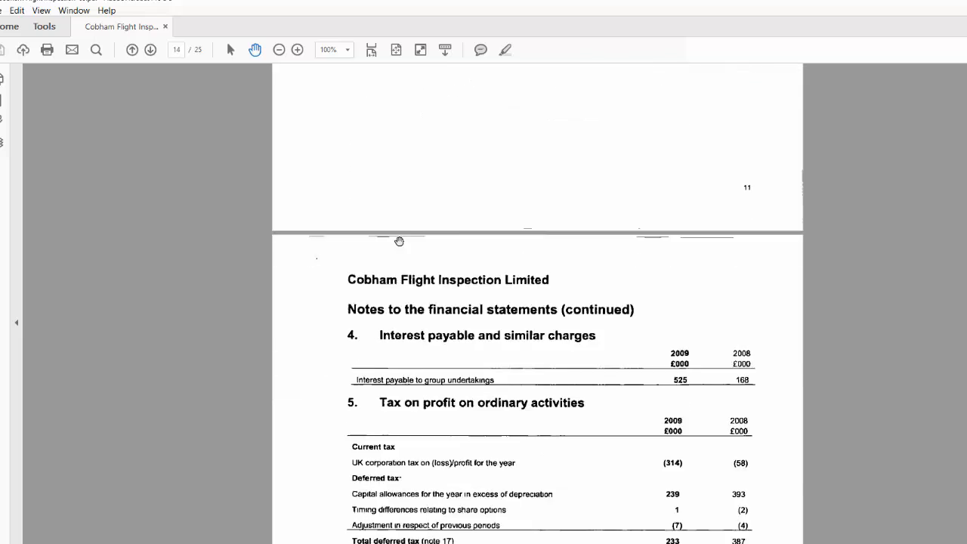
{"action": "scroll", "coordinate": [399, 241], "scroll_direction": "down", "scroll_amount": 16}
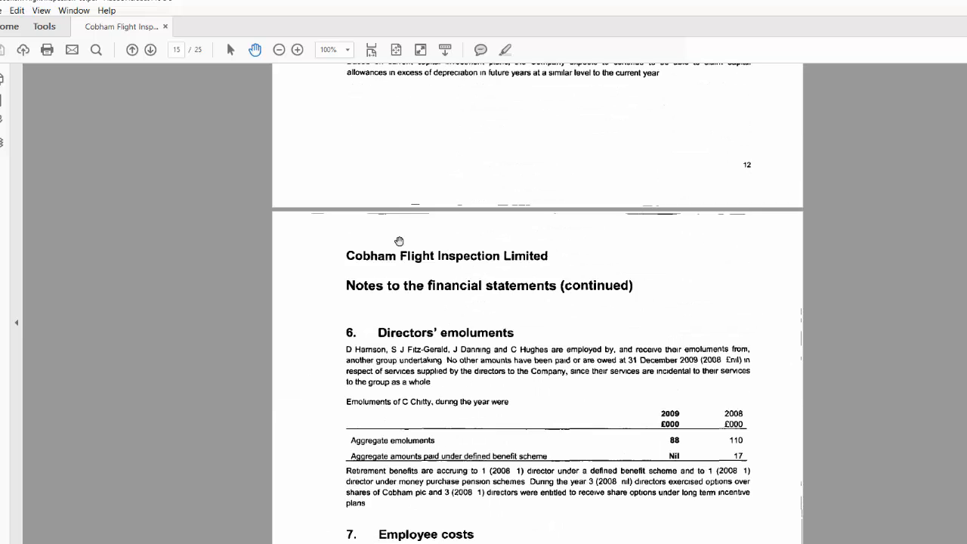
{"action": "scroll", "coordinate": [399, 240], "scroll_direction": "down", "scroll_amount": 2}
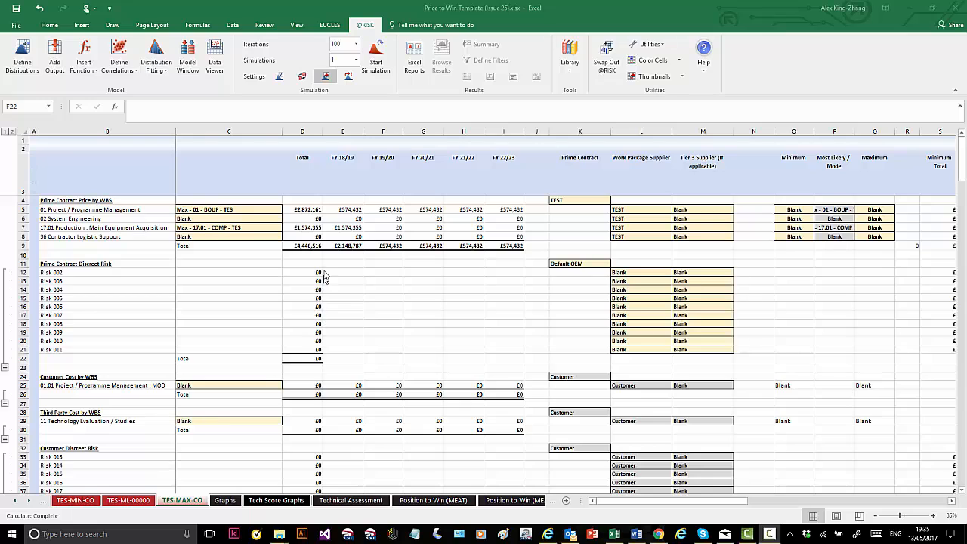
Examine the calculated prices on the Minimum and Most Likely TEST solution sheets, including the Most Likely budget-line, cost-type and price build-up breakdowns
{"action": "left_click", "coordinate": [78, 501]}
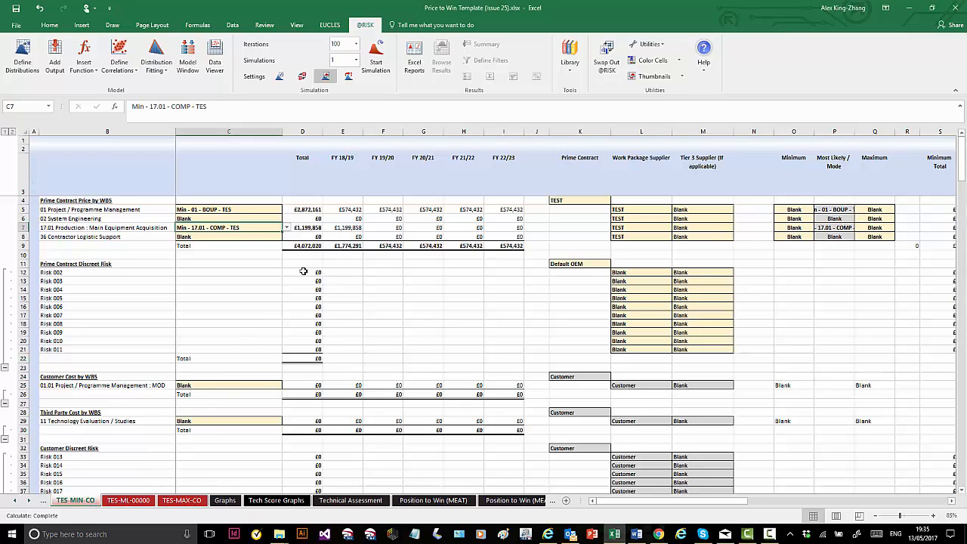
{"action": "left_click", "coordinate": [133, 501]}
{"action": "left_click", "coordinate": [327, 401]}
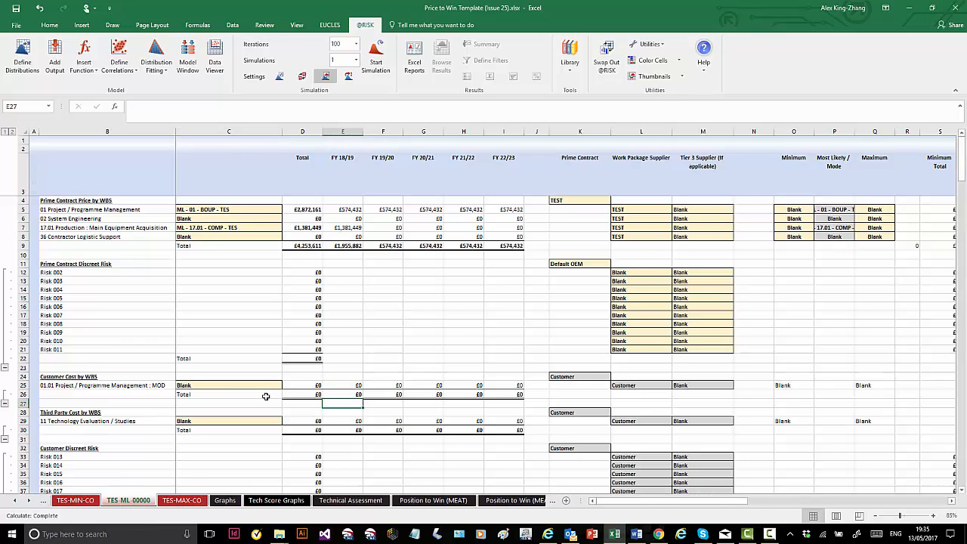
{"action": "scroll", "coordinate": [266, 396], "scroll_direction": "down", "scroll_amount": 10}
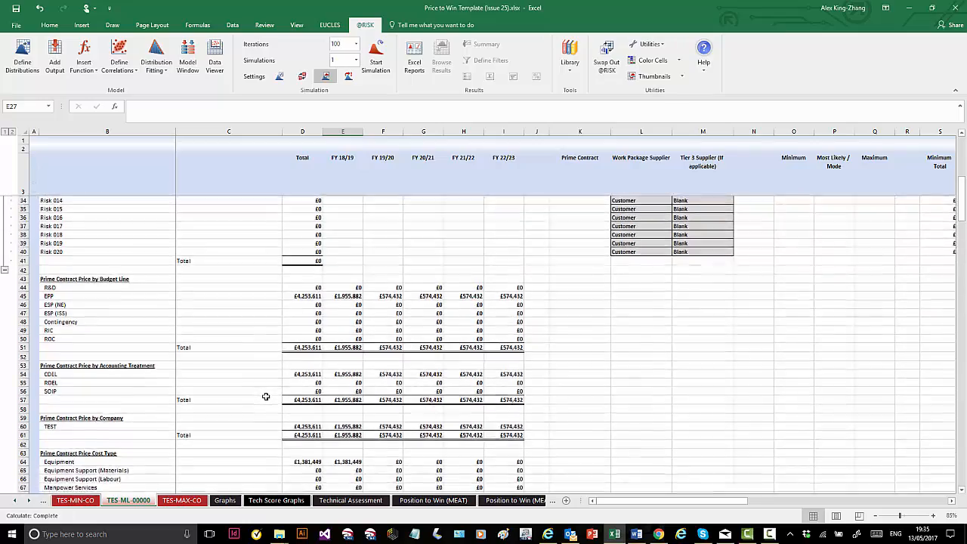
{"action": "scroll", "coordinate": [266, 397], "scroll_direction": "down", "scroll_amount": 9}
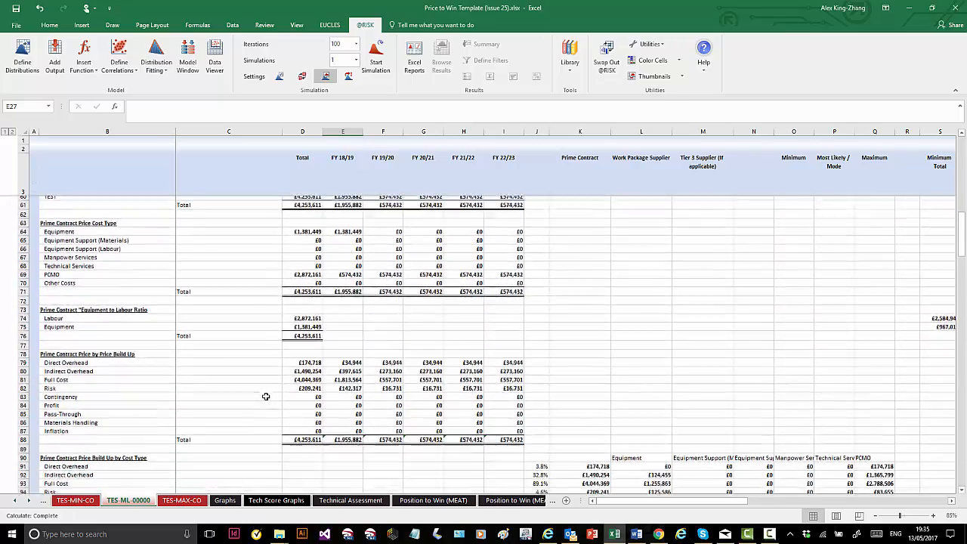
{"action": "scroll", "coordinate": [266, 396], "scroll_direction": "down", "scroll_amount": 4}
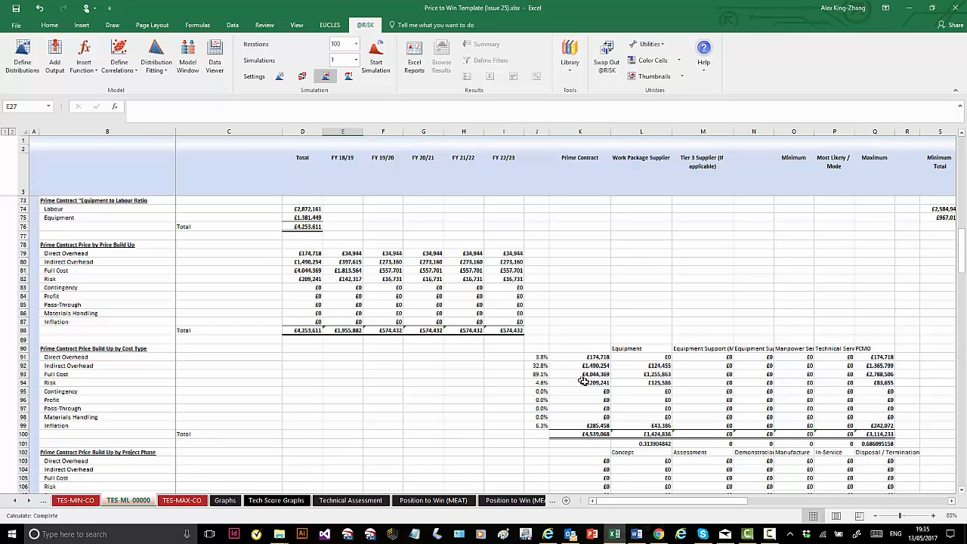
{"action": "scroll", "coordinate": [228, 338], "scroll_direction": "up", "scroll_amount": 20}
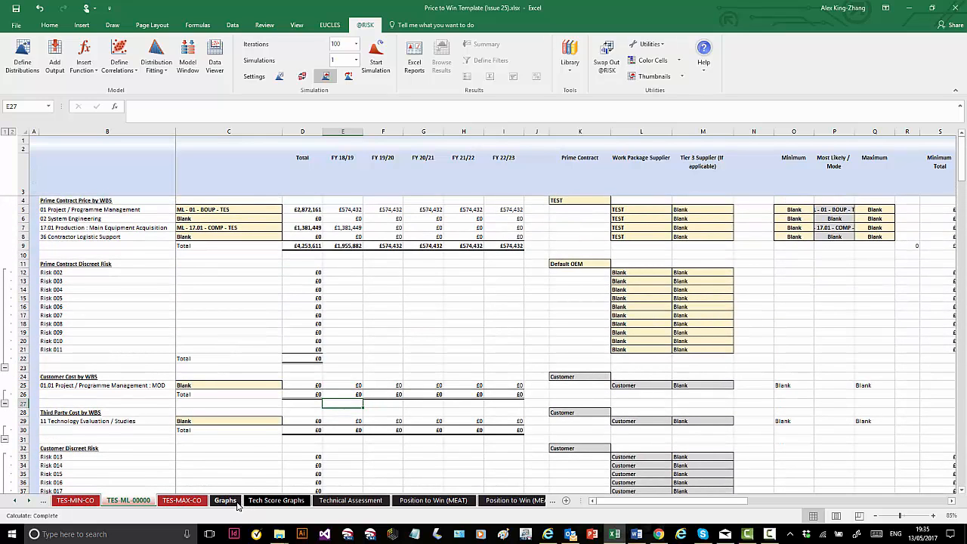
Review the criteria scores and weightings for Scenarios A, B and C on the Technical Assessment sheet
{"action": "left_click", "coordinate": [349, 500]}
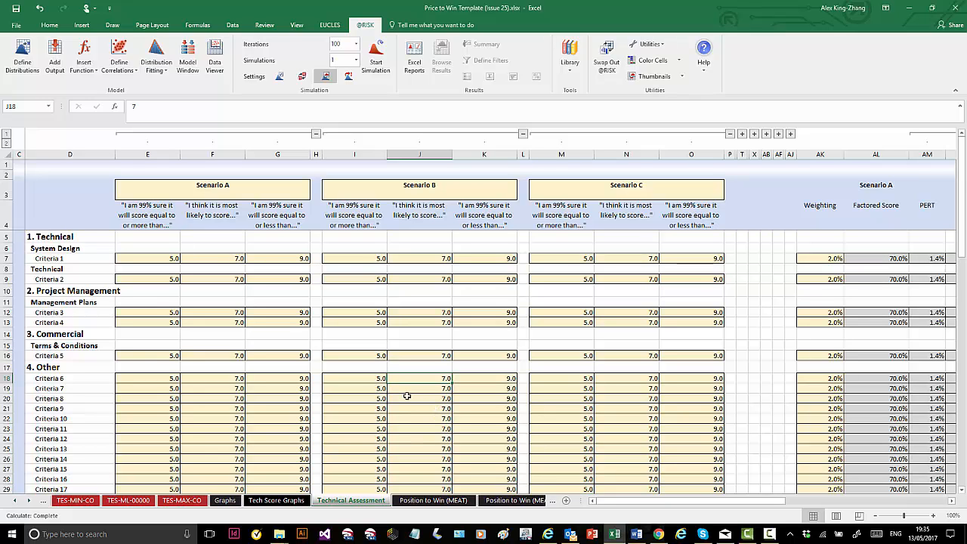
{"action": "scroll", "coordinate": [408, 397], "scroll_direction": "down", "scroll_amount": 1}
{"action": "scroll", "coordinate": [411, 385], "scroll_direction": "down", "scroll_amount": 1}
{"action": "scroll", "coordinate": [413, 380], "scroll_direction": "up", "scroll_amount": 2}
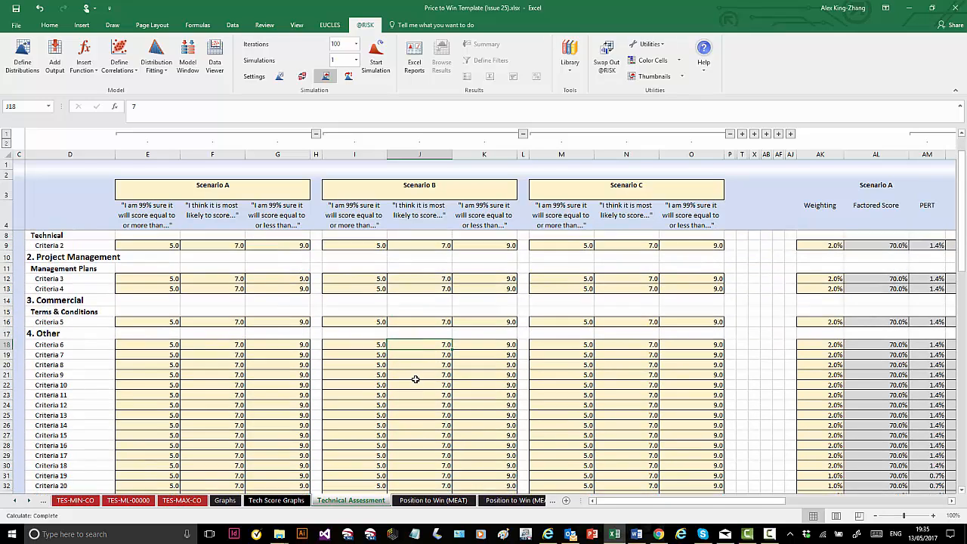
{"action": "left_click", "coordinate": [442, 501]}
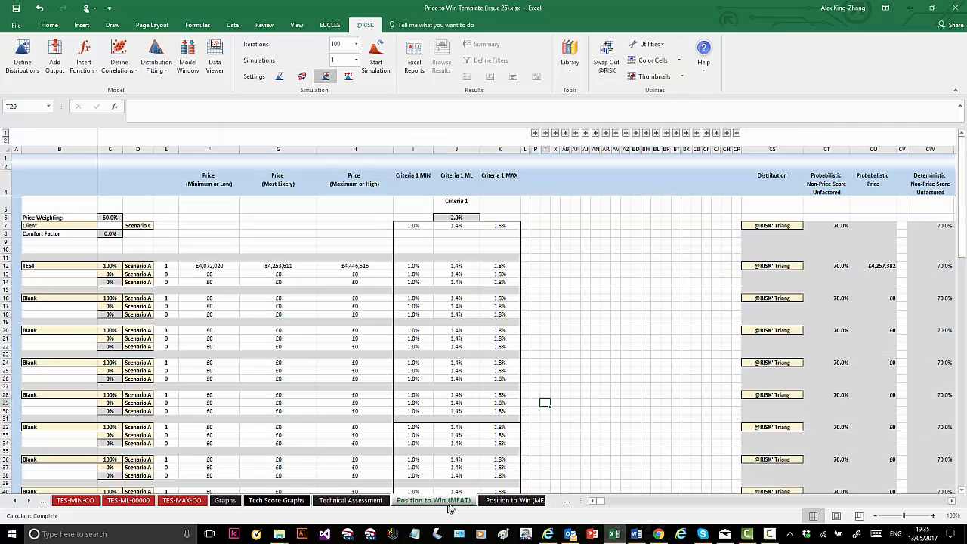
{"action": "left_click", "coordinate": [561, 385]}
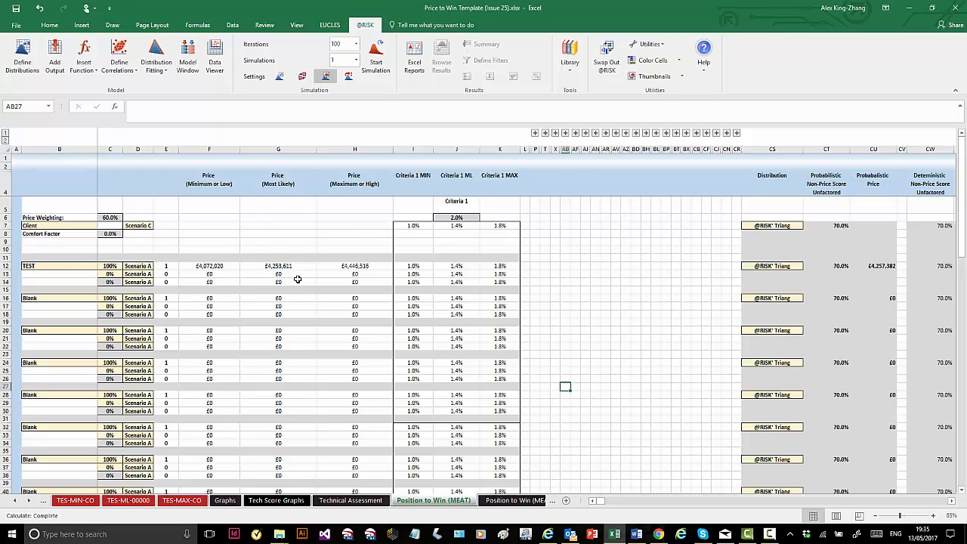
{"action": "left_click", "coordinate": [378, 57]}
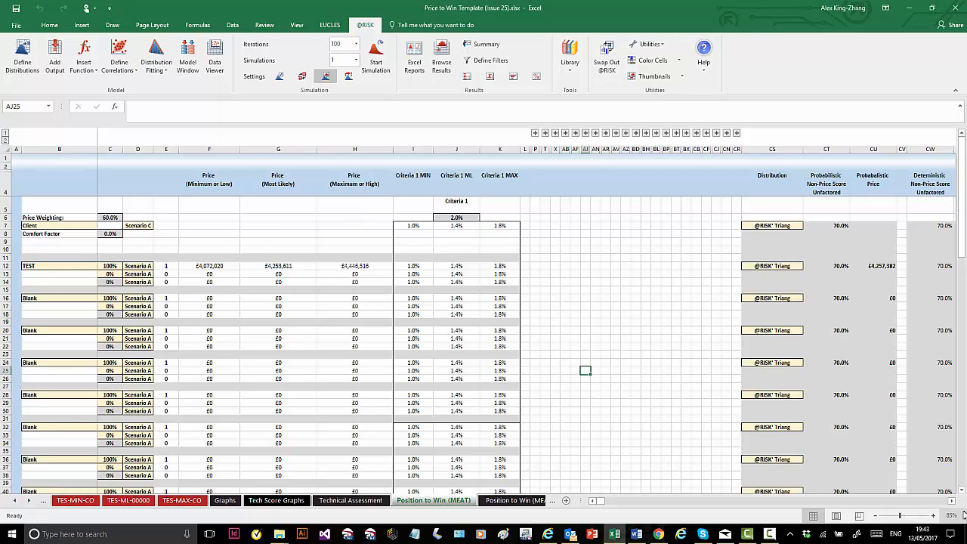
Reset the minimum and maximum bounds of the Price to Win chart's vertical axis to automatic
{"action": "left_click", "coordinate": [951, 501]}
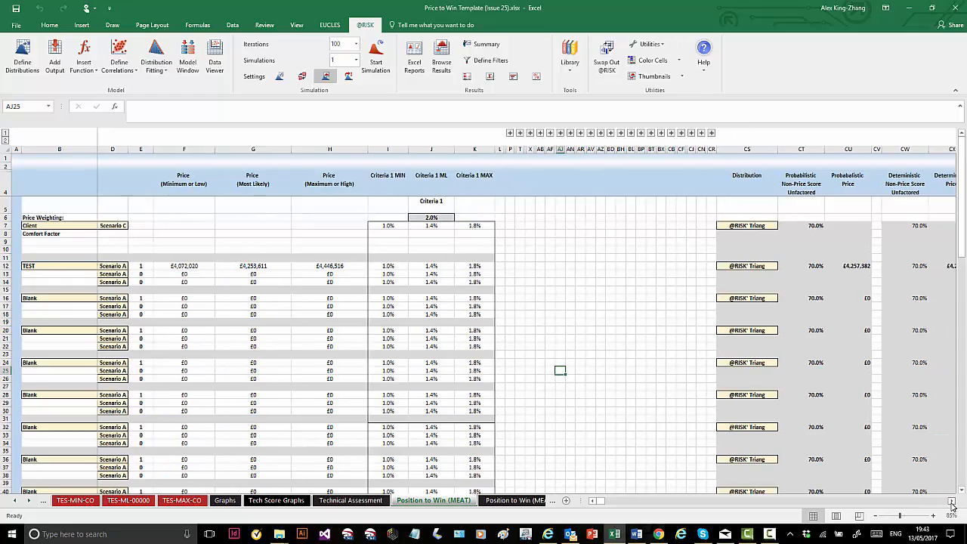
{"action": "left_click_drag", "start_coordinate": [951, 501], "coordinate": [952, 501]}
{"action": "scroll", "coordinate": [413, 287], "scroll_direction": "down", "scroll_amount": 2}
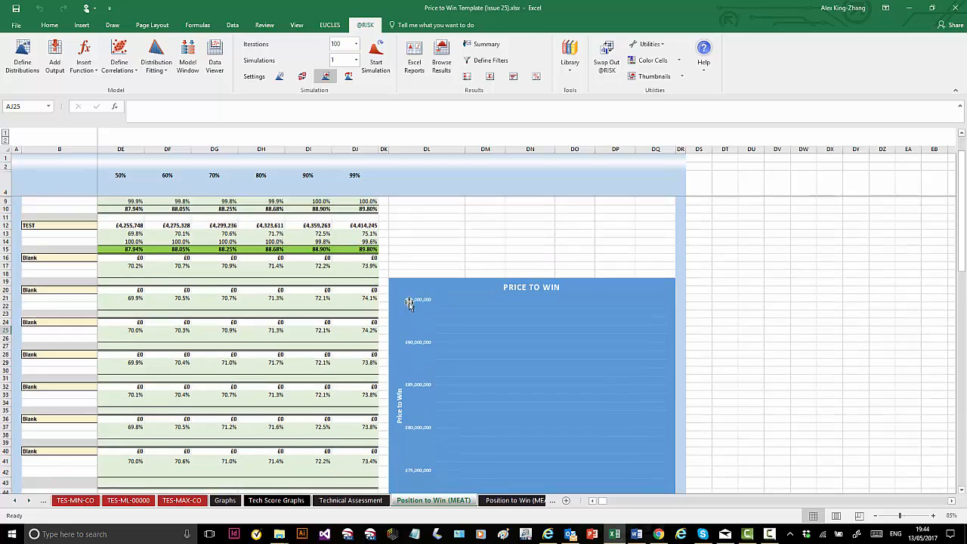
{"action": "scroll", "coordinate": [409, 303], "scroll_direction": "down", "scroll_amount": 1}
{"action": "right_click", "coordinate": [420, 370]}
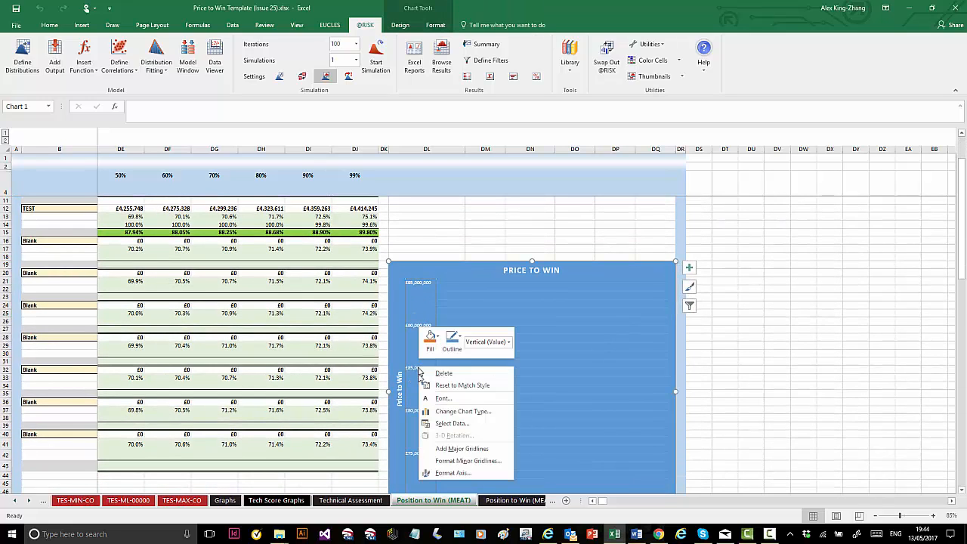
{"action": "left_click", "coordinate": [437, 473]}
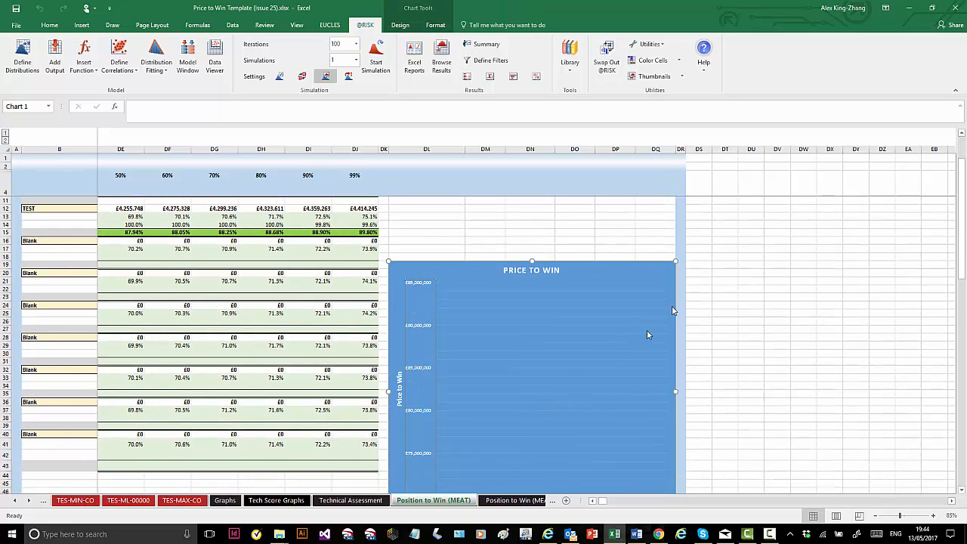
{"action": "left_click", "coordinate": [938, 220]}
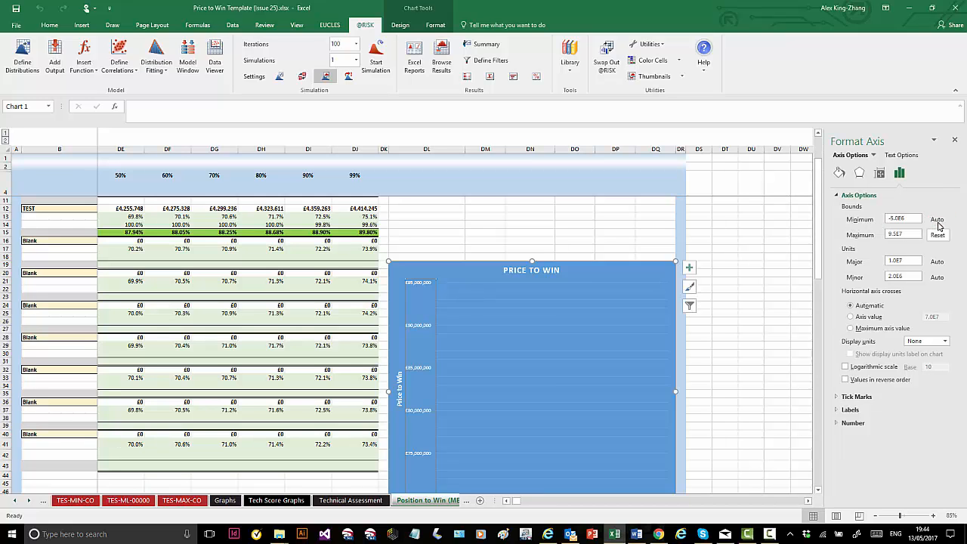
{"action": "left_click", "coordinate": [938, 234]}
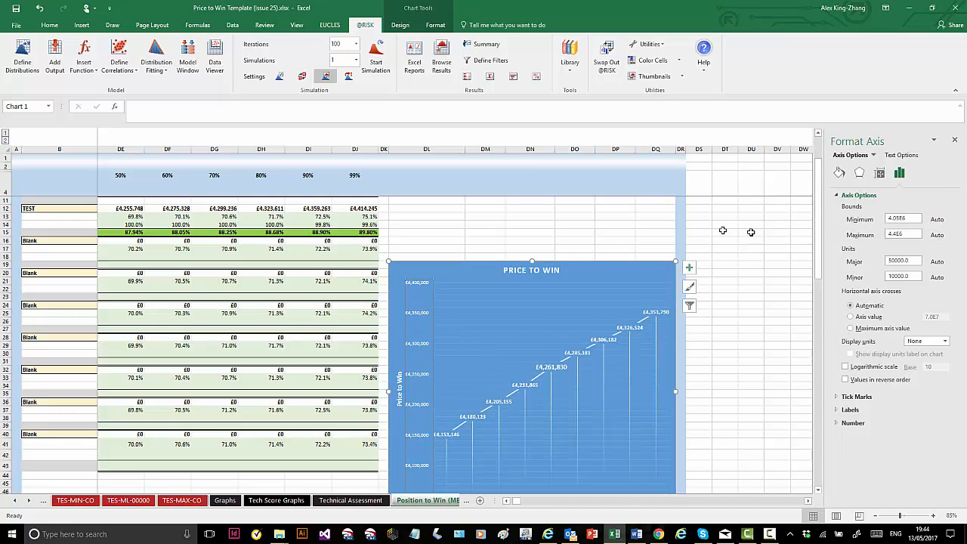
{"action": "left_click", "coordinate": [954, 139]}
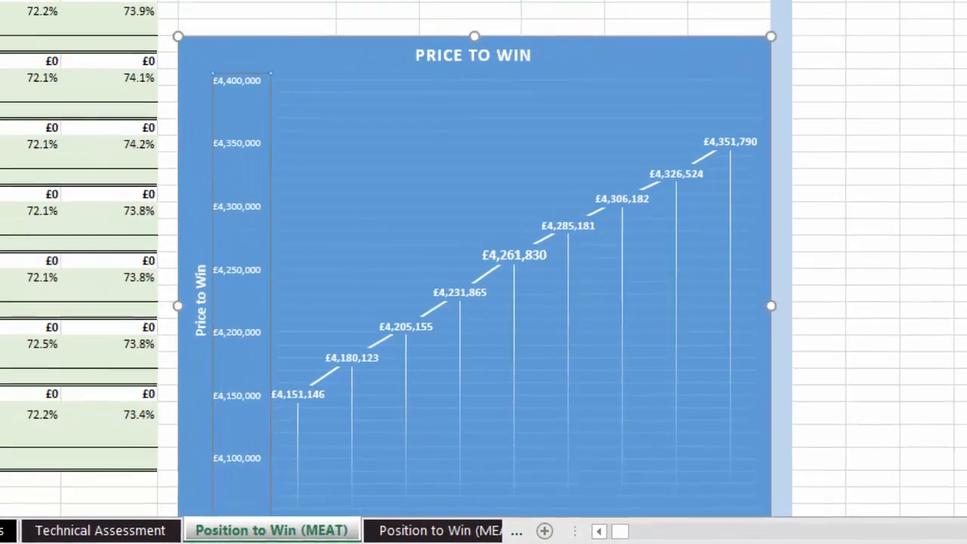